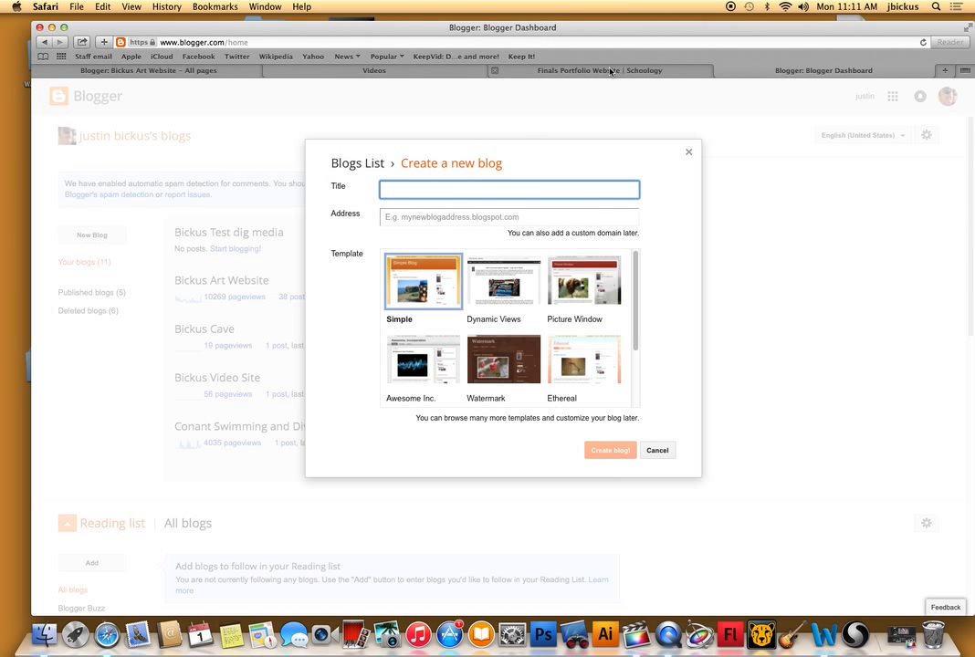
Open the live page of the existing art website blog from its management page to view it as an example.
left_click(190, 71)
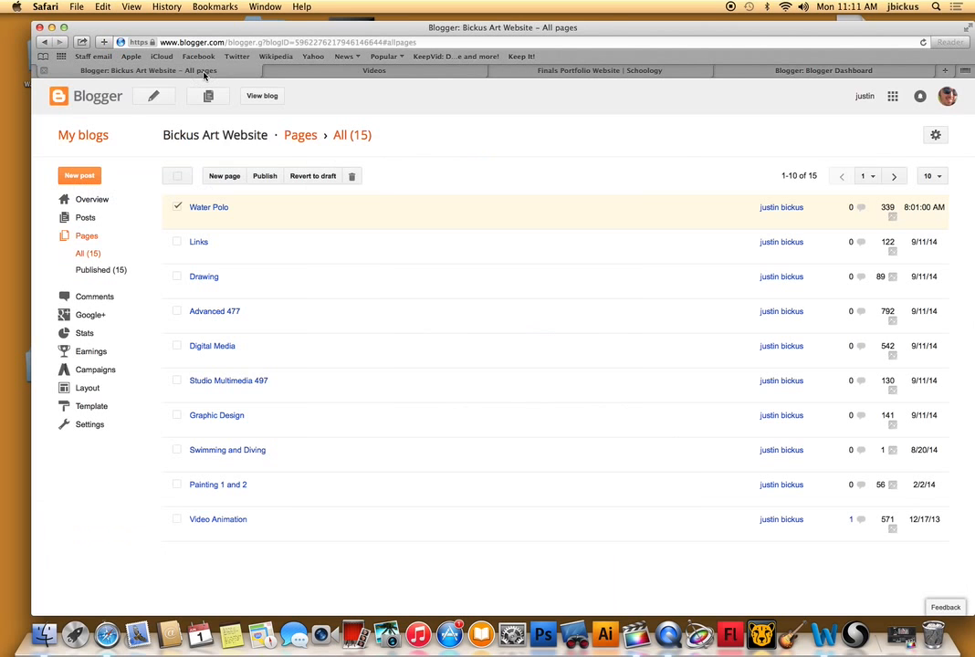
left_click_drag(267, 42, 420, 42)
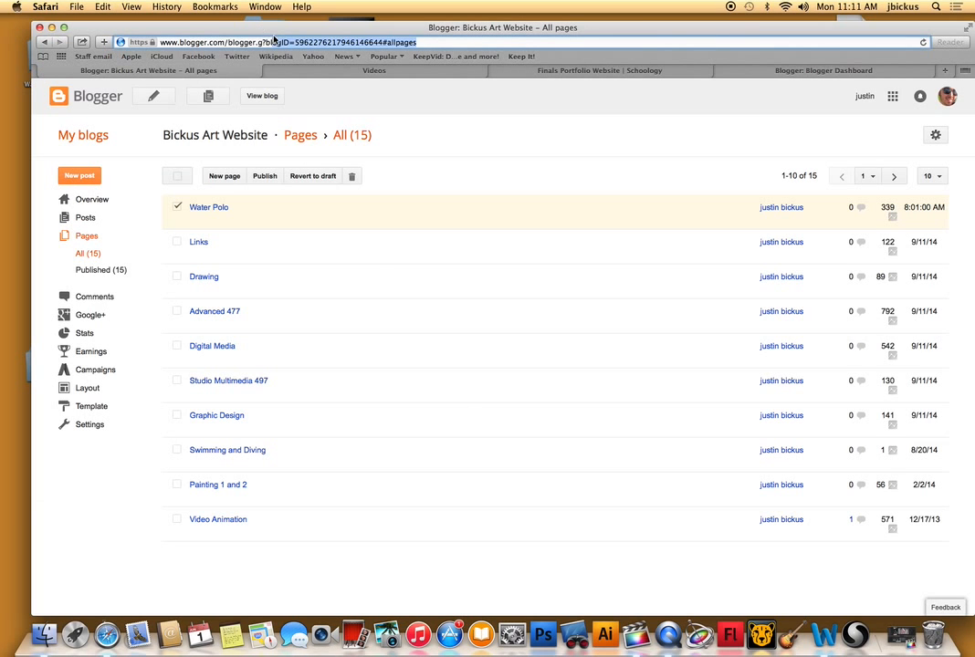
left_click(265, 96)
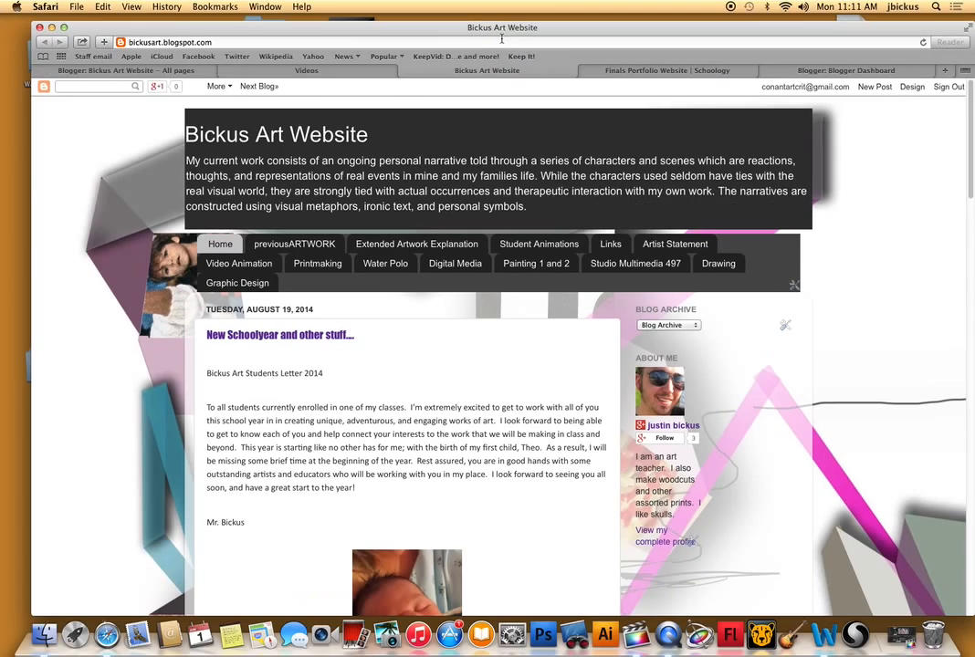
left_click_drag(448, 59, 499, 6)
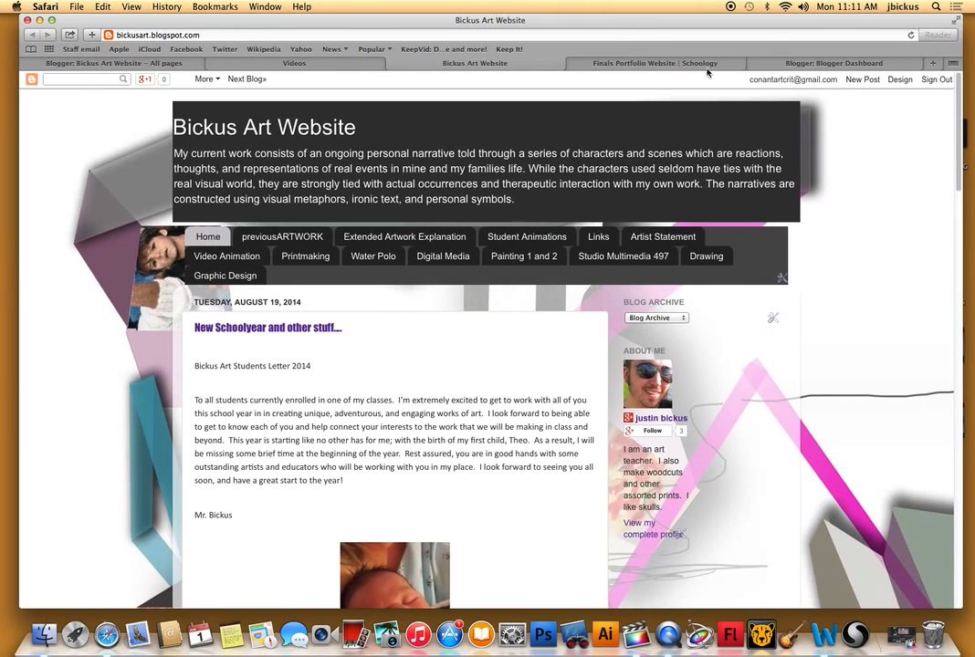
Return to the new blog form and title it with the owner's surname followed by "Digital Media Art Website".
left_click(833, 64)
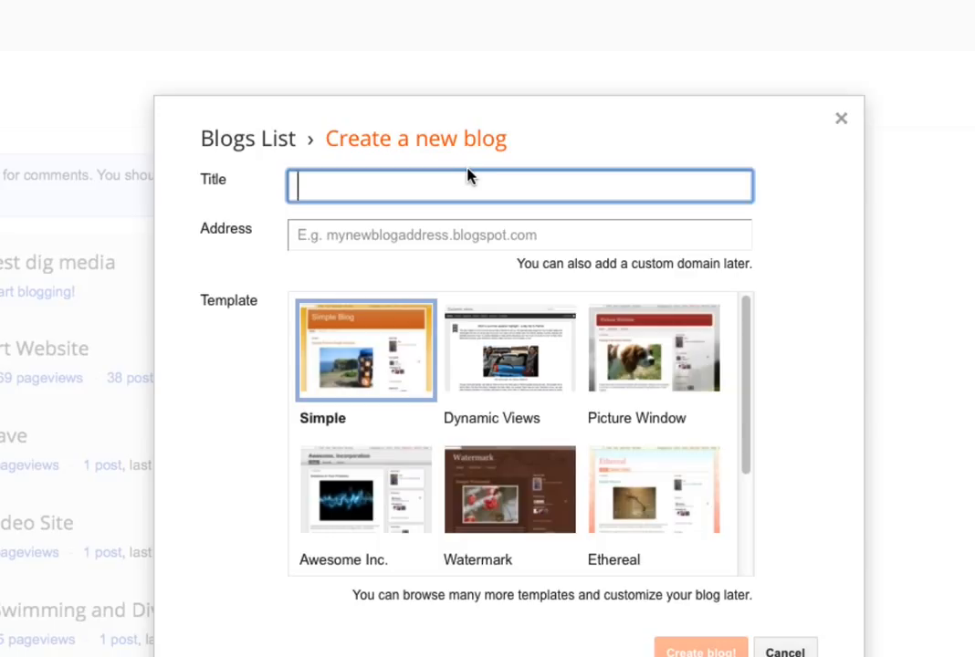
type("Digital")
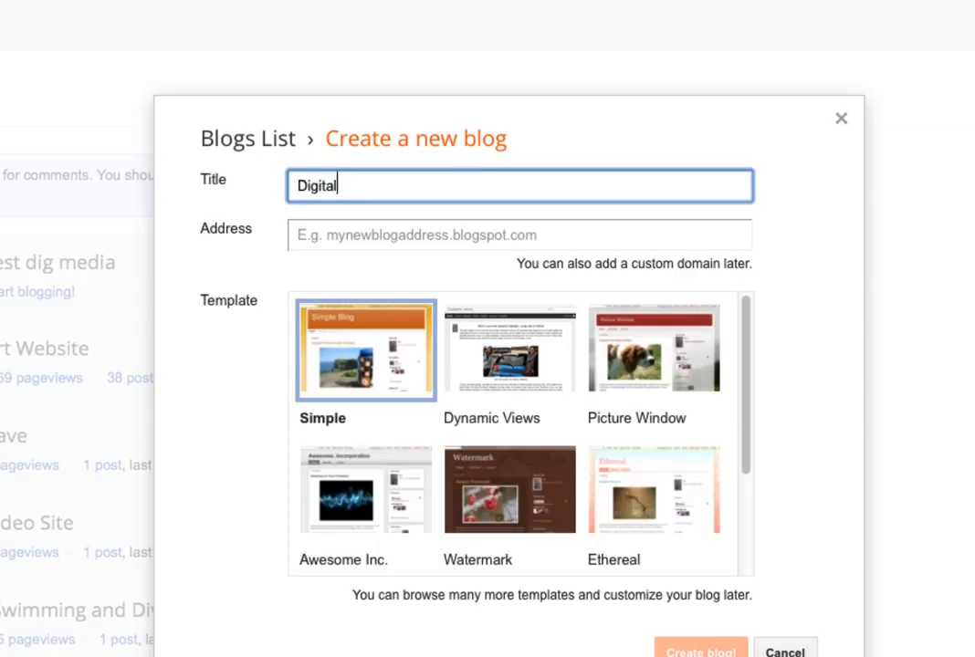
type(" Media Art W")
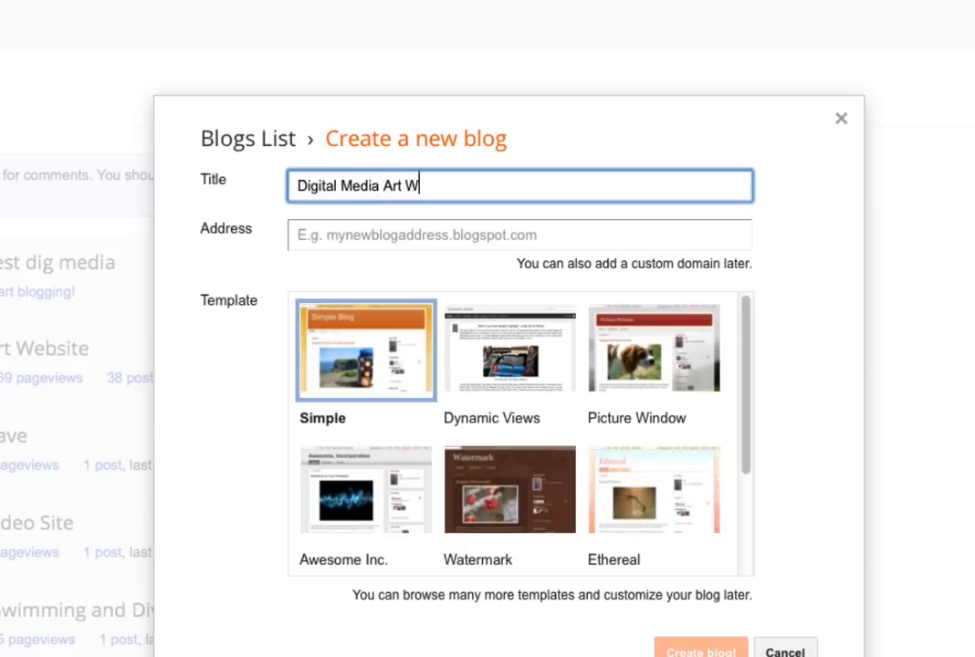
type("ebsite")
left_click(297, 187)
type("Bickus")
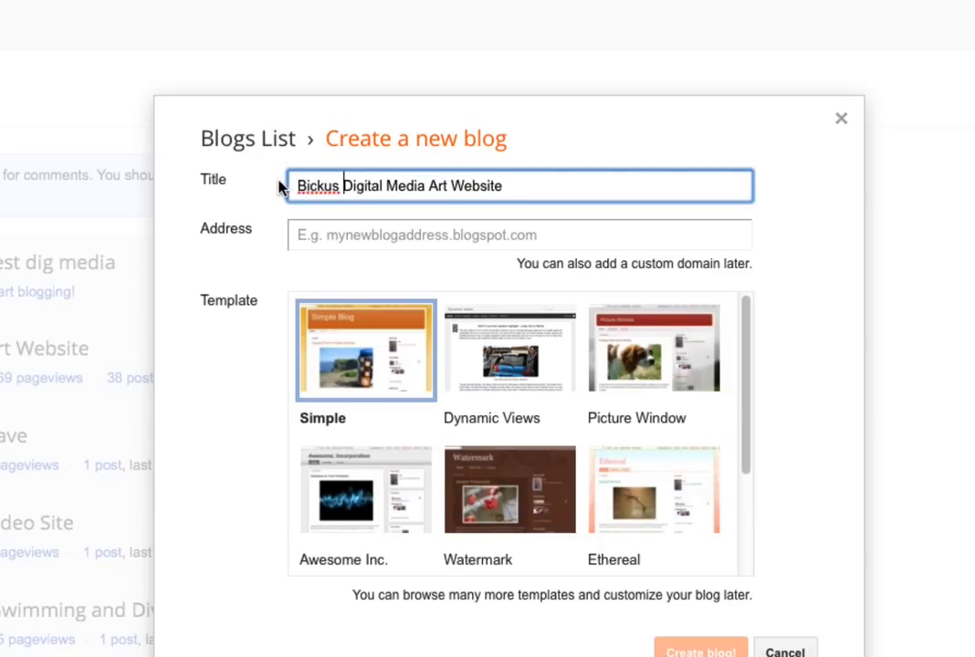
Set the blog's address to the owner's surname followed by "digitalmedia" on blogspot.com.
left_click(348, 234)
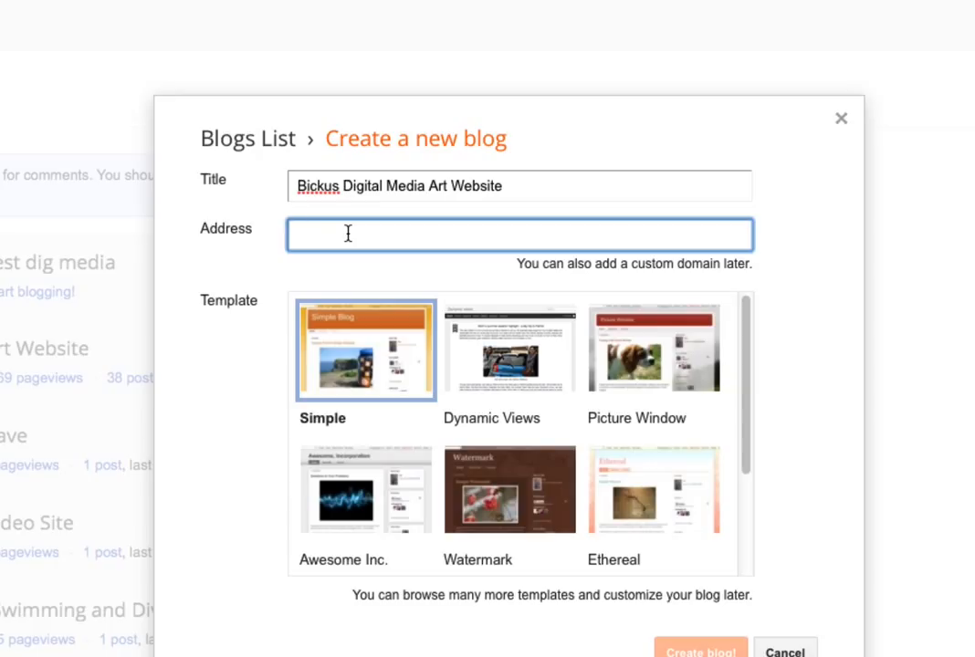
type("Bickusdii")
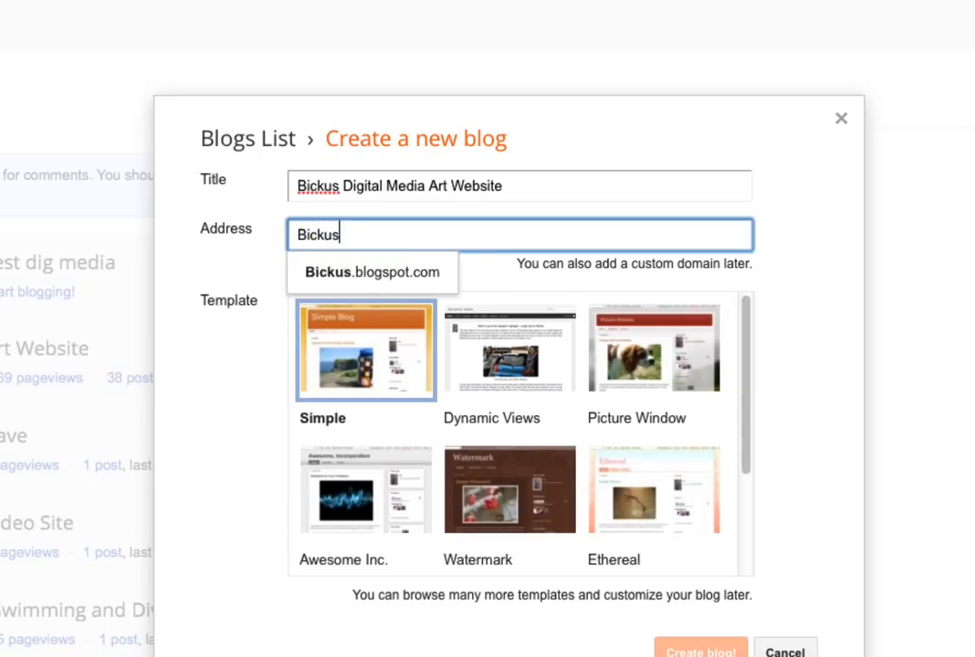
key("BackSpace")
type("gital")
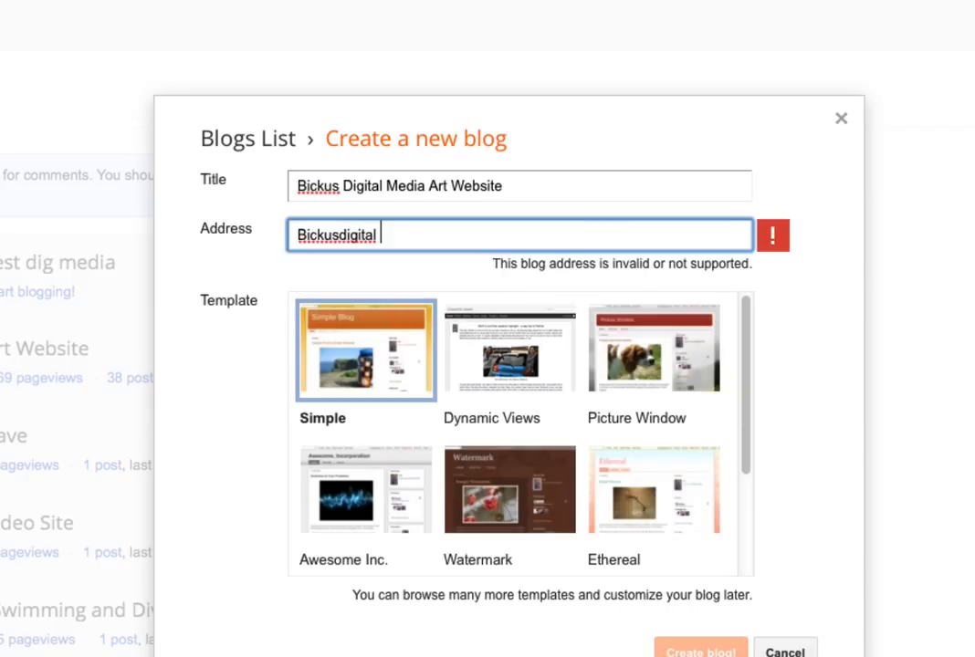
key("BackSpace")
type("media")
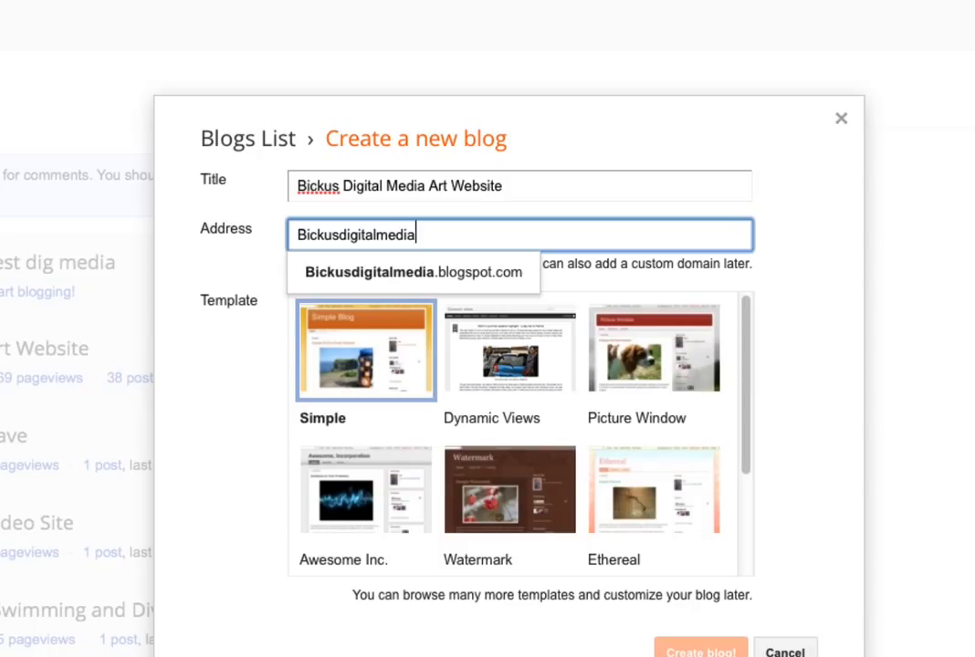
left_click(822, 275)
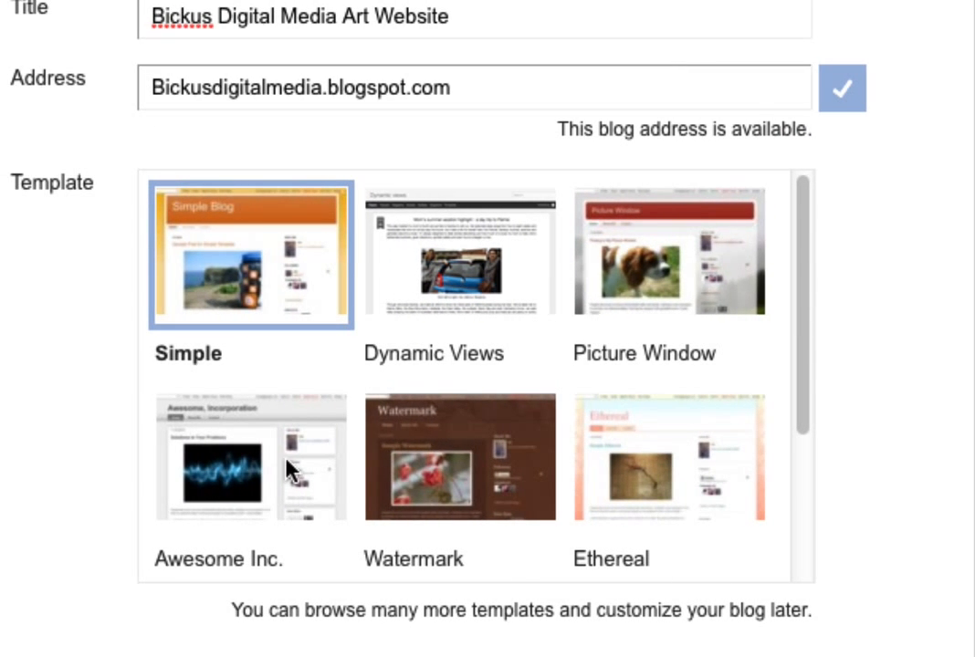
Create the blog with the Simple template and decline the Google Domains offer.
left_click_drag(806, 246, 818, 279)
scroll(374, 424, "up", 2)
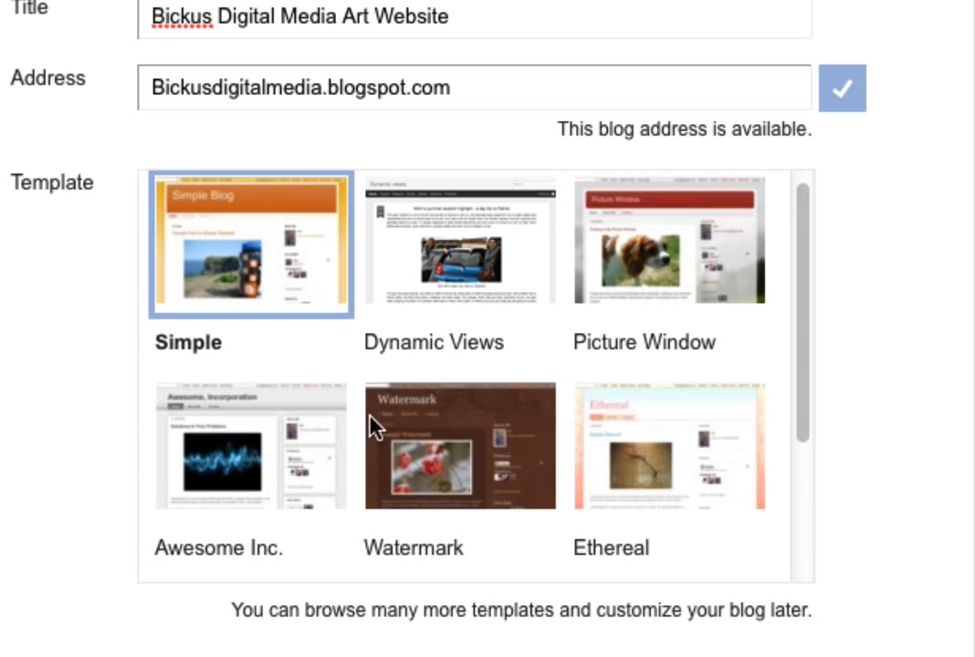
left_click(757, 242)
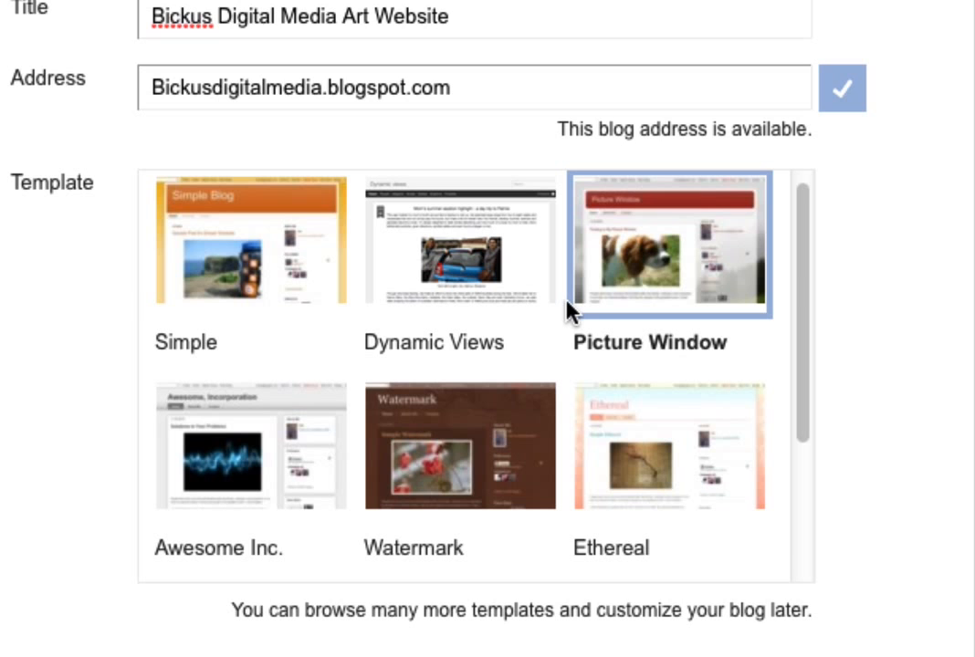
left_click(305, 269)
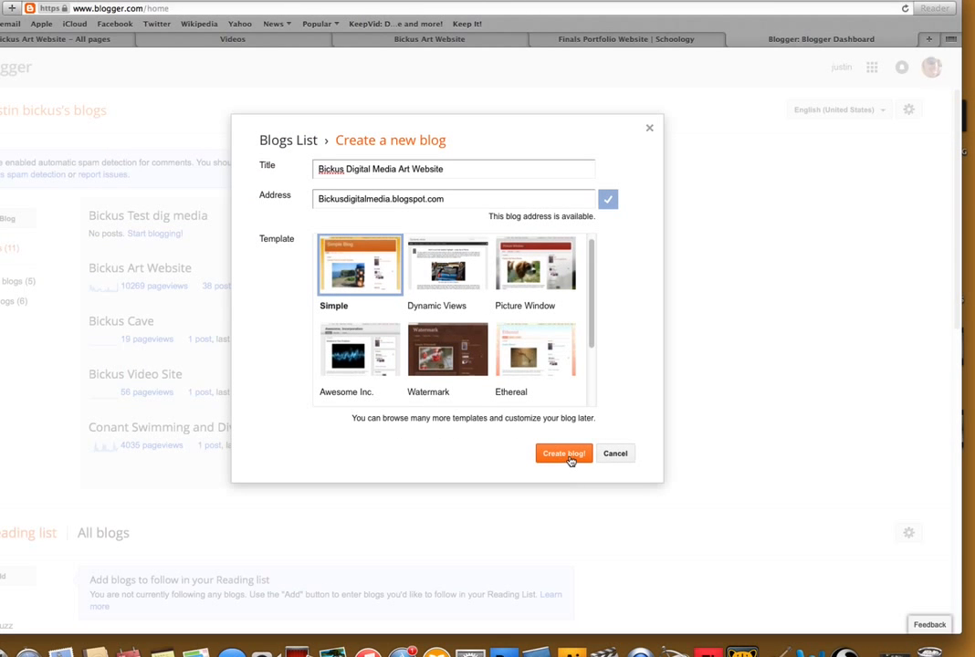
left_click(568, 457)
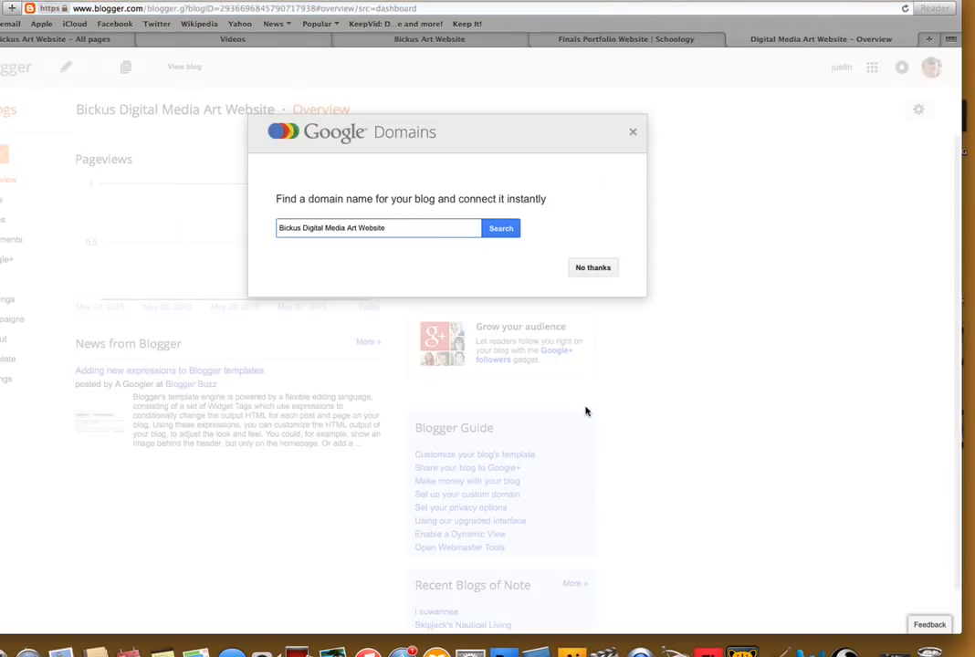
left_click(591, 265)
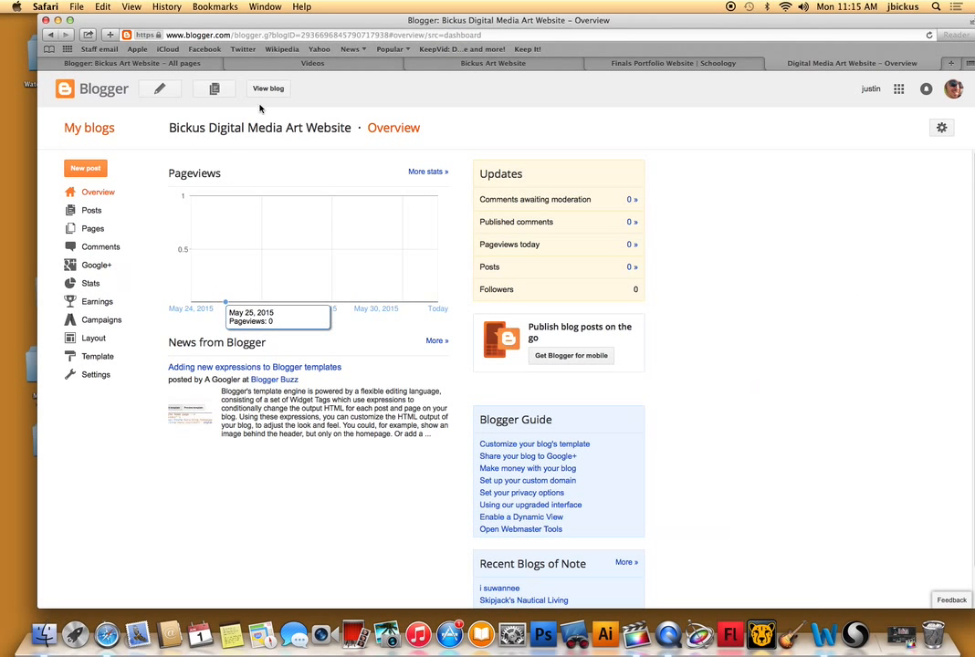
Look through the posts on the existing art website's home page.
left_click(509, 66)
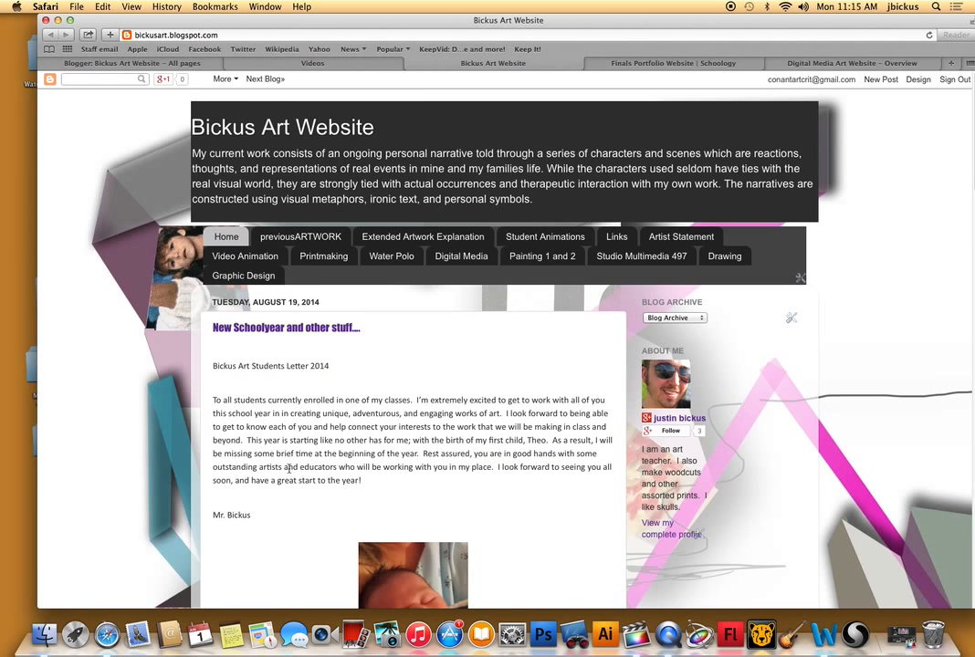
scroll(290, 467, "down", 15)
scroll(292, 464, "up", 5)
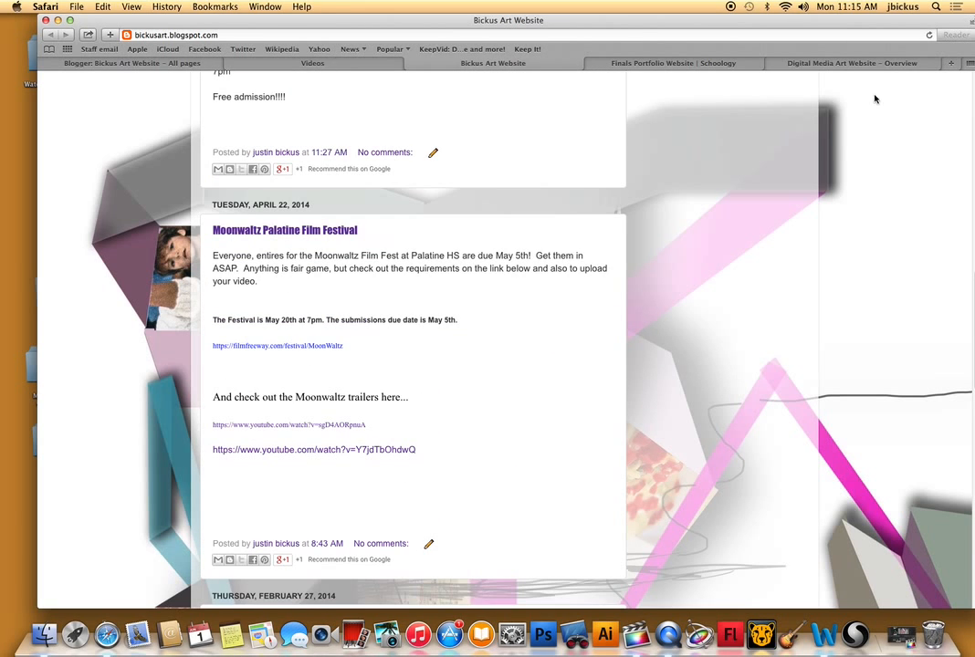
Start a new post in the new digital media blog and title it "My First Post".
left_click(875, 63)
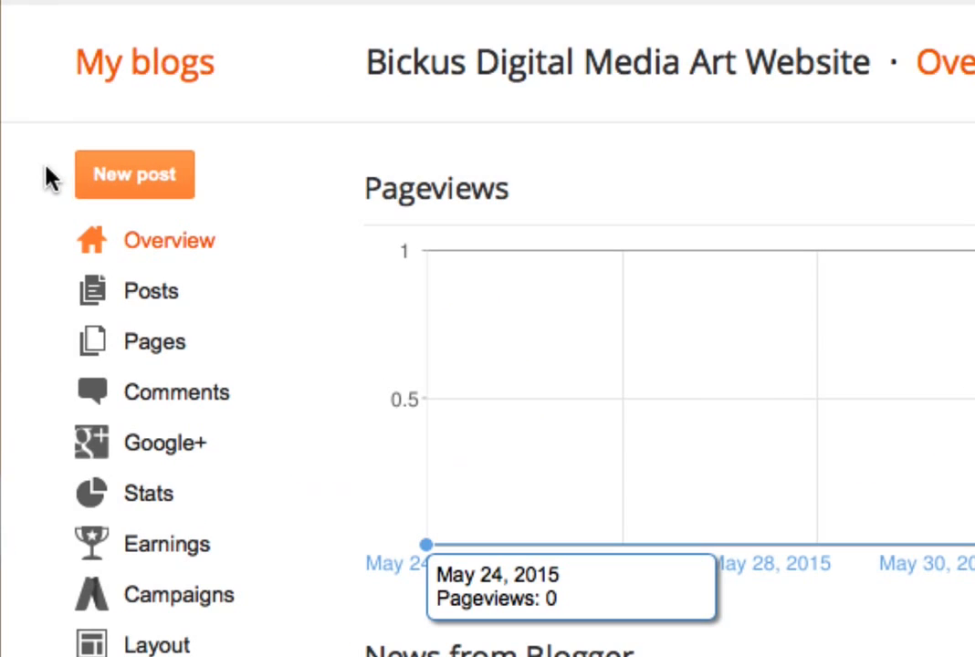
left_click(175, 302)
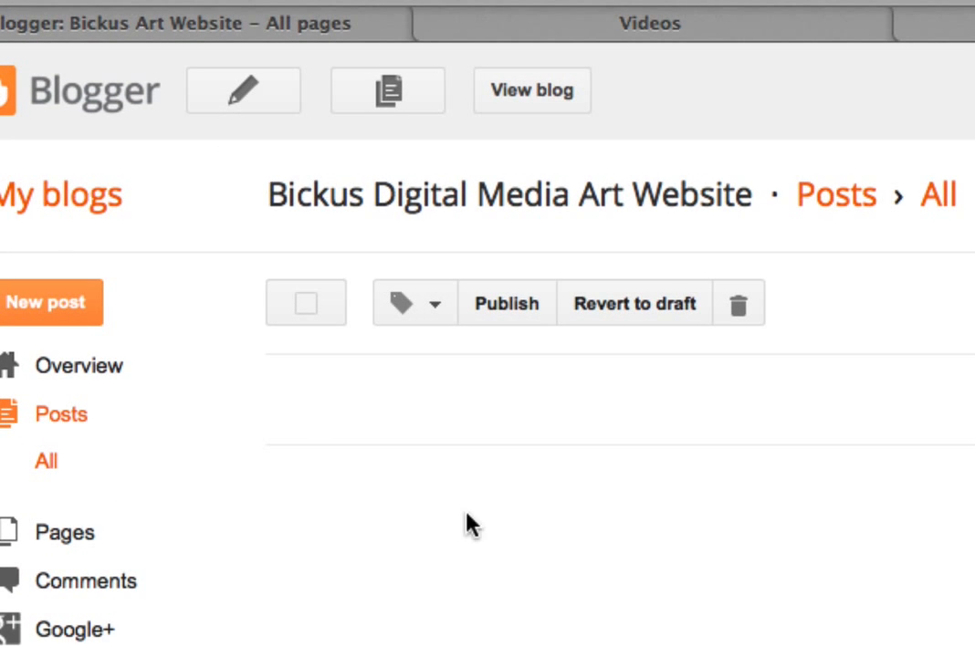
left_click(281, 99)
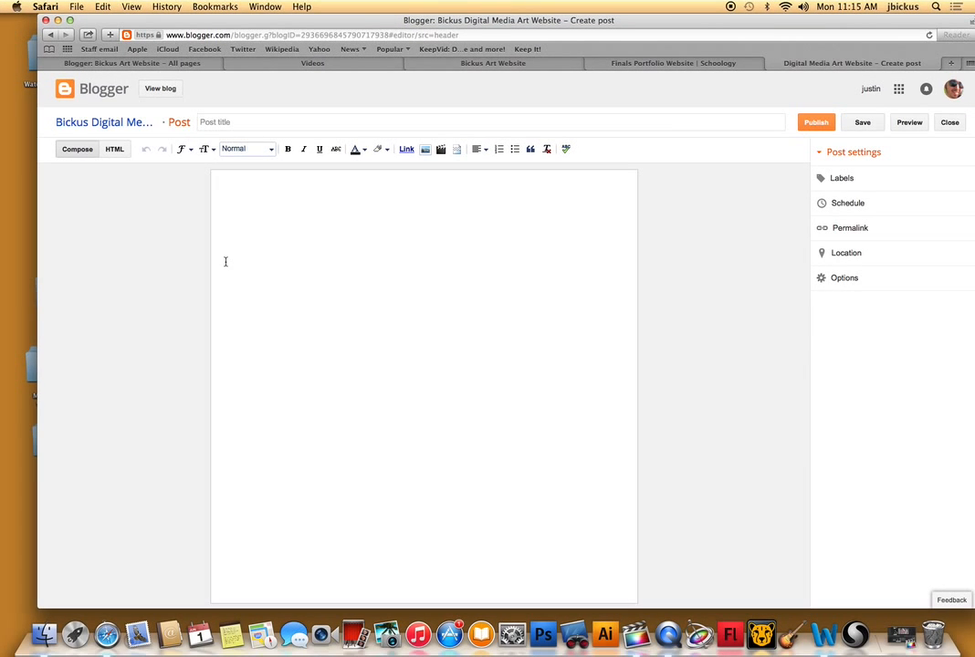
left_click(264, 117)
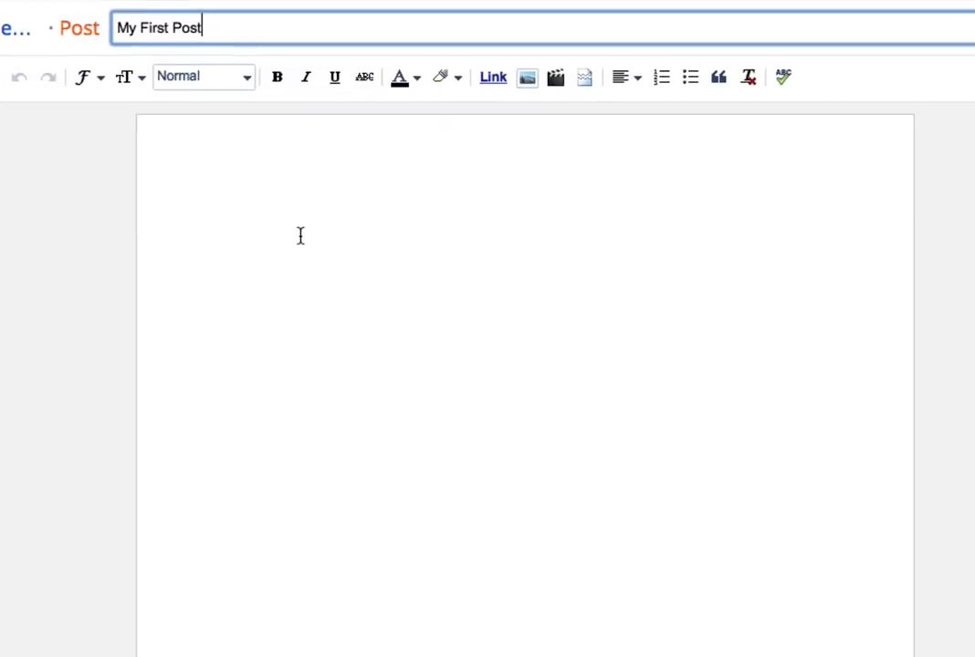
Write the post body: "This is my first test post for my website. This site will contain all artwork created in digital media.".
left_click(255, 196)
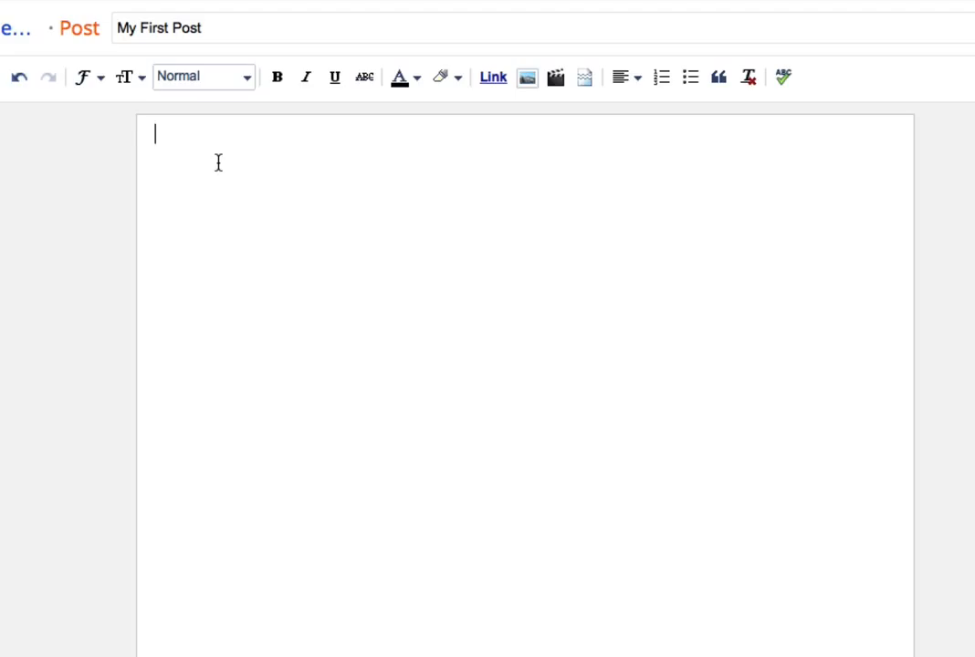
type("This is my first test post for my websi")
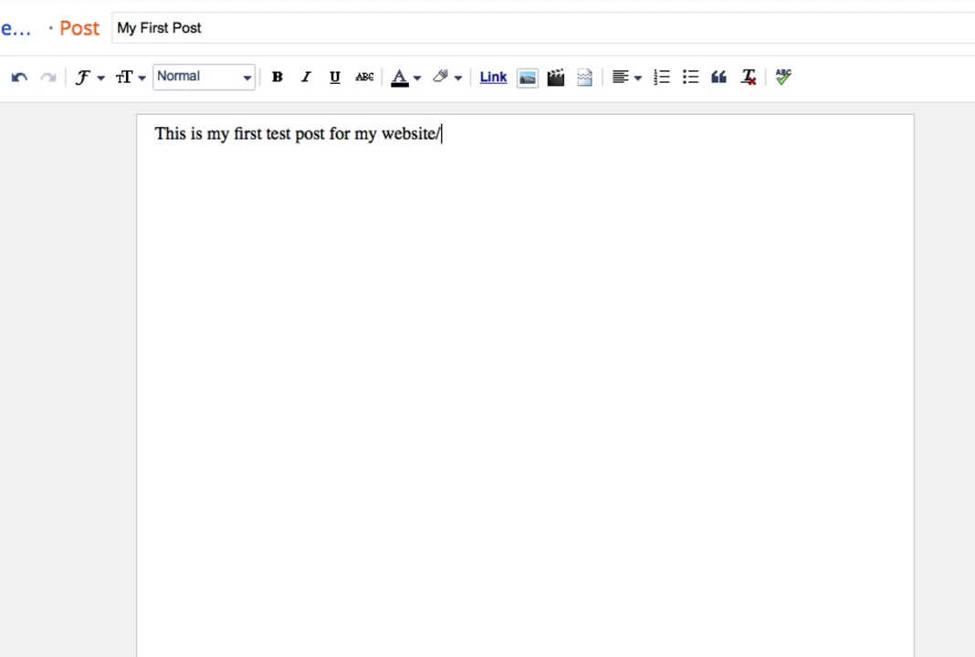
type("te.  This si")
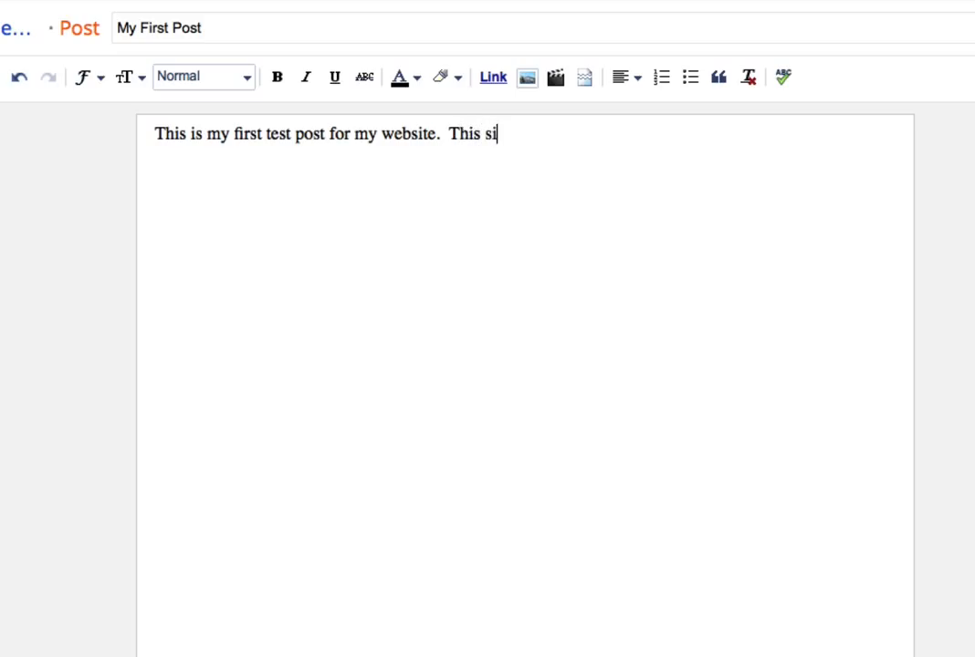
type("te will contain ")
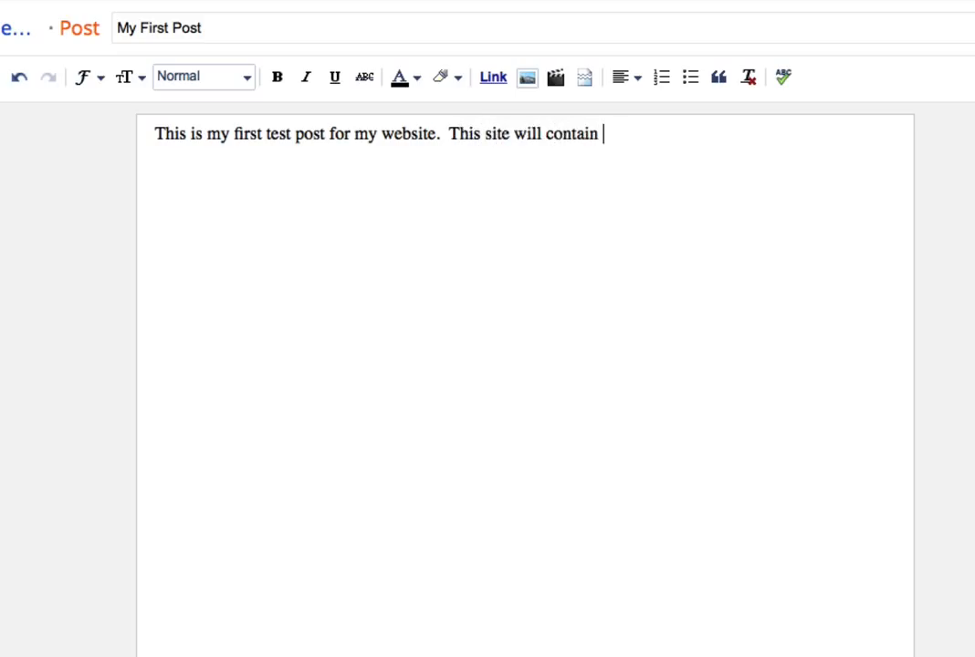
type("all artwork cre")
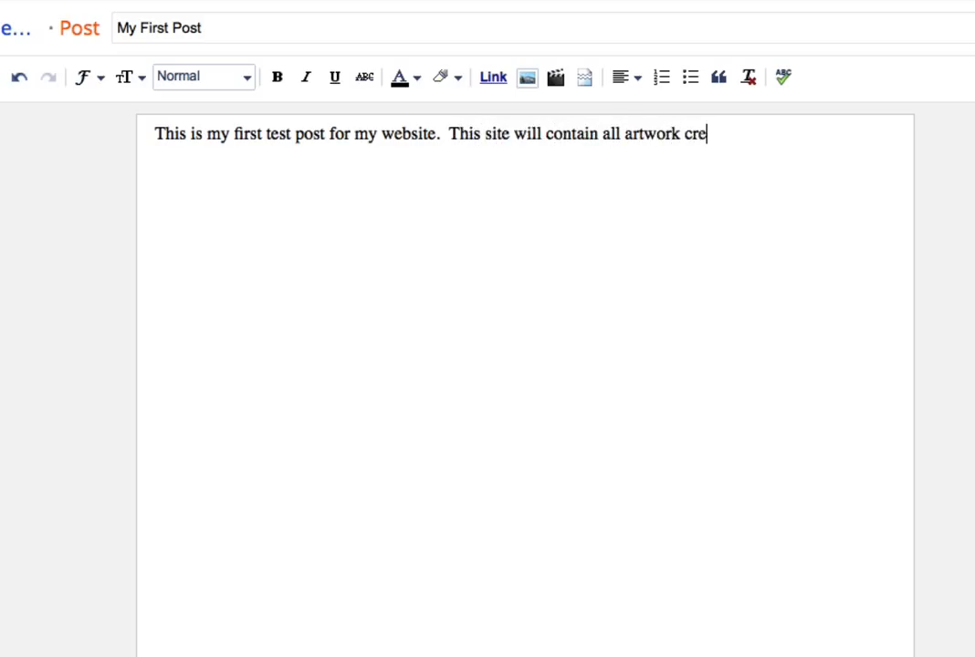
type("ated in digital media.")
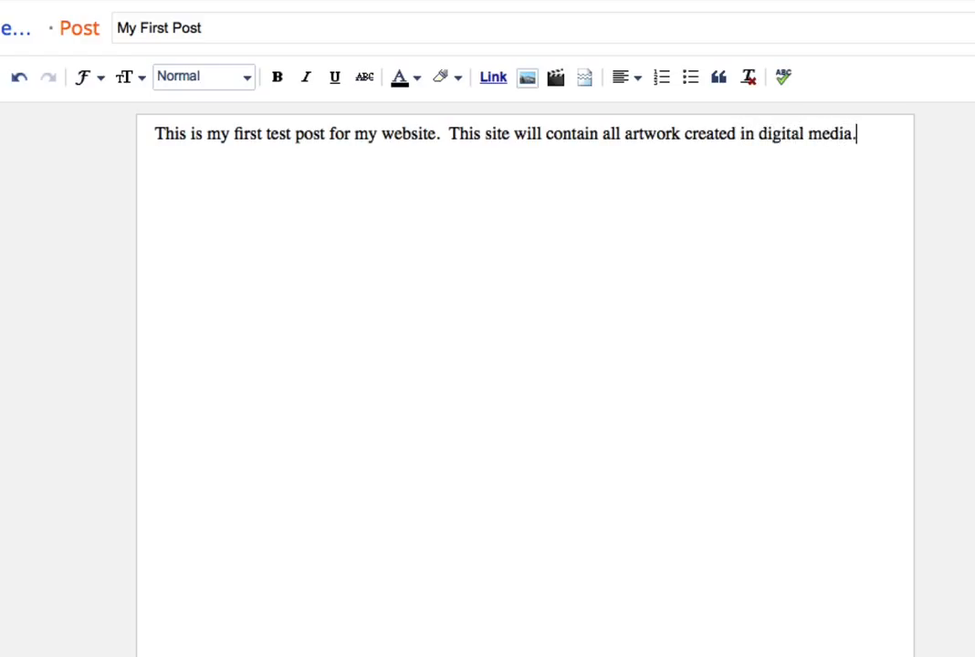
Try bold and italic formatting on the whole body text of the post.
left_click_drag(862, 135, 217, 102)
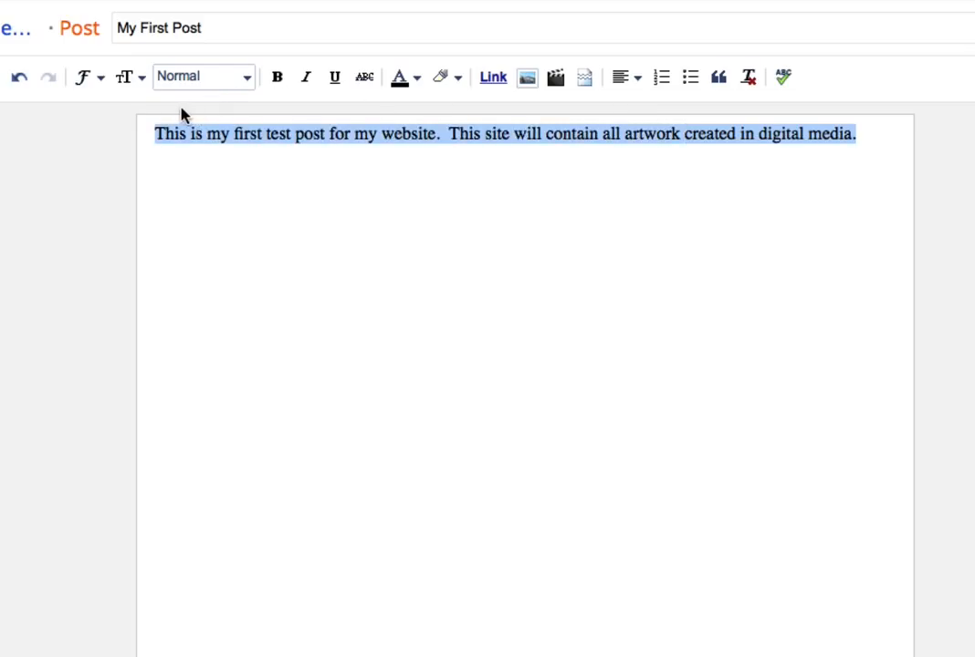
left_click(279, 78)
left_click(307, 78)
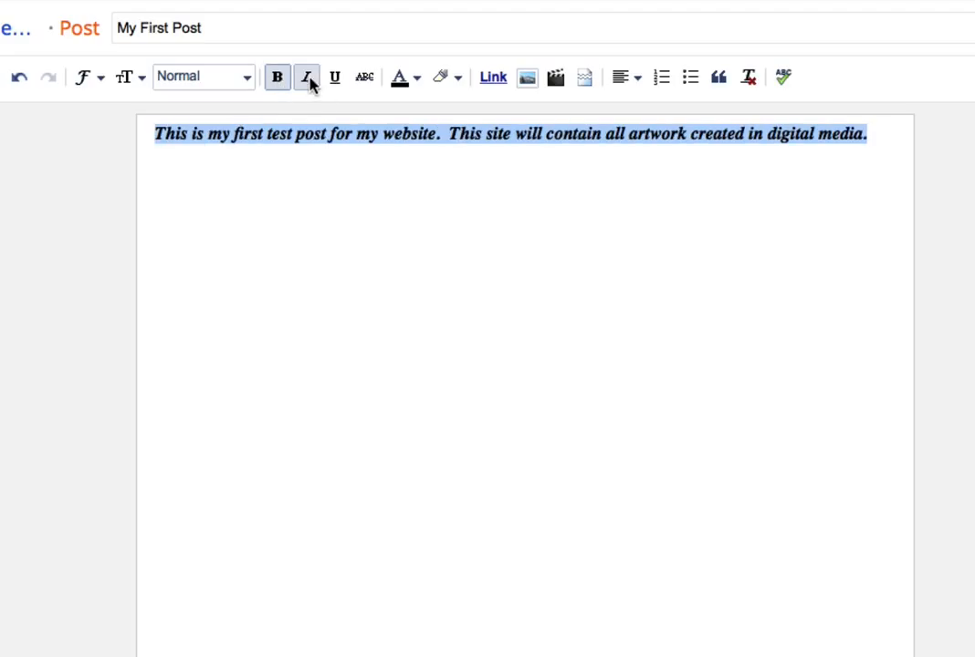
left_click(278, 76)
left_click(301, 79)
left_click(253, 78)
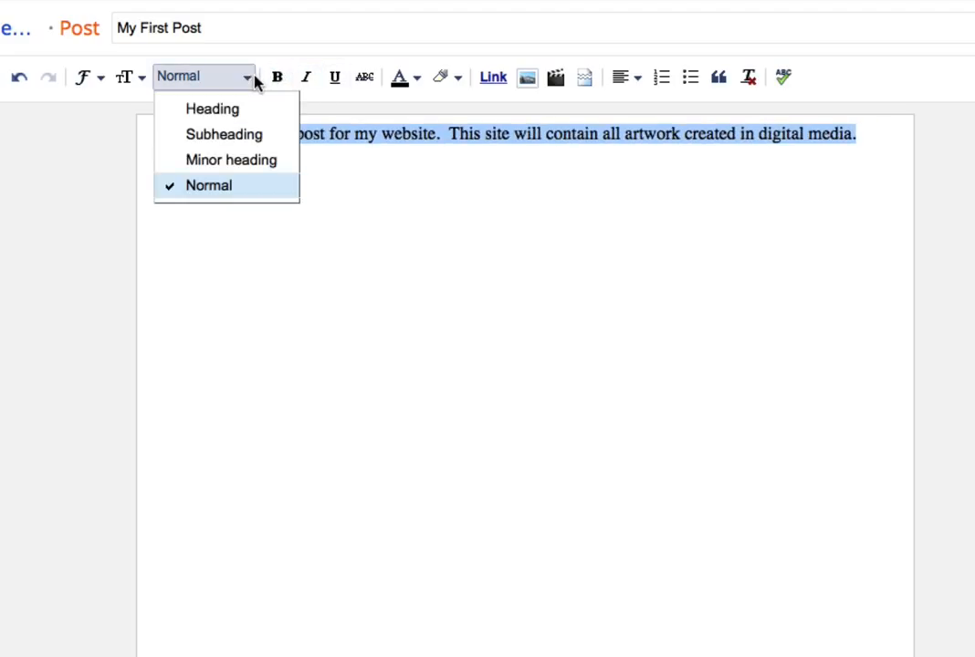
left_click(402, 210)
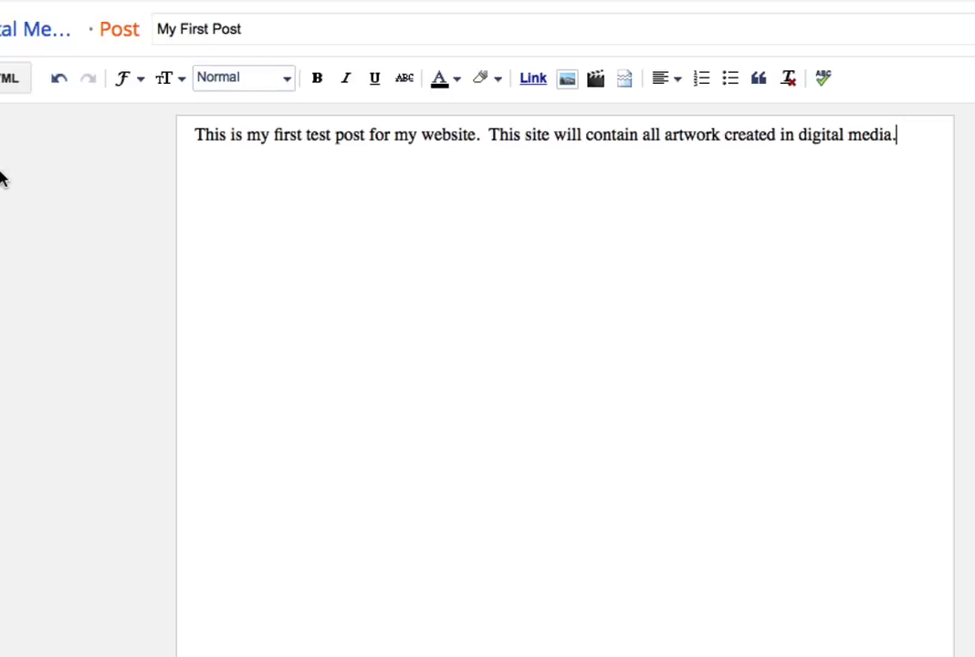
Set the font size of the whole post body text to Large.
left_click(389, 79)
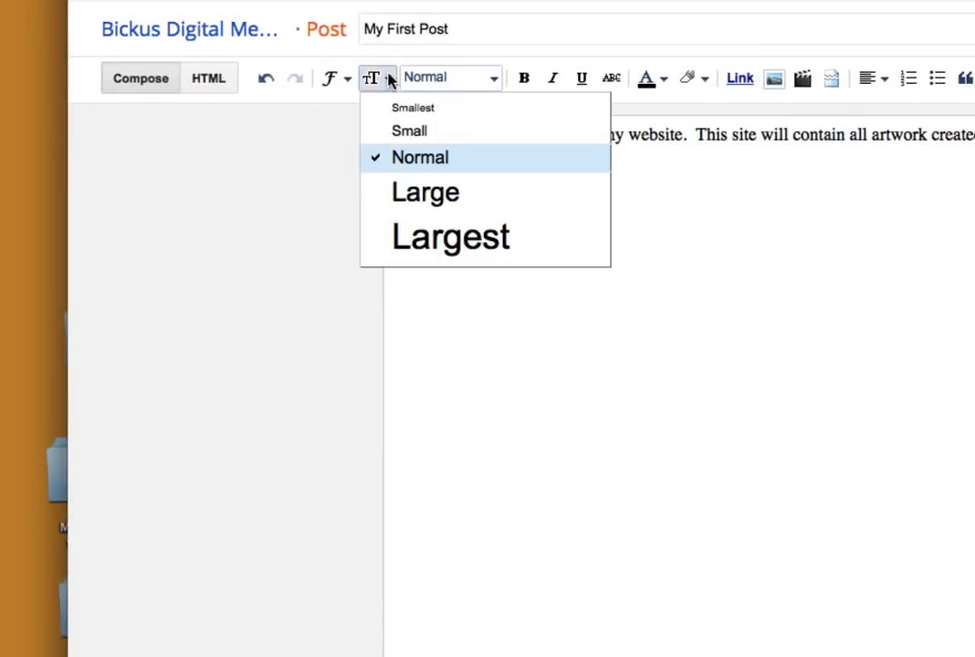
left_click(413, 206)
left_click_drag(402, 134, 739, 163)
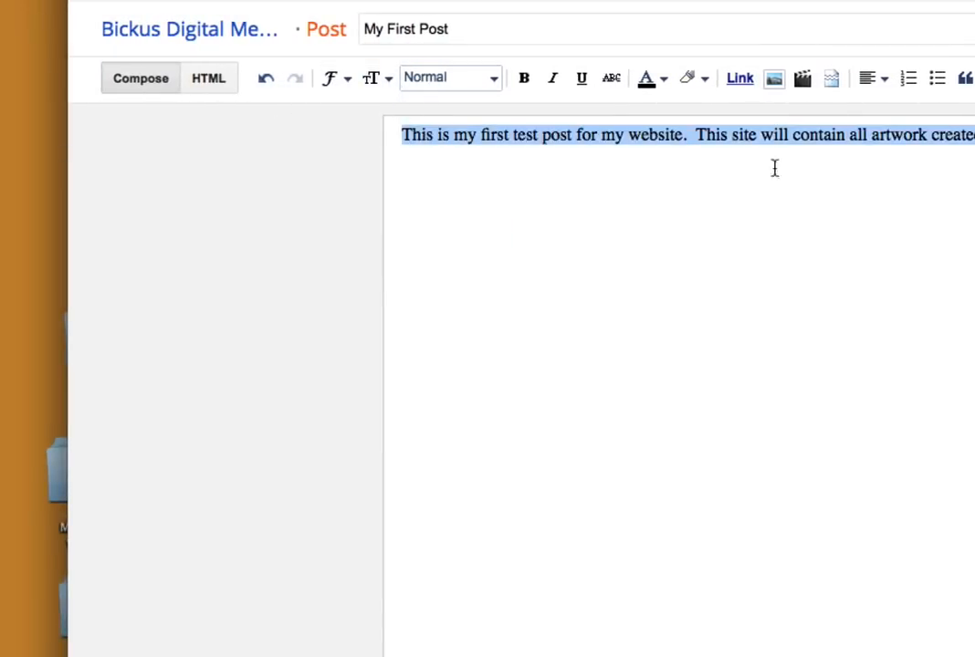
left_click(391, 78)
left_click(387, 190)
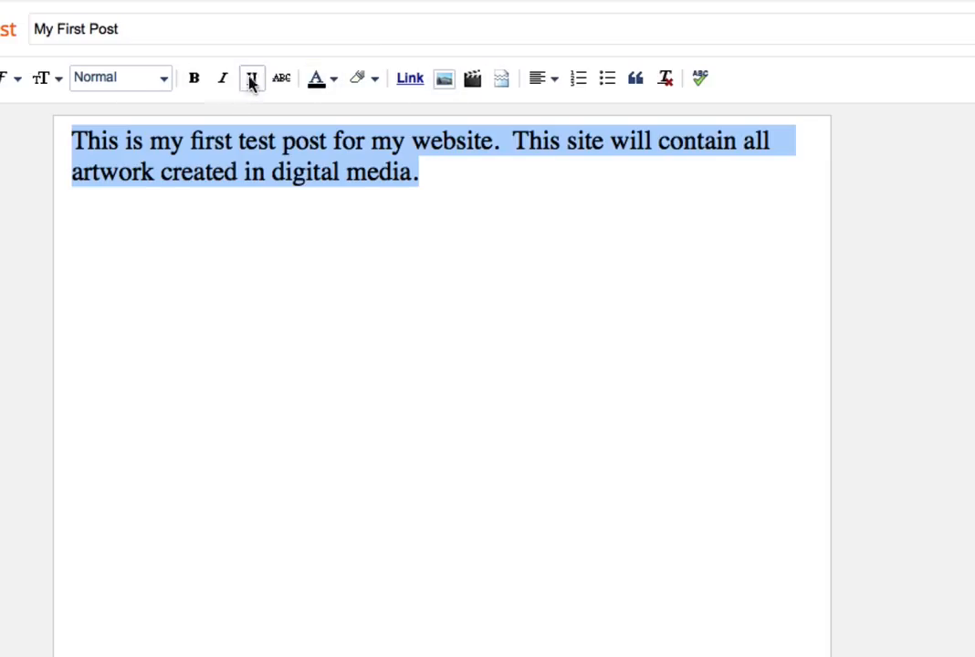
Try cyan and dark teal as the text color of the whole post body.
left_click(333, 80)
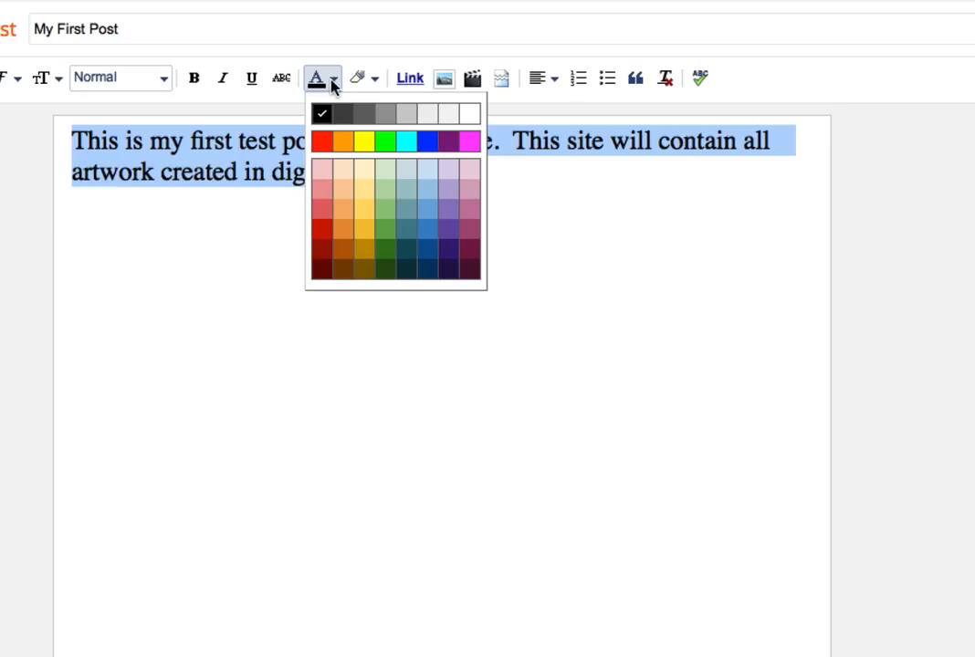
left_click(405, 141)
left_click(334, 81)
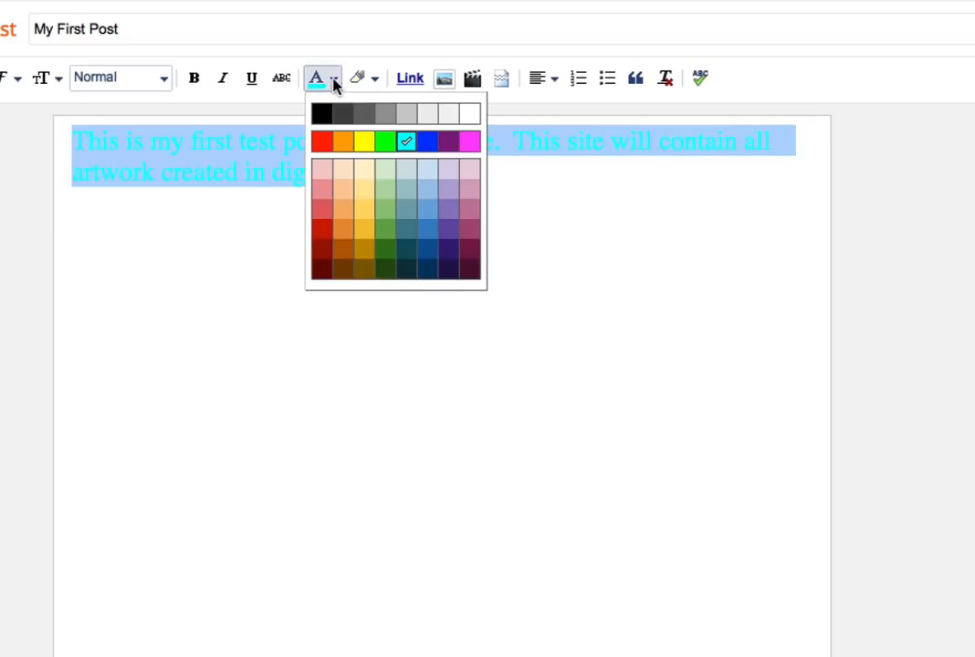
left_click(428, 267)
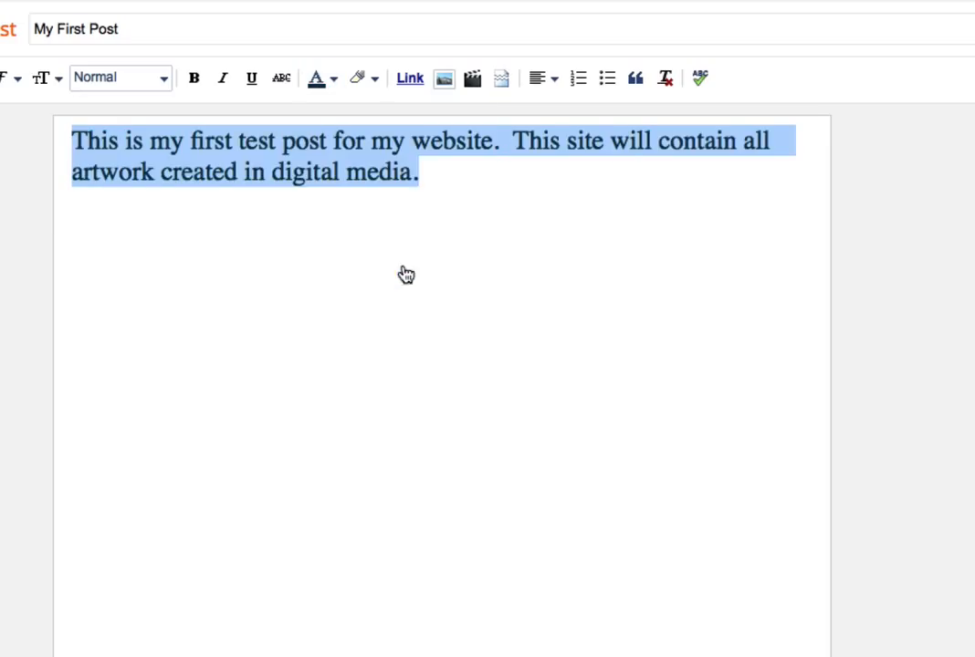
left_click(409, 257)
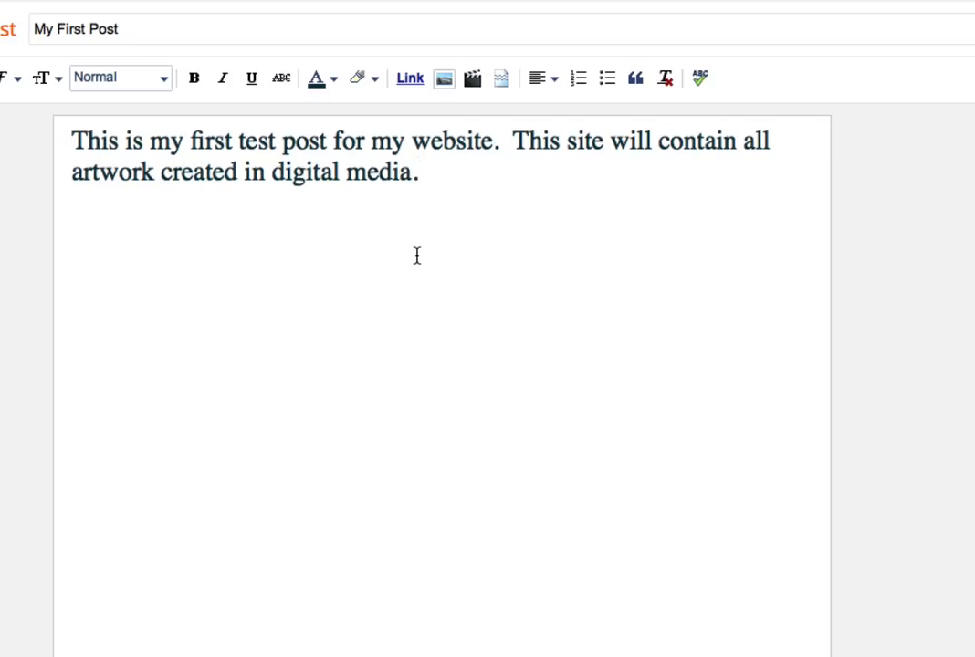
Set the text color of the whole post body to dark gray.
left_click(334, 82)
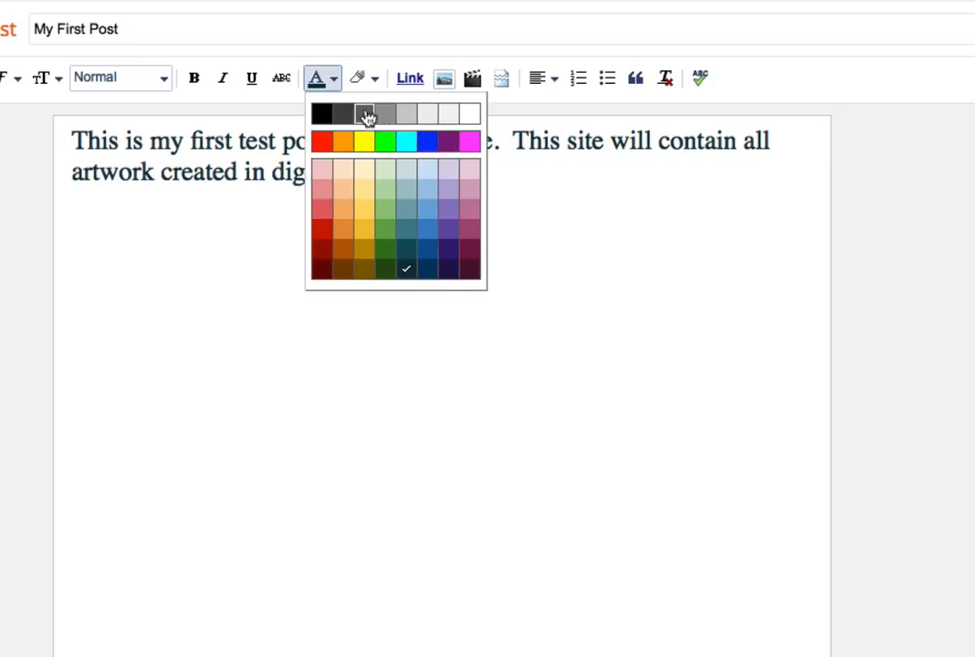
left_click(339, 105)
left_click_drag(421, 183, 300, 97)
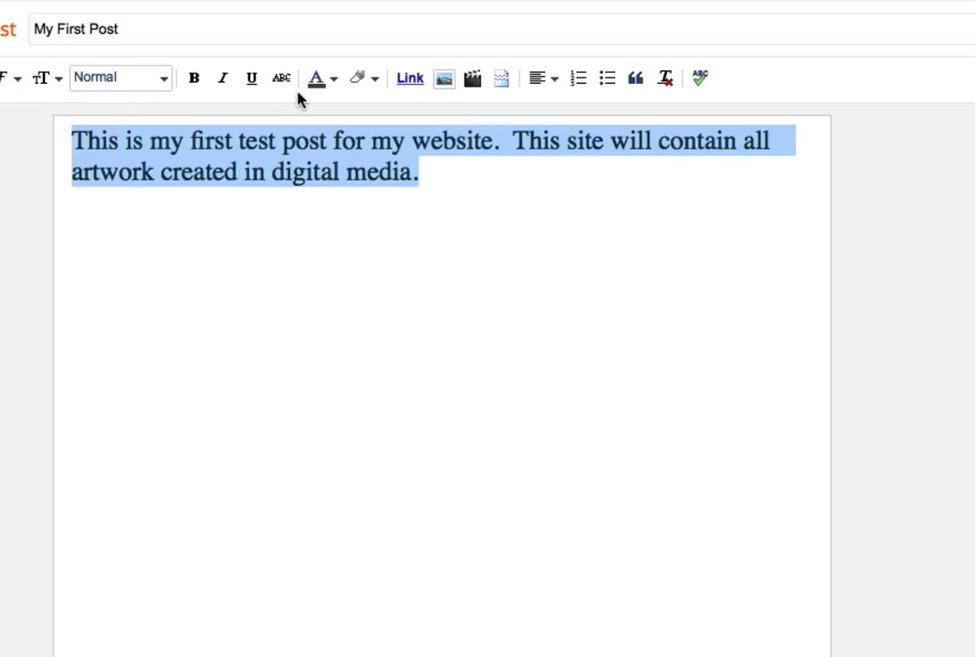
left_click(317, 79)
left_click(361, 113)
left_click(433, 203)
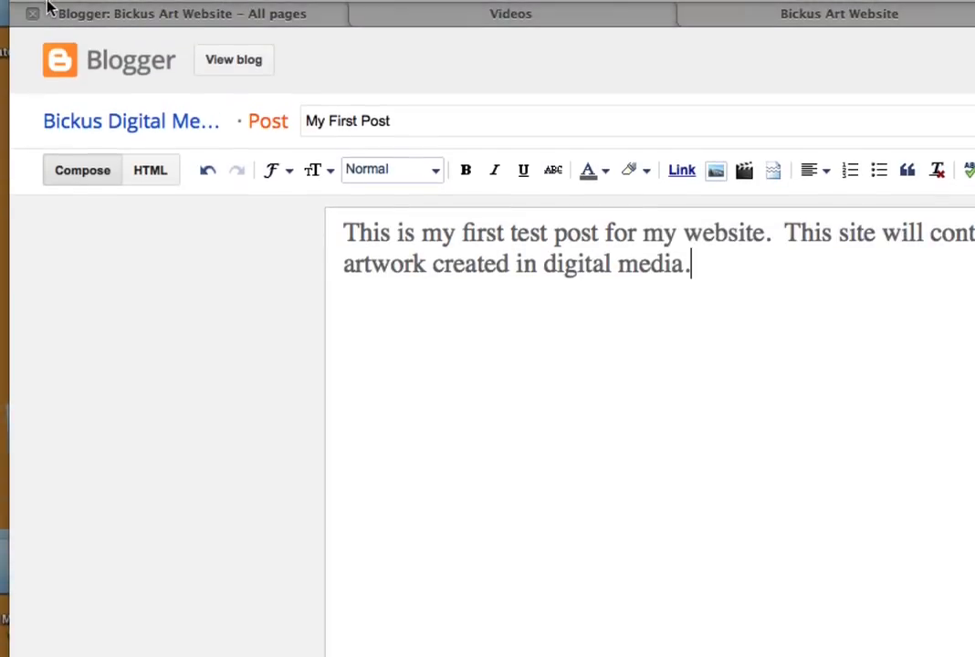
Change the font of the whole post body text to Courier.
left_click(285, 175)
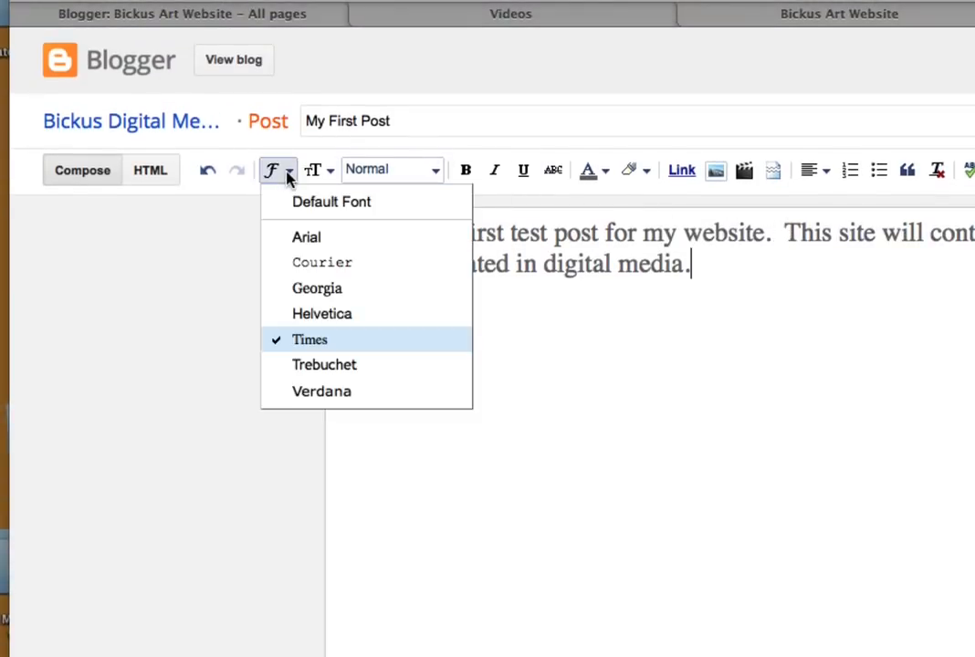
left_click(684, 357)
left_click_drag(684, 357, 341, 217)
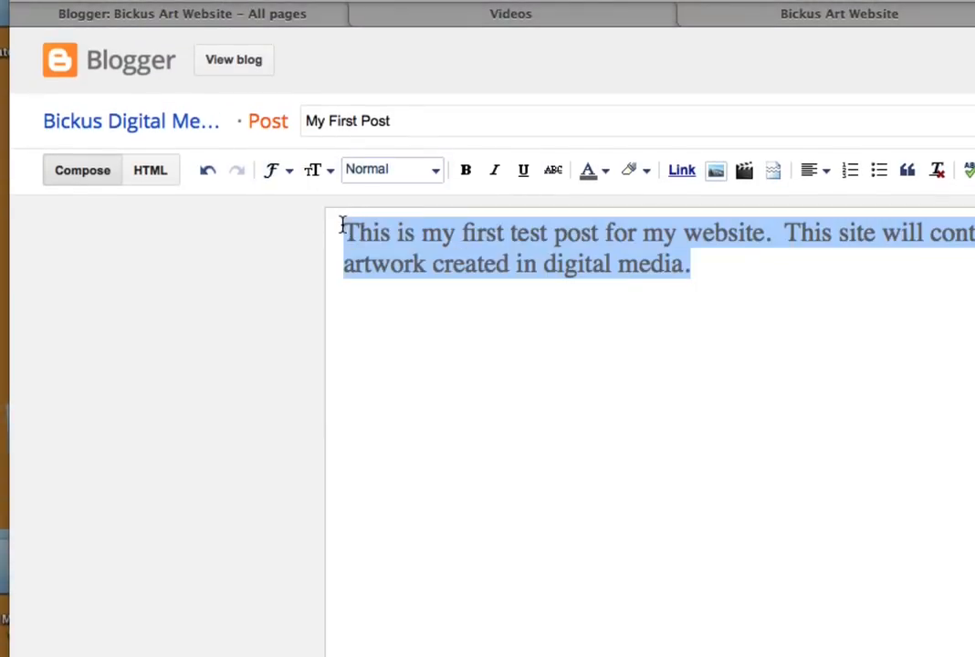
left_click(274, 173)
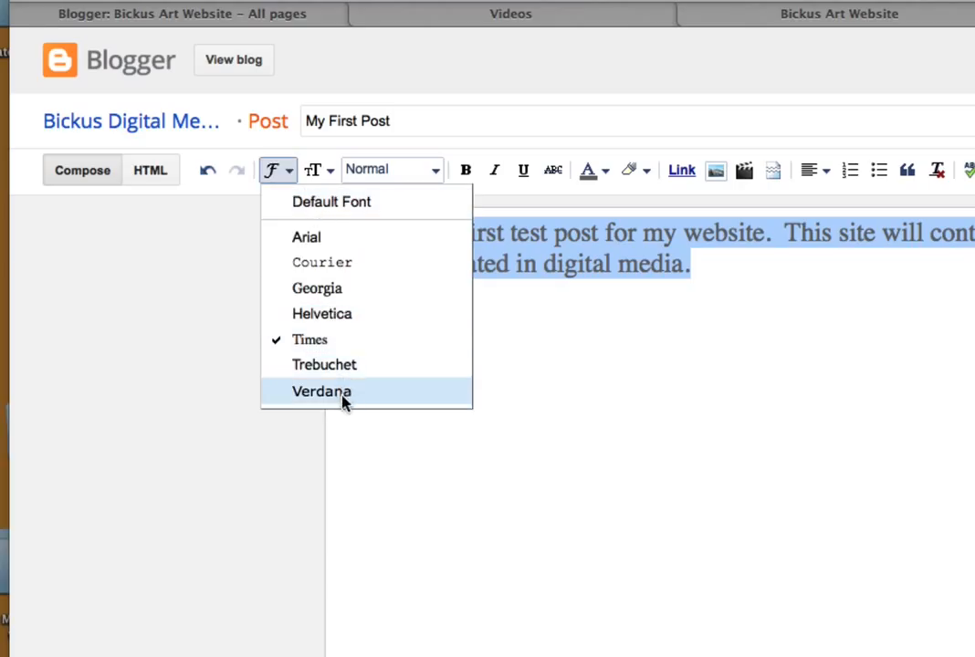
left_click(339, 264)
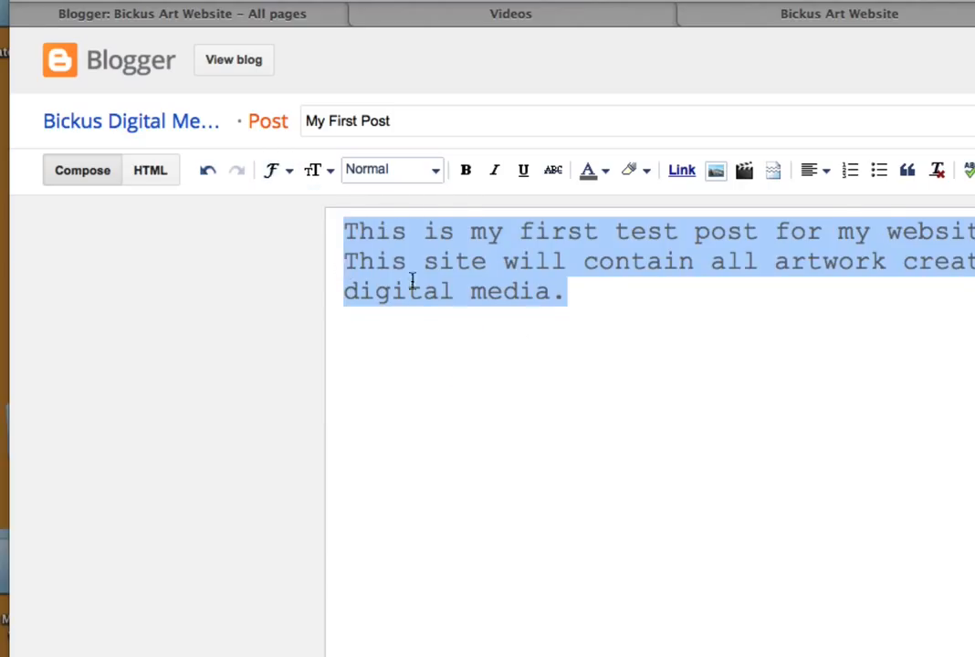
left_click(609, 369)
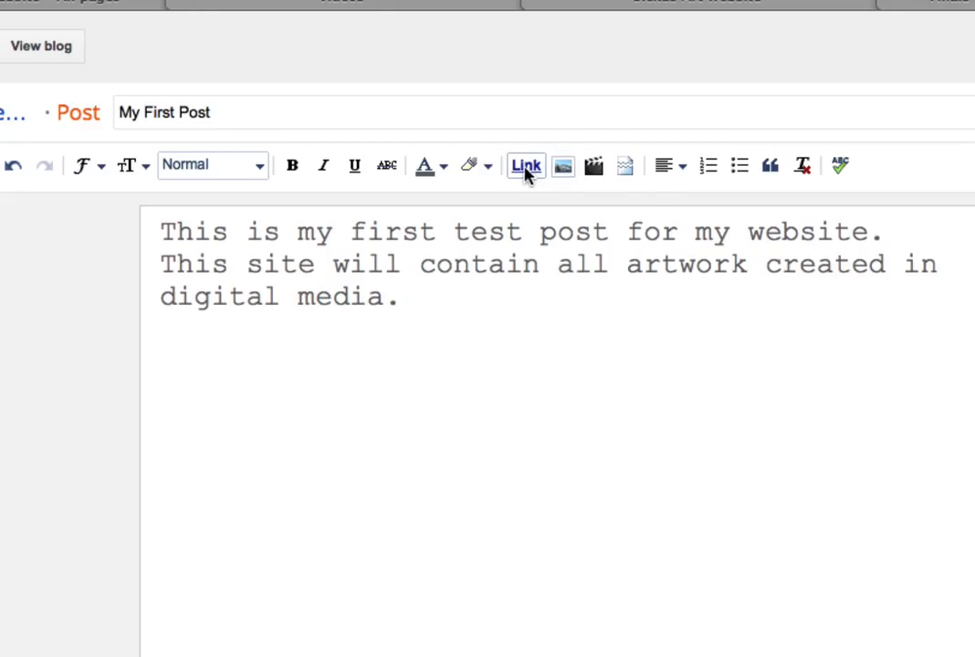
key("Return")
key("Return")
left_click(527, 167)
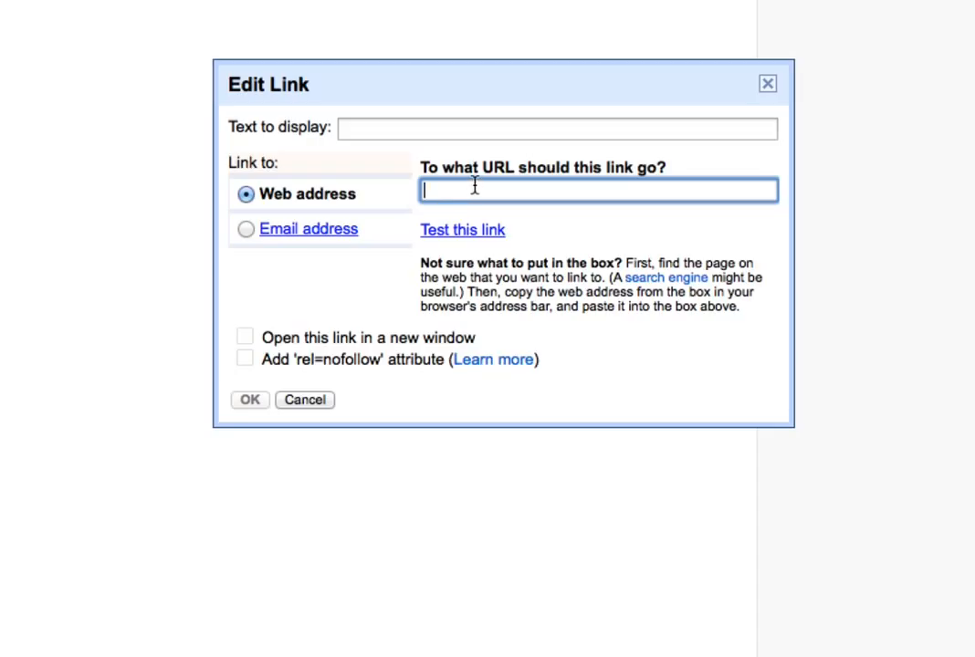
type("www")
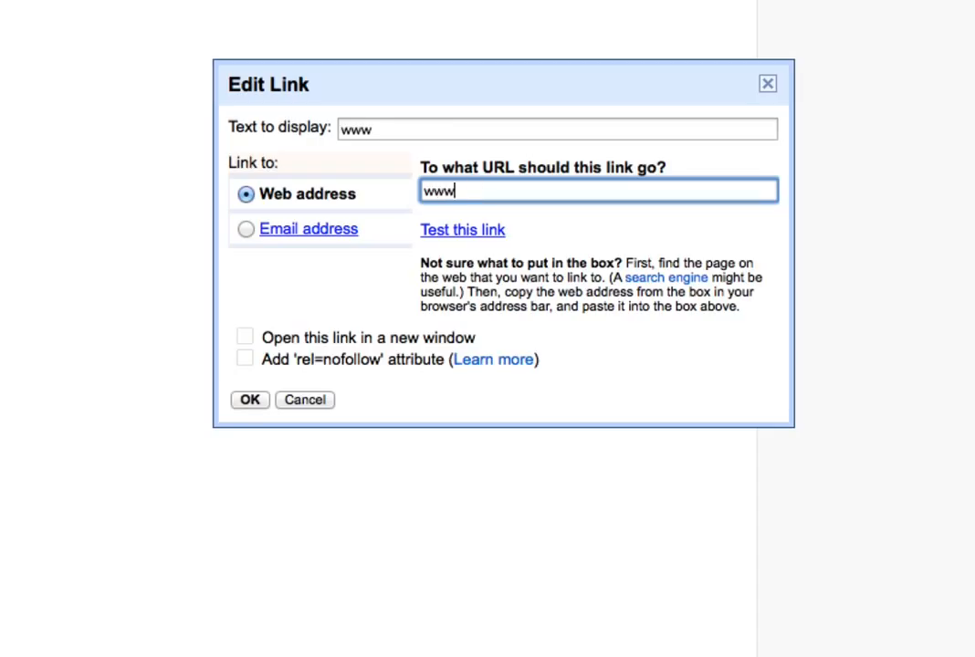
type(".bickus")
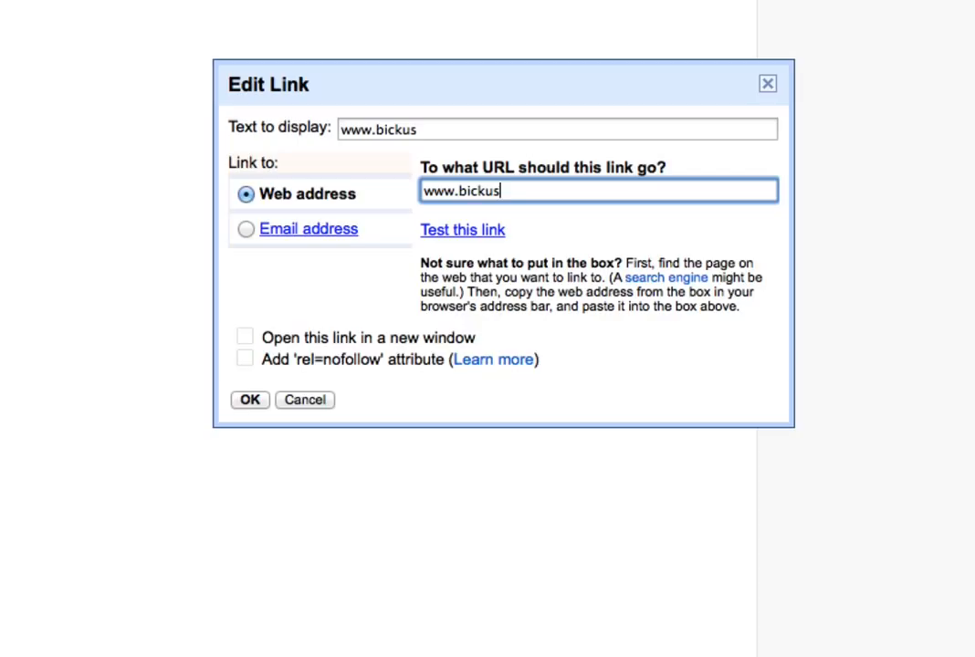
type("art.blogspot.co")
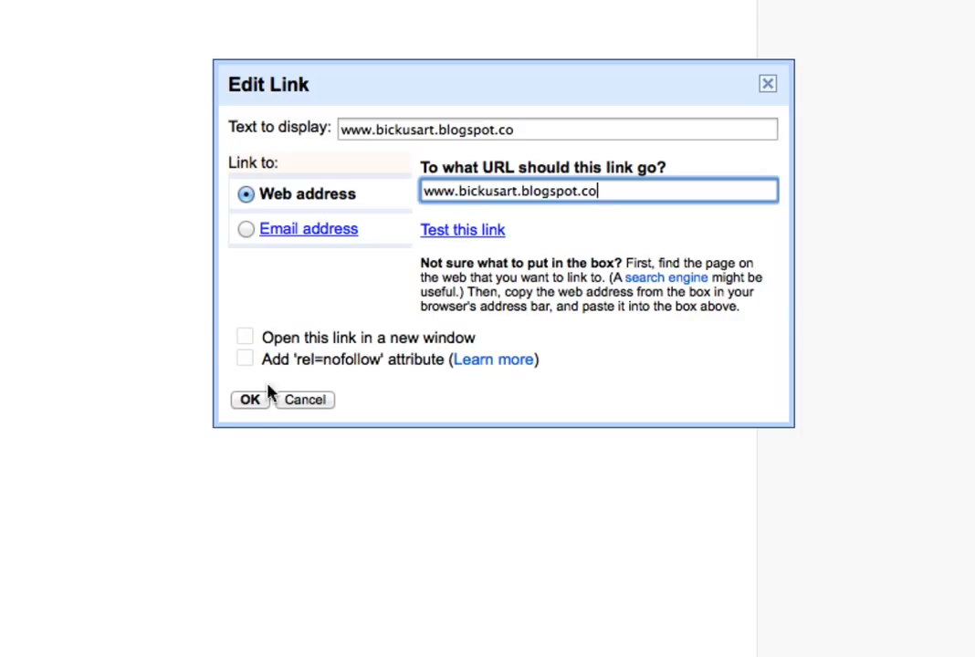
left_click(263, 399)
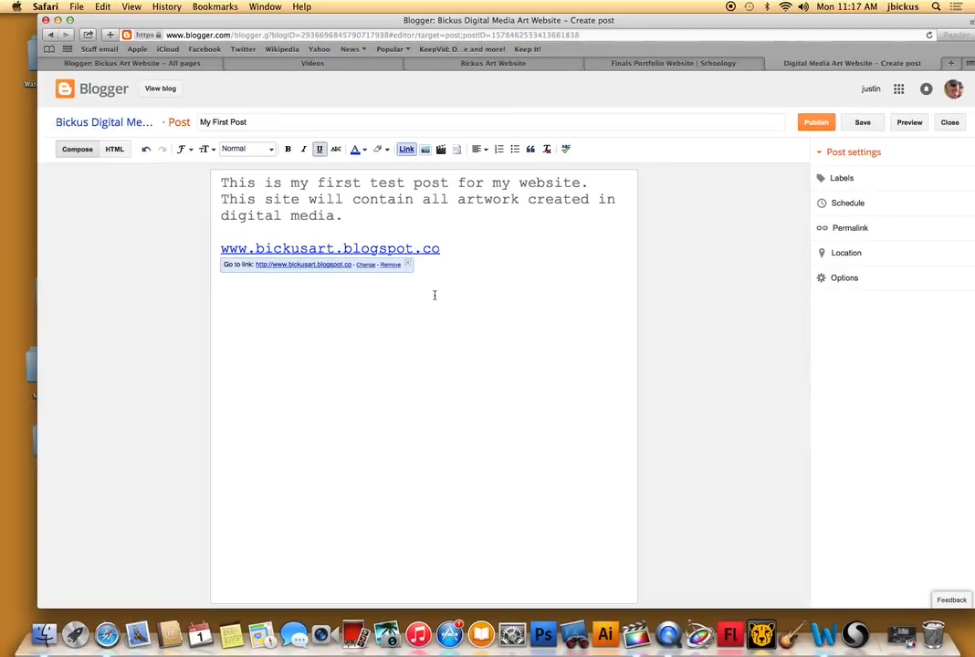
Try to complete the displayed link text by adding the missing "m" at its end.
type("m")
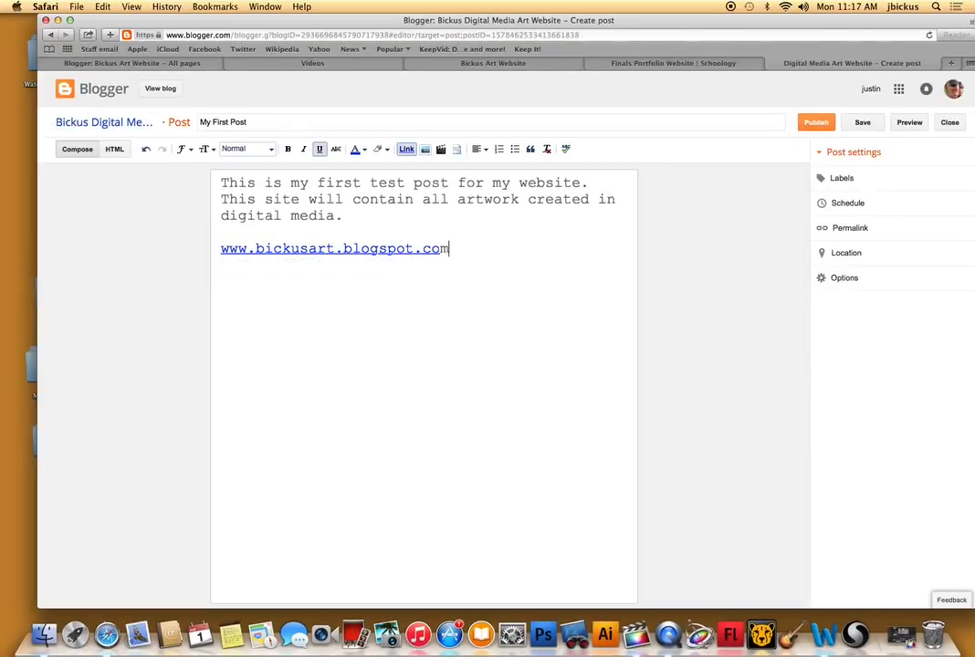
double_click(446, 250)
right_click(426, 250)
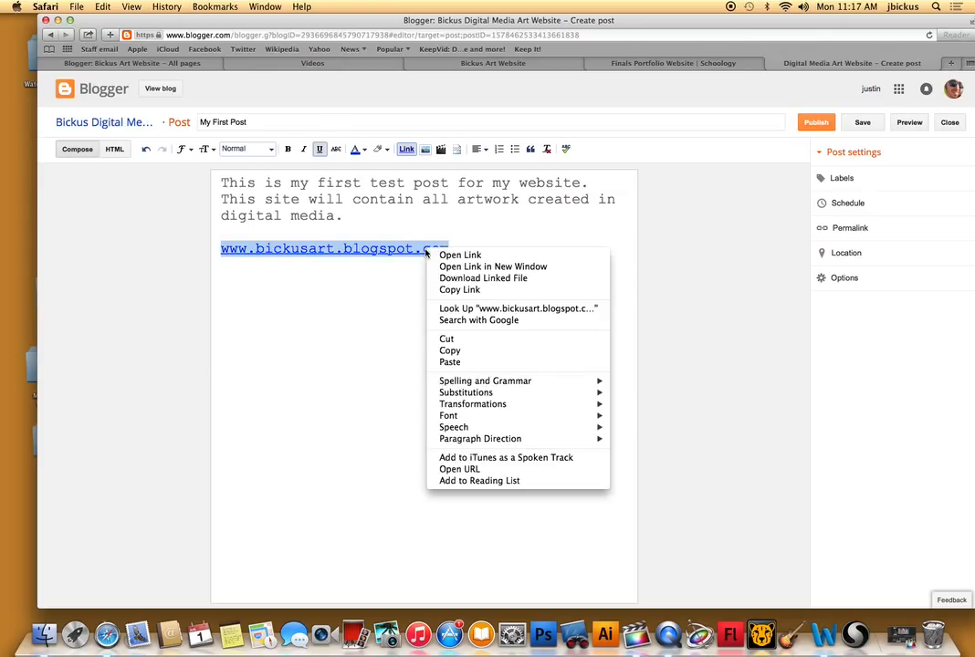
left_click(426, 253)
left_click(449, 249)
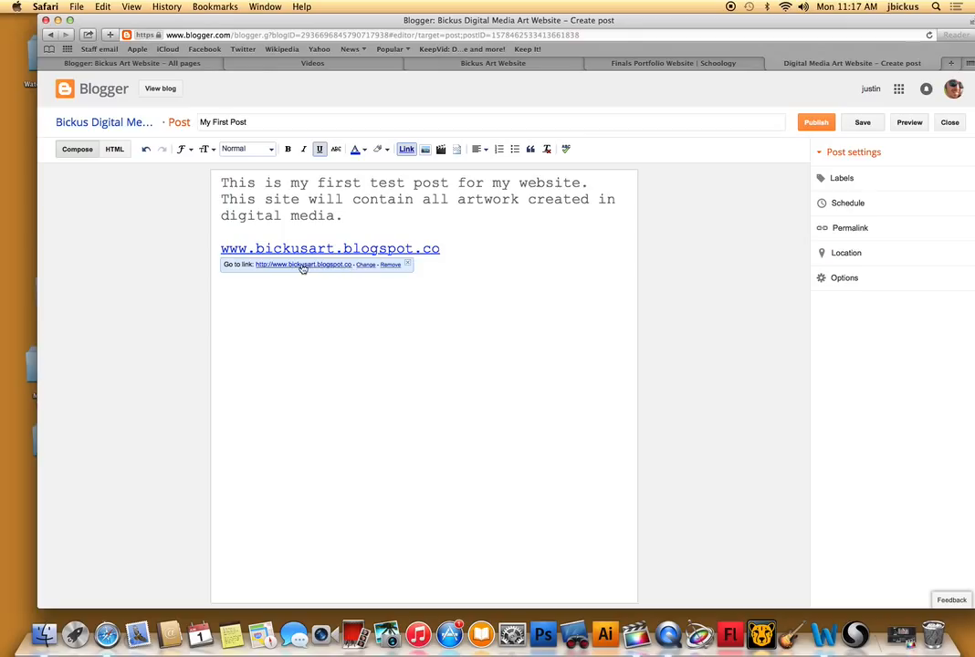
left_click(368, 266)
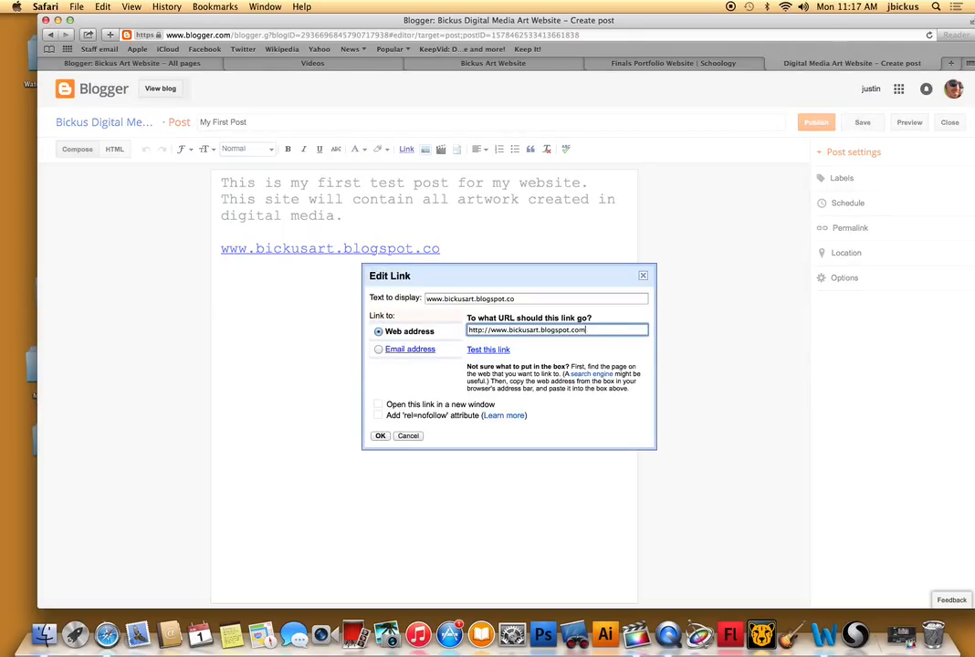
left_click(381, 437)
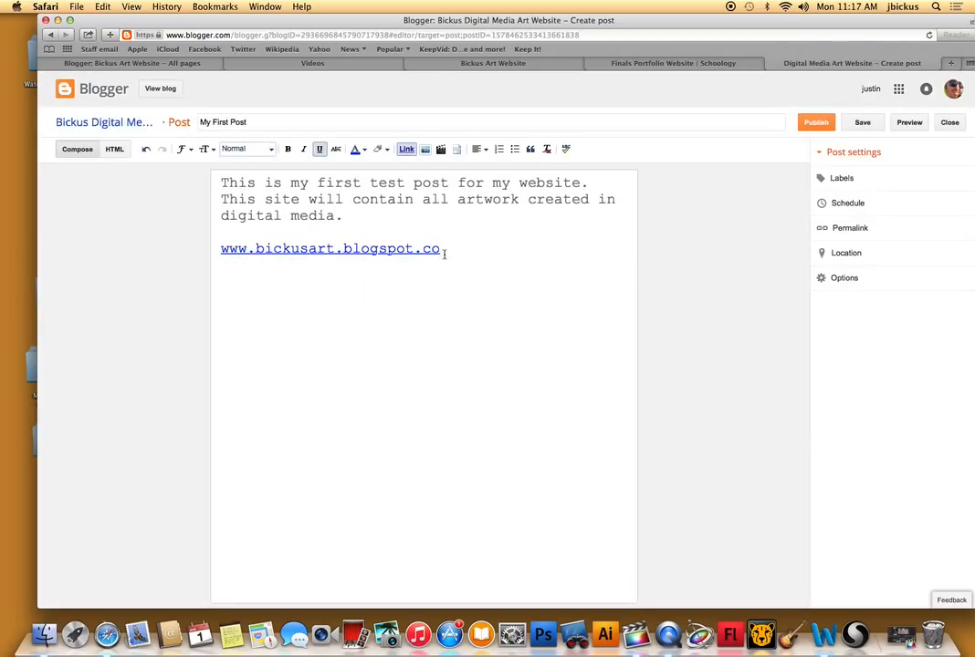
Check the display text and target address in the link's settings.
right_click(406, 247)
left_click(375, 242)
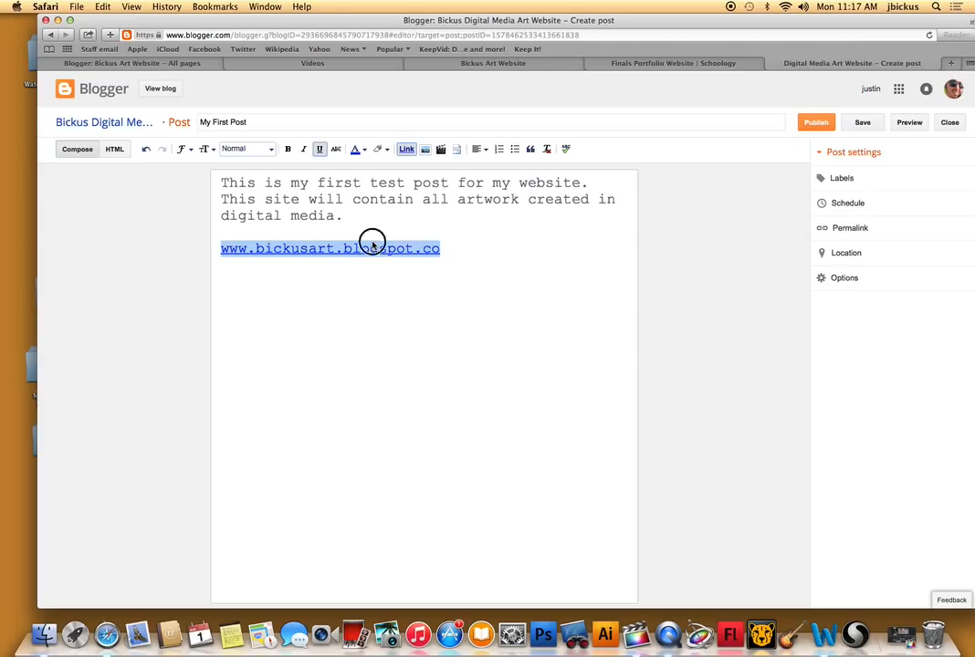
left_click(369, 247)
left_click(372, 265)
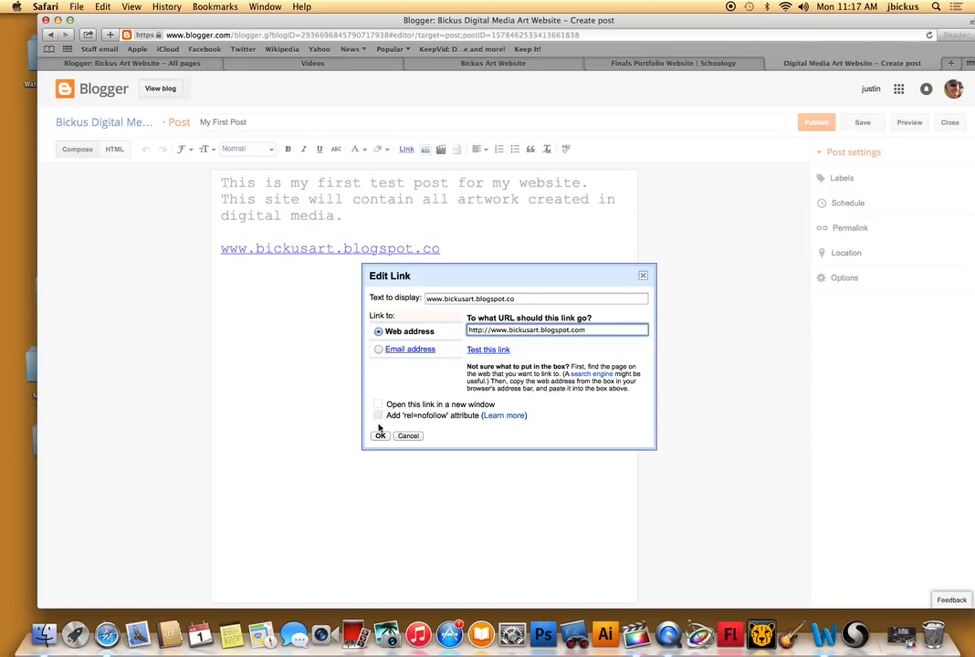
left_click(380, 436)
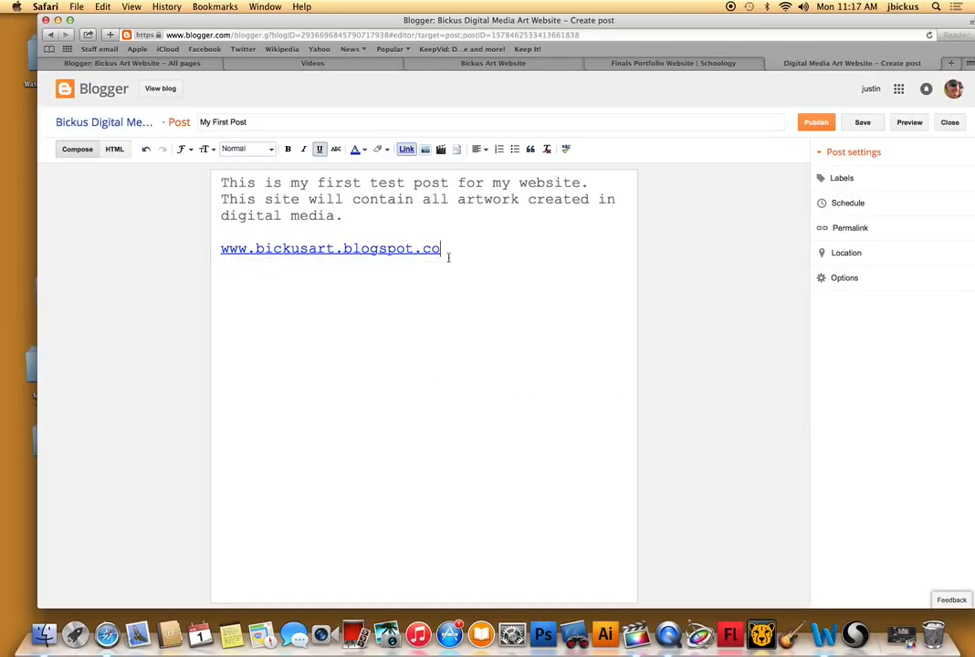
left_click_drag(445, 250, 212, 238)
Upload the image Calender-01.jpg from the Desktop and insert it below the link in the post.
left_click(465, 295)
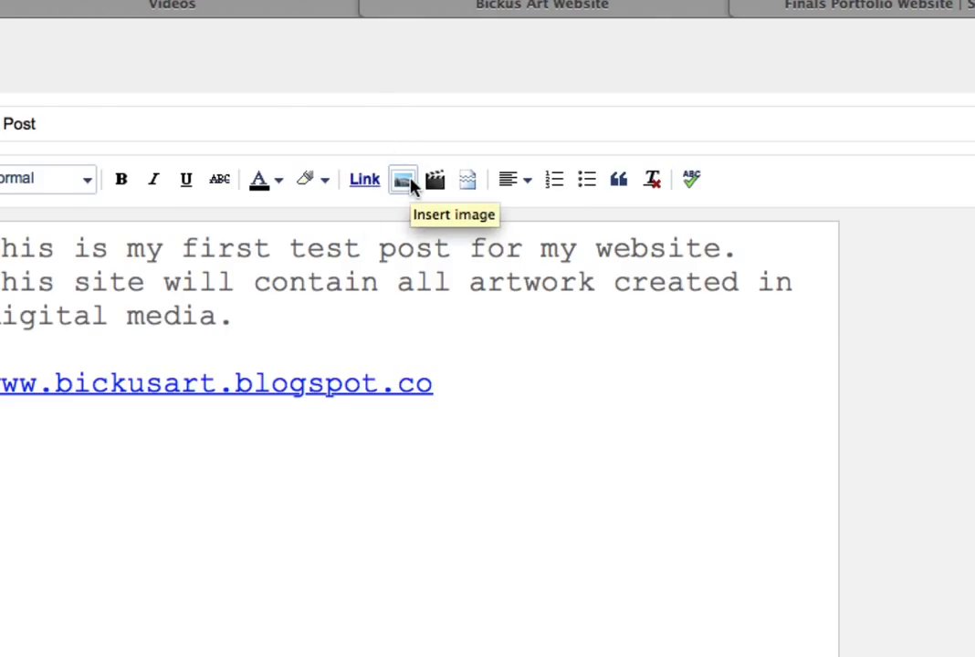
left_click(411, 185)
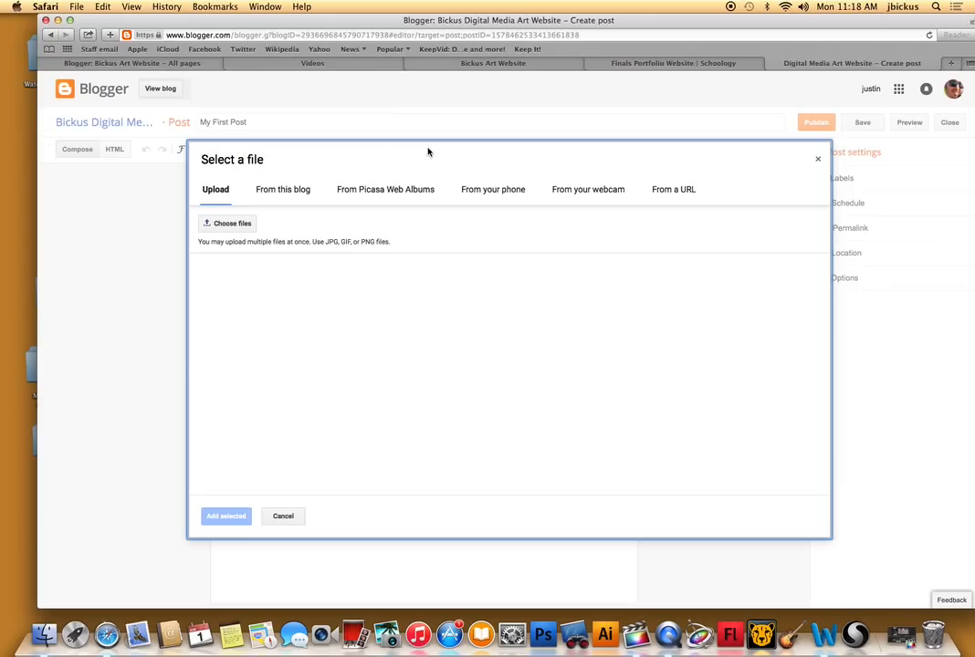
left_click(228, 223)
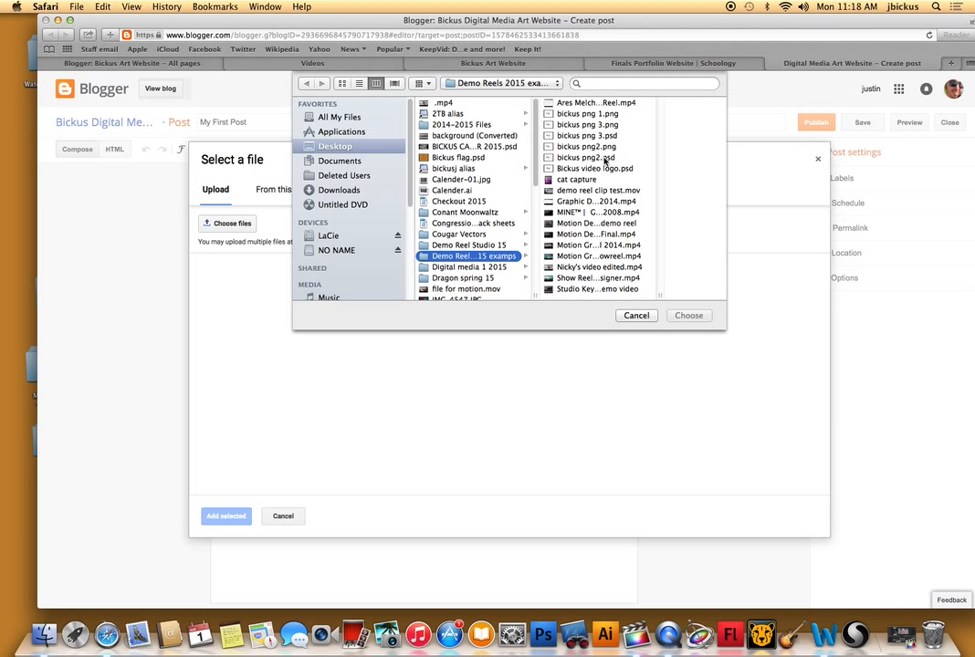
left_click(491, 182)
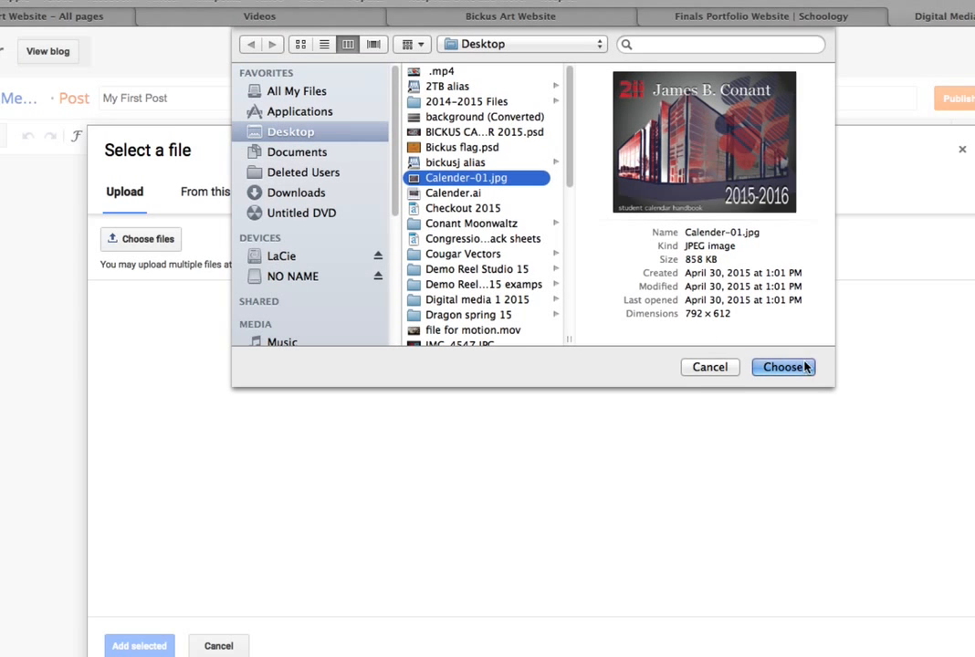
left_click(799, 368)
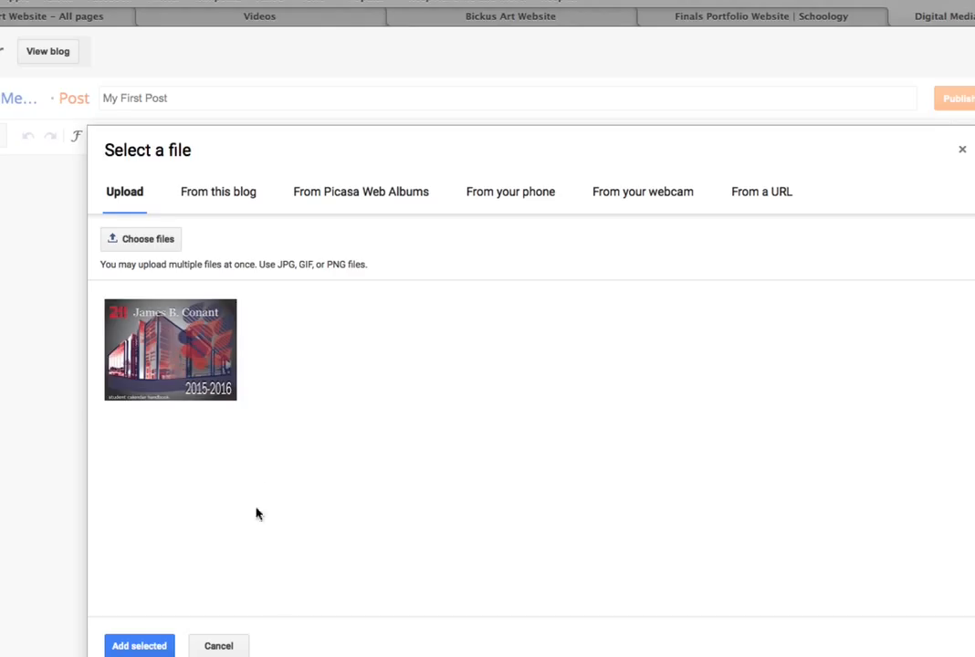
left_click(173, 311)
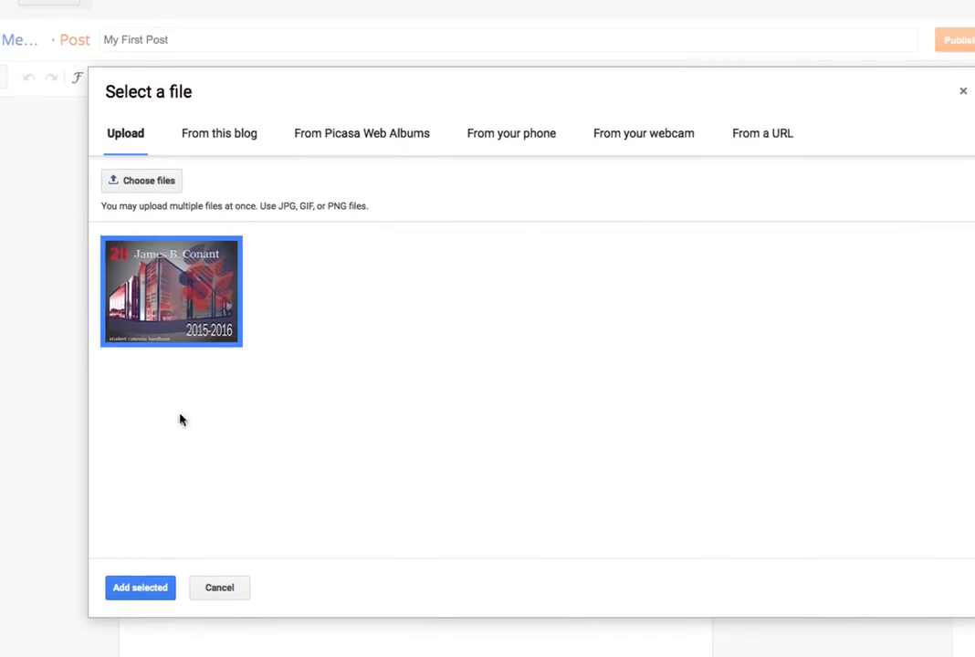
left_click(146, 588)
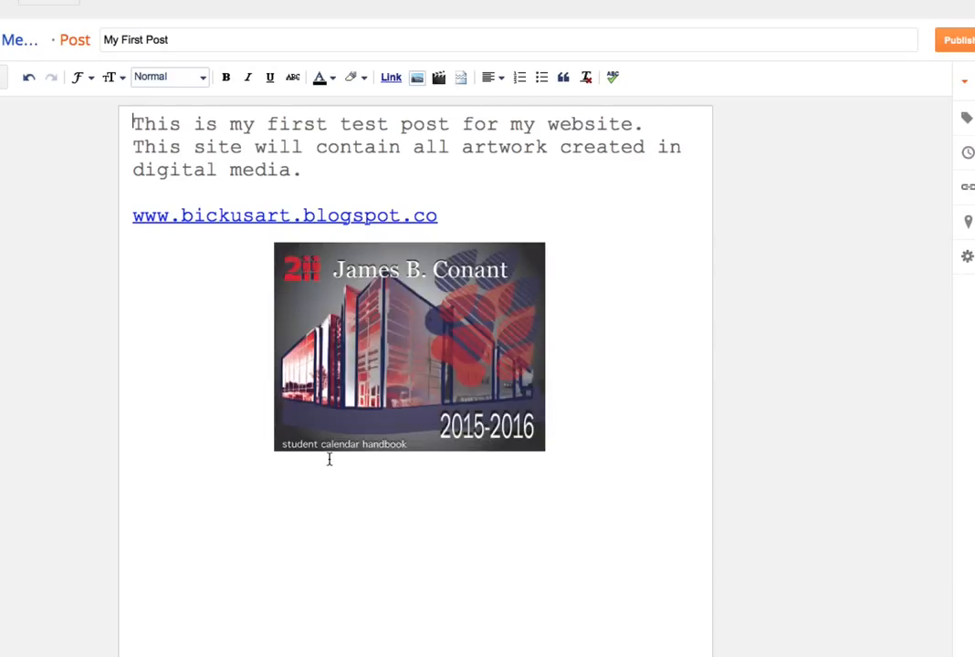
Set the inserted calendar image to Large and caption it "Calendar Design 2015 by" followed by the designer's full name.
left_click(479, 285)
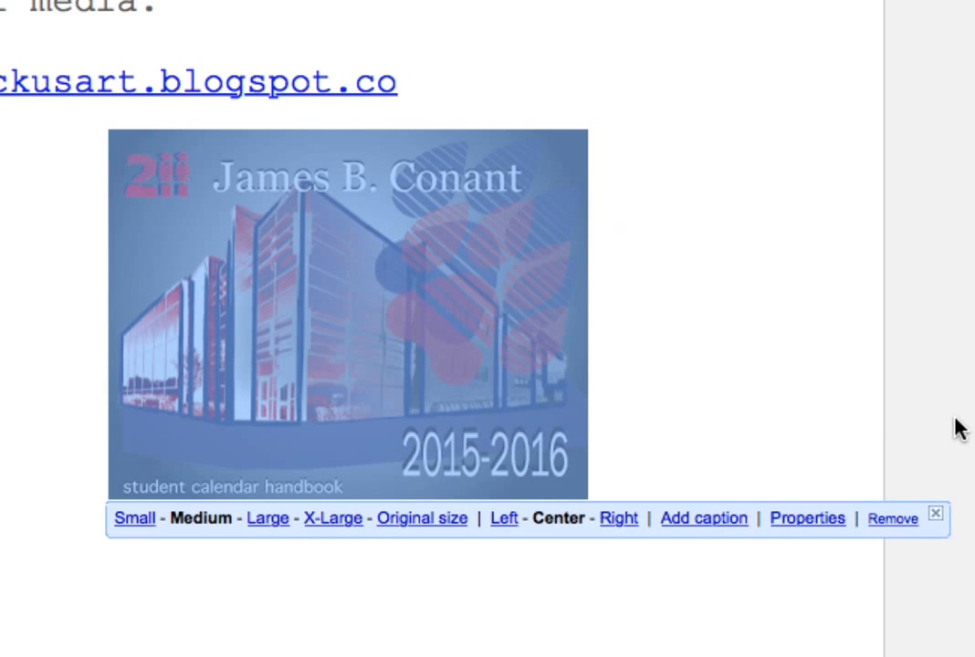
left_click(274, 519)
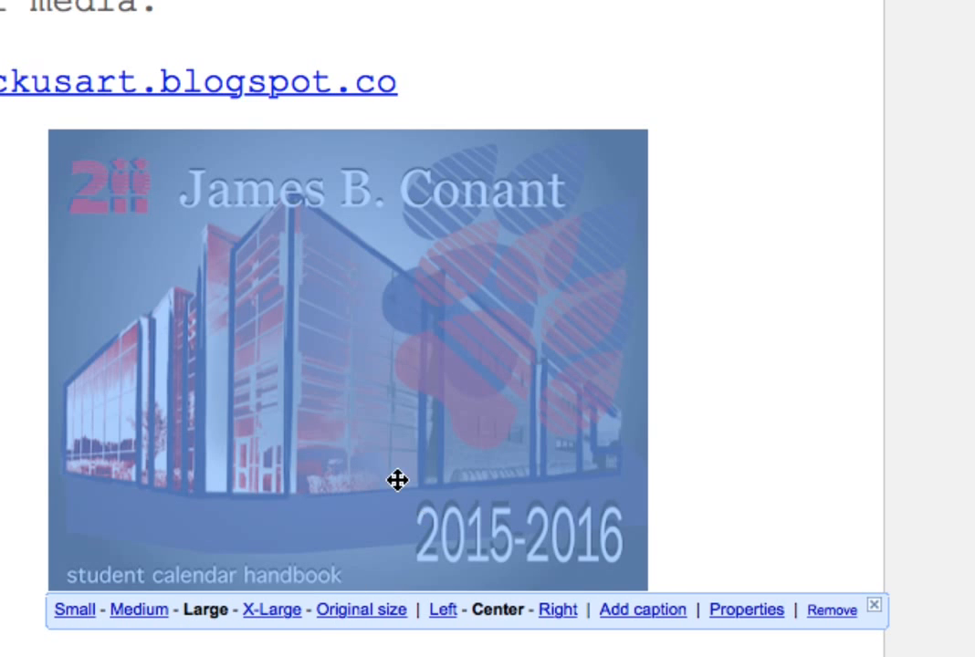
left_click(644, 610)
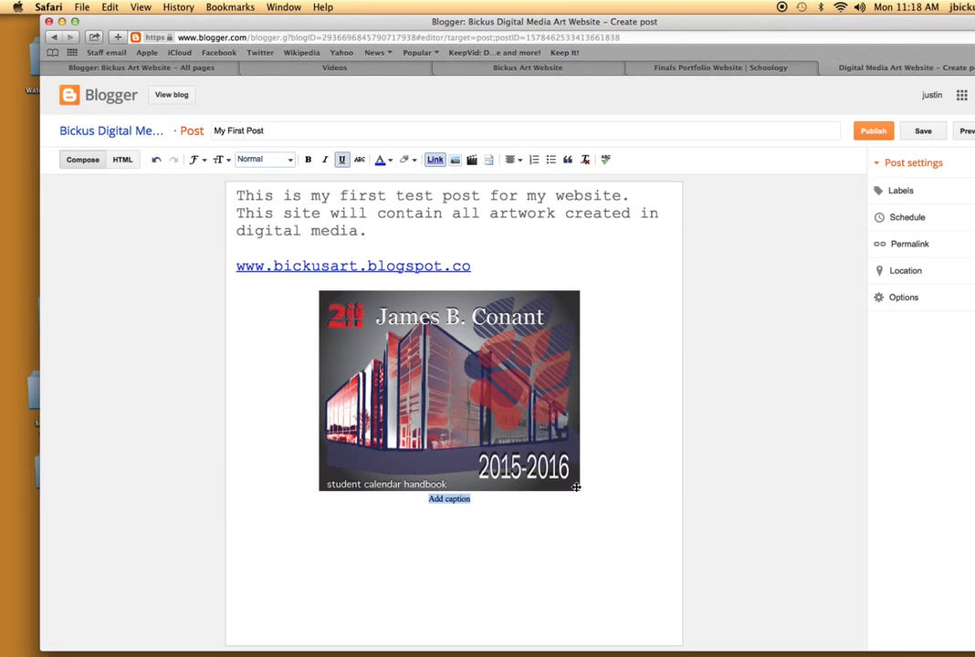
type("c")
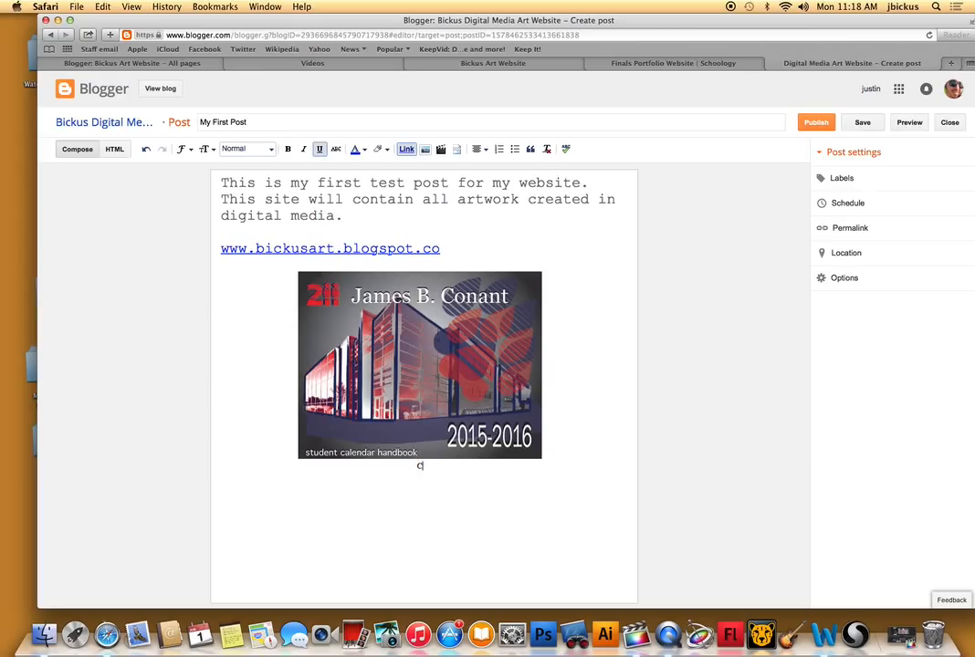
left_click(539, 479)
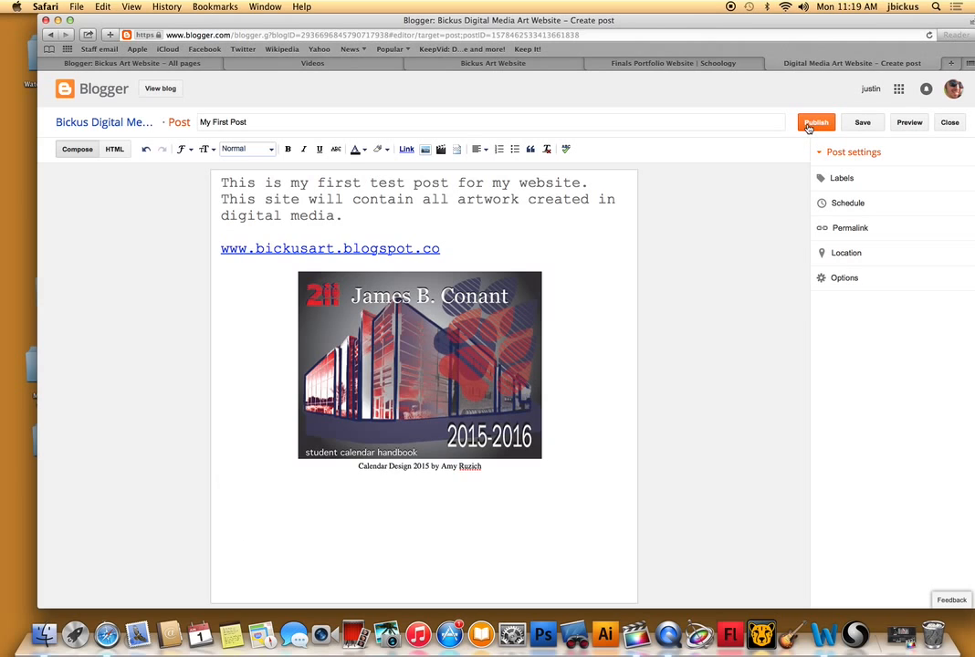
Publish the post and decline sharing it on Google+.
left_click(809, 124)
left_click(814, 125)
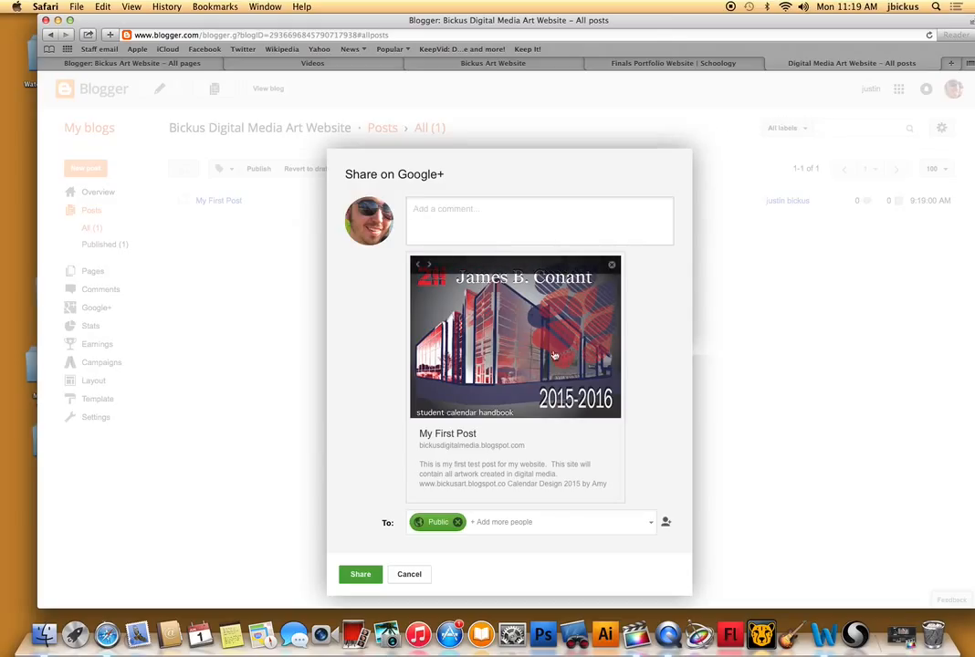
left_click(413, 578)
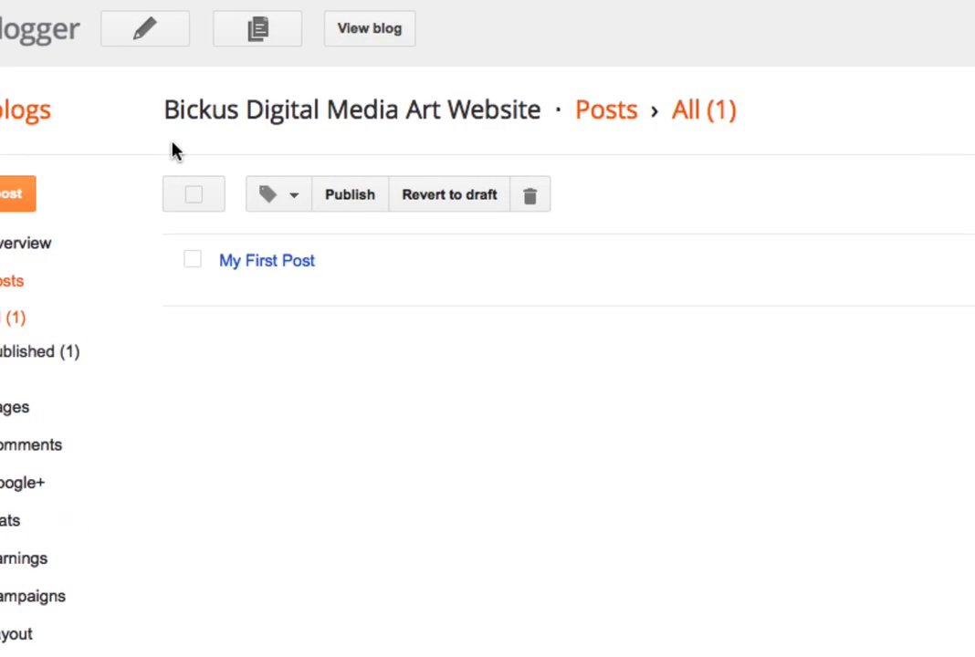
Reopen My First Post for editing and add a new line below the image caption.
mouse_move(193, 203)
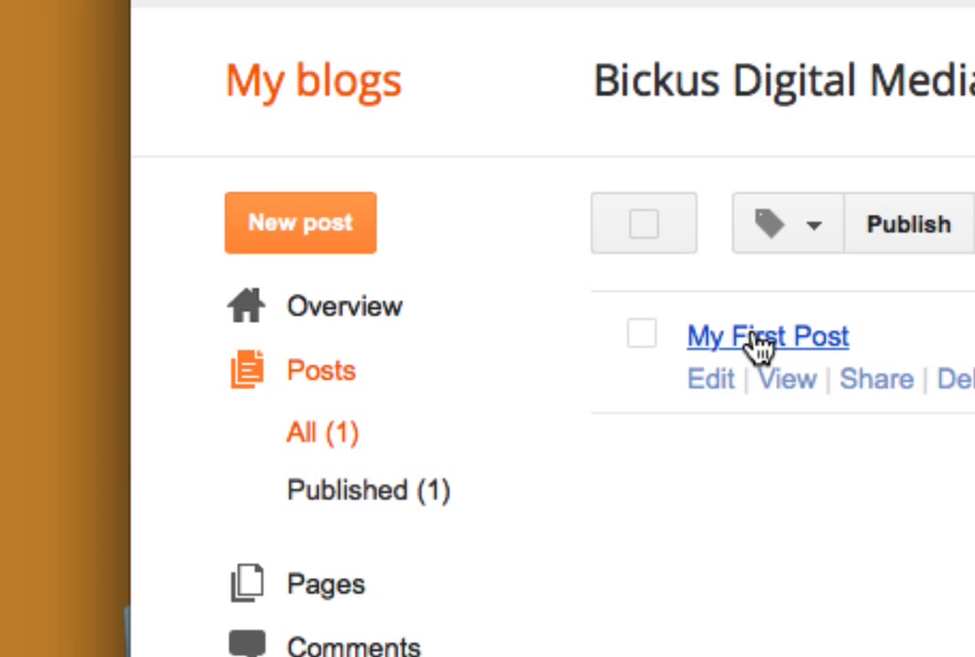
left_click(713, 381)
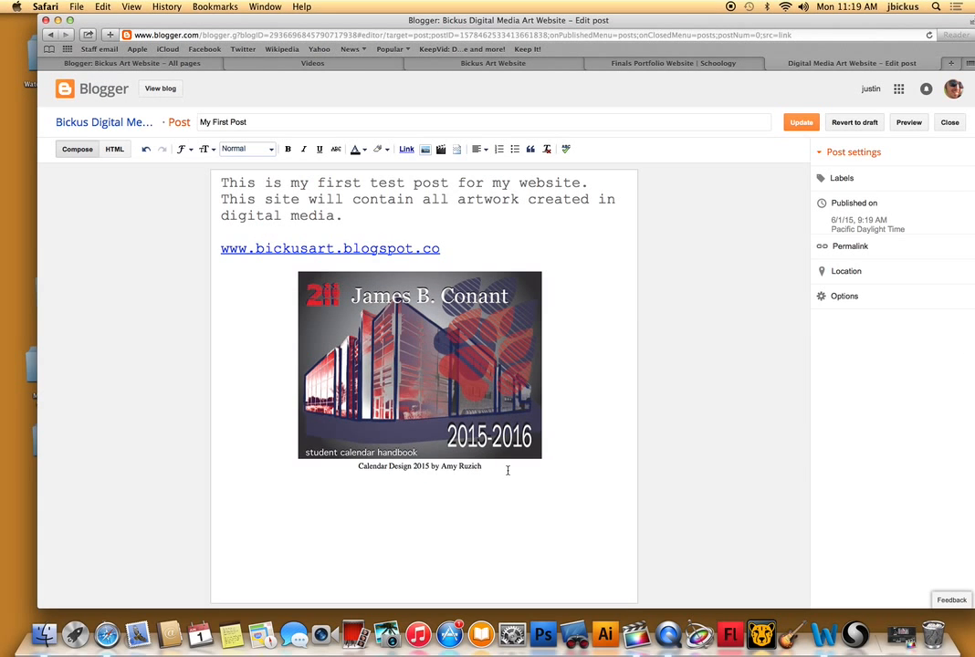
left_click(508, 471)
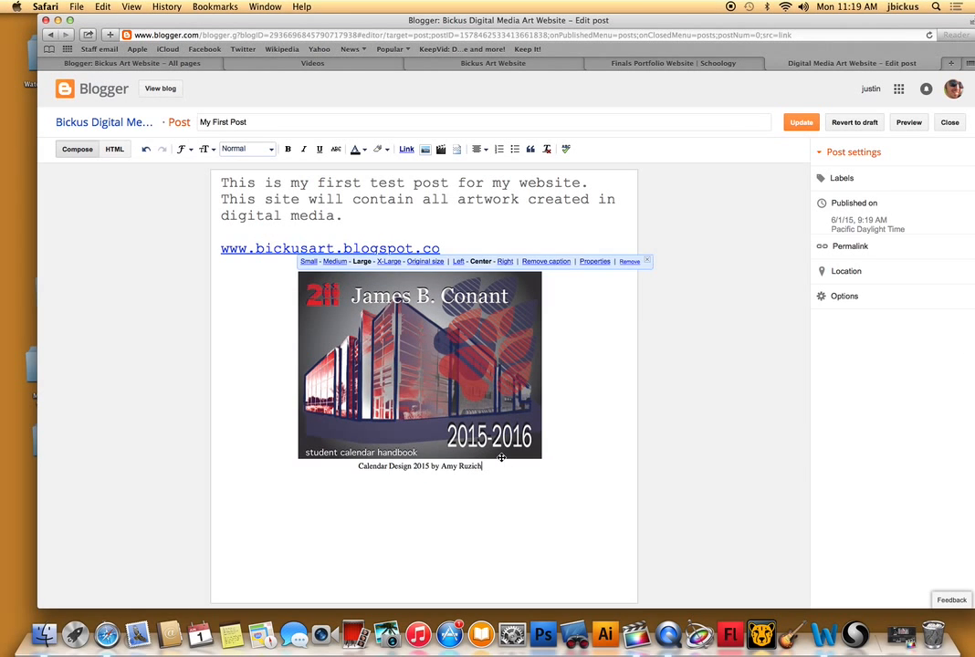
key("Return")
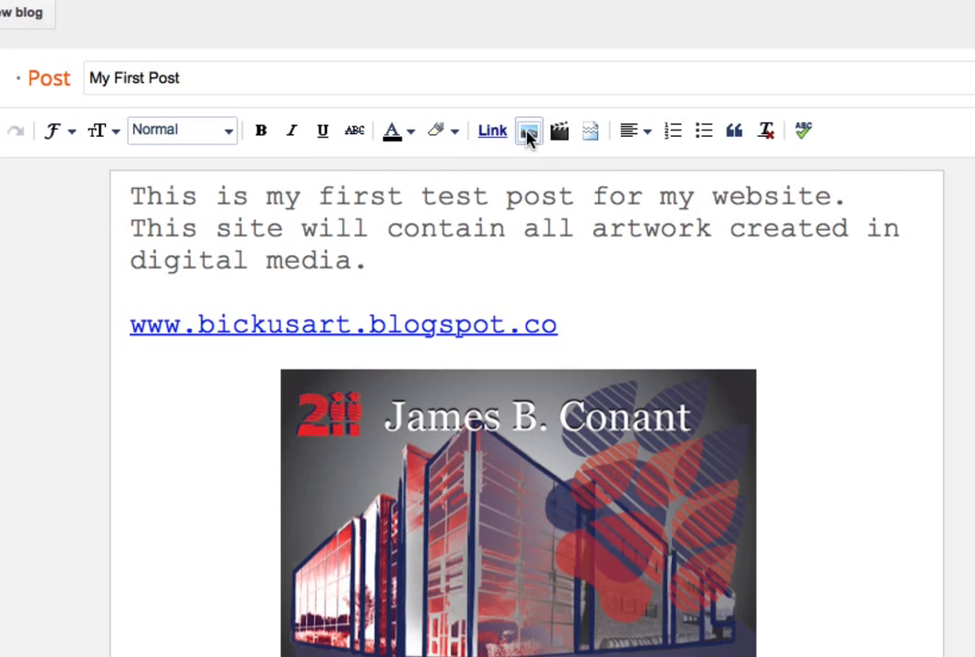
Try to upload the video demo reel clip test.mov from the Desktop folder Demo Reels 2015 examps into the post.
left_click(441, 149)
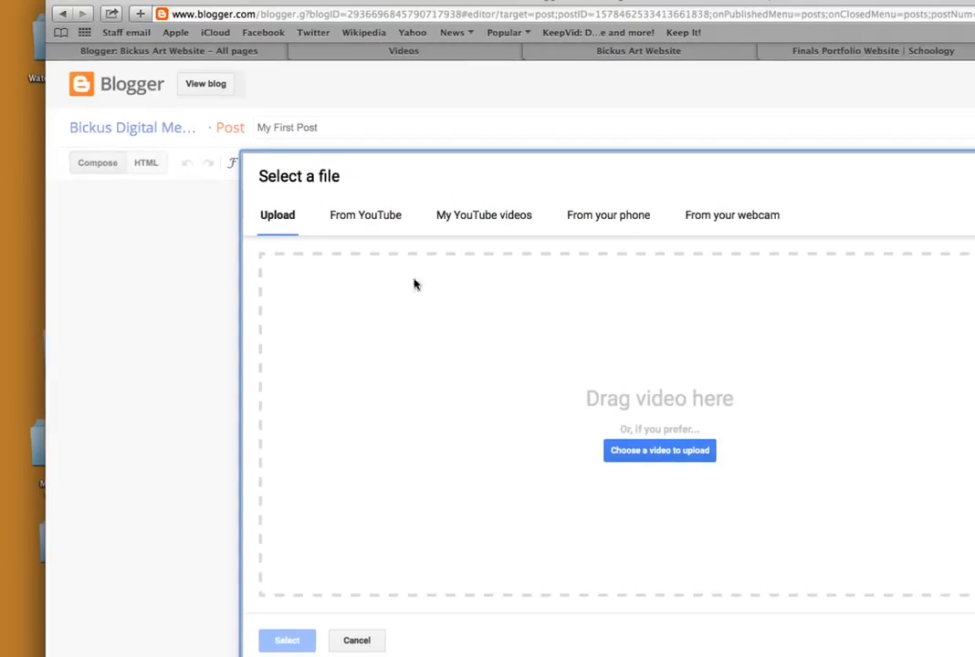
left_click(667, 458)
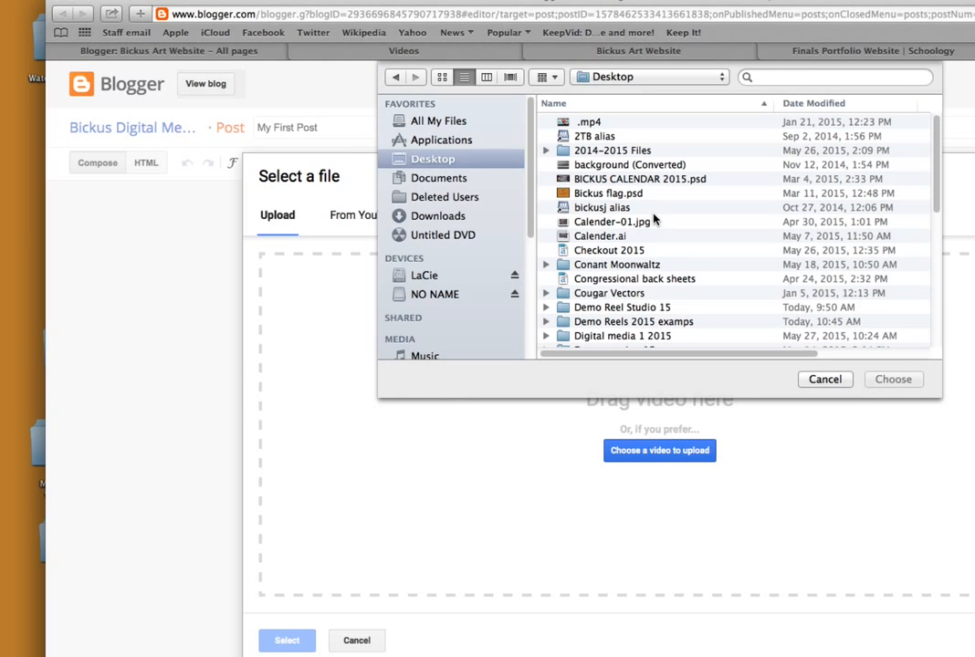
left_click(592, 122)
scroll(642, 238, "down", 5)
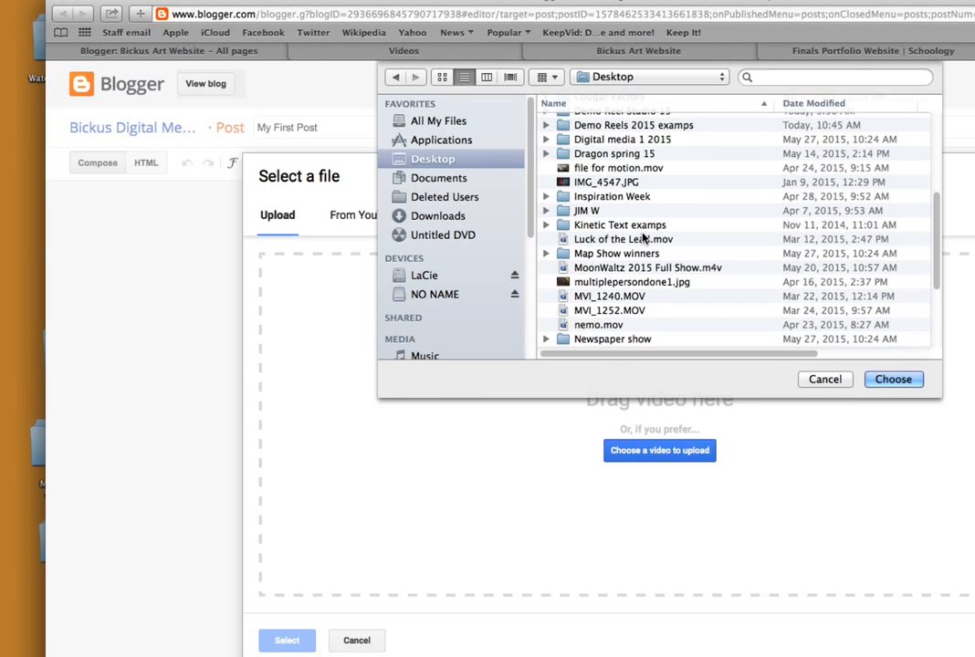
left_click(624, 130)
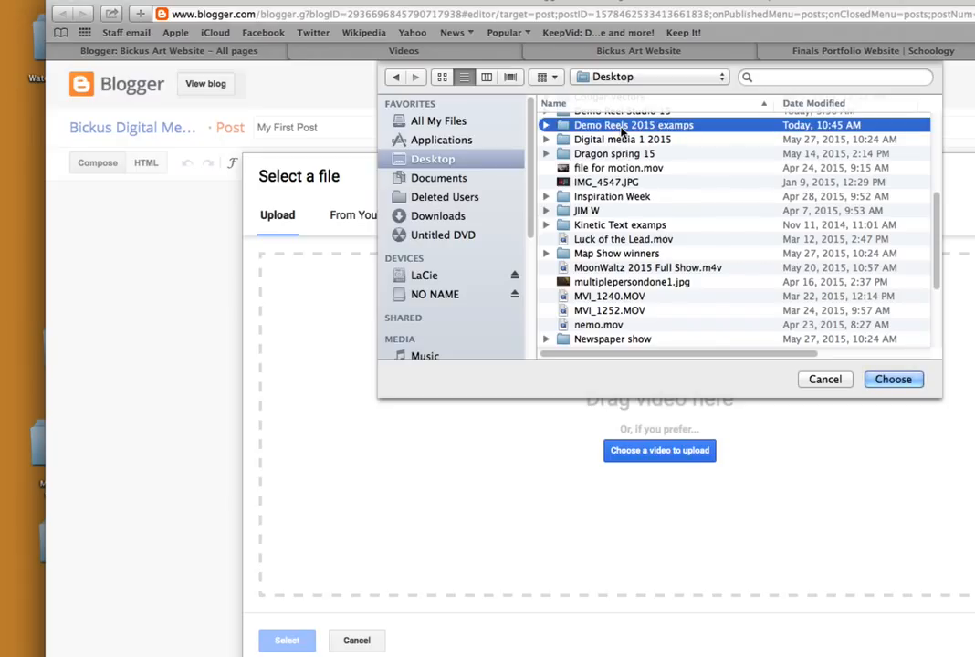
double_click(624, 129)
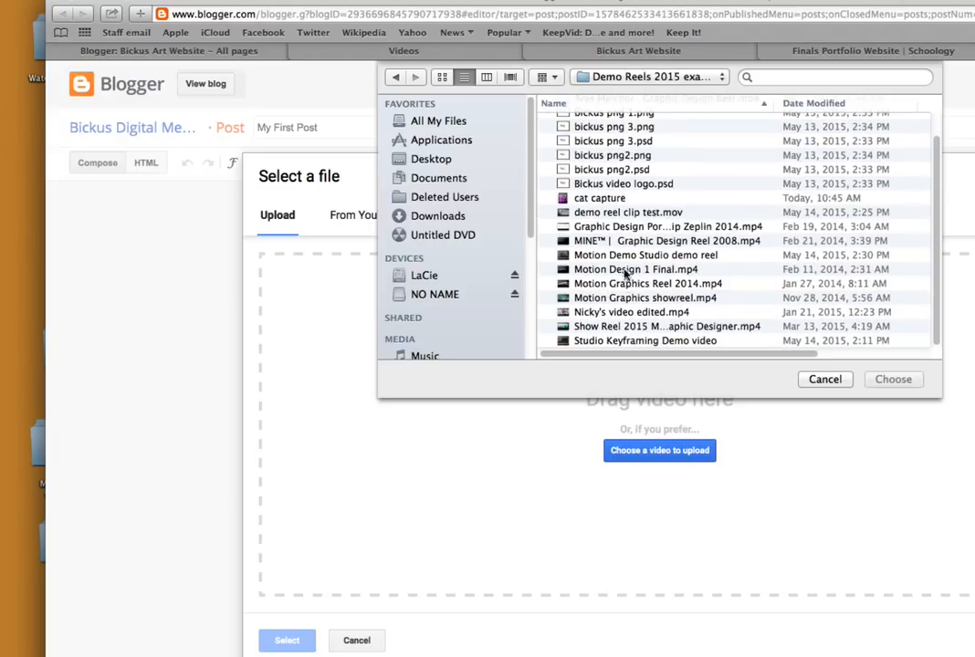
left_click(628, 214)
left_click(882, 380)
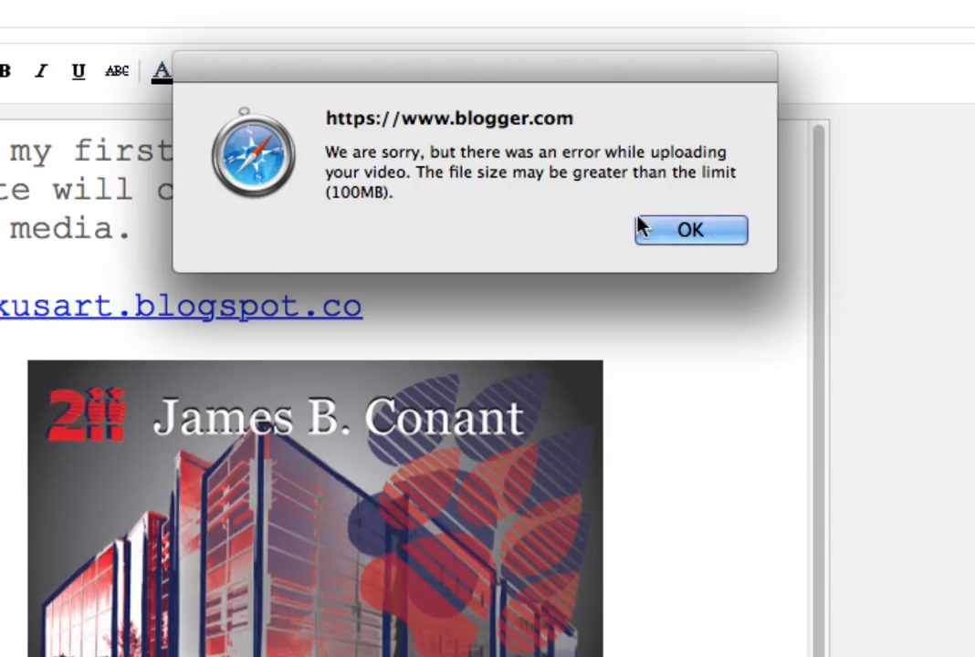
left_click(690, 230)
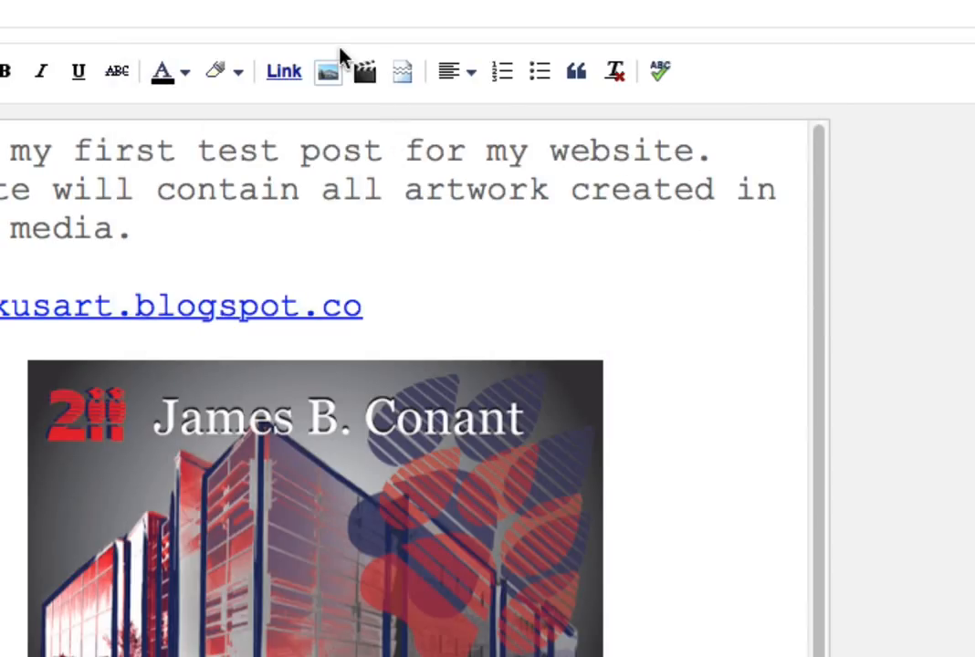
Search YouTube for the teacher's full name as the source for a video in the post.
left_click(365, 73)
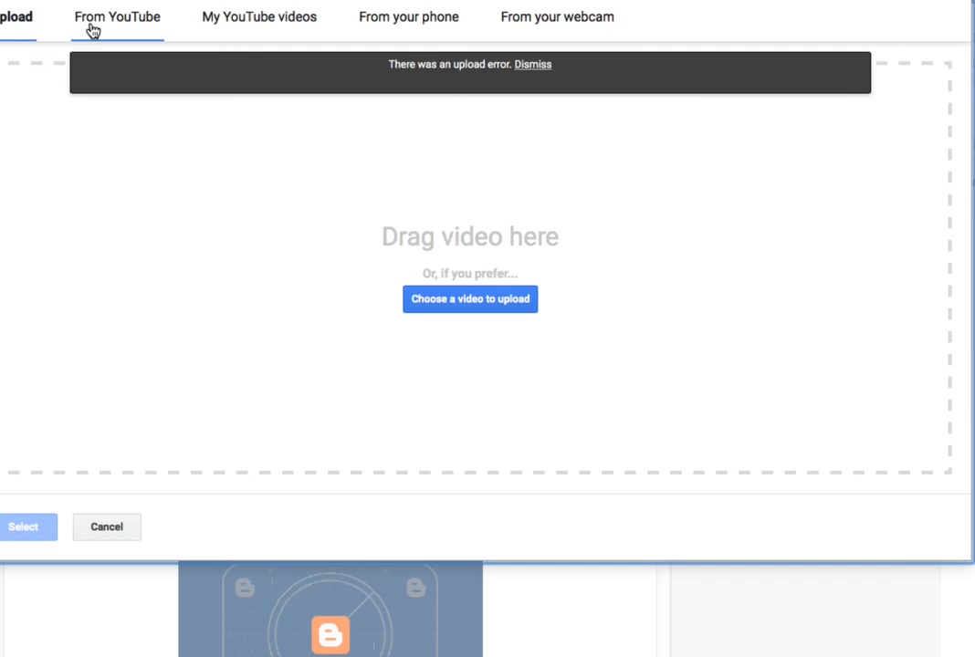
left_click(277, 196)
left_click(106, 67)
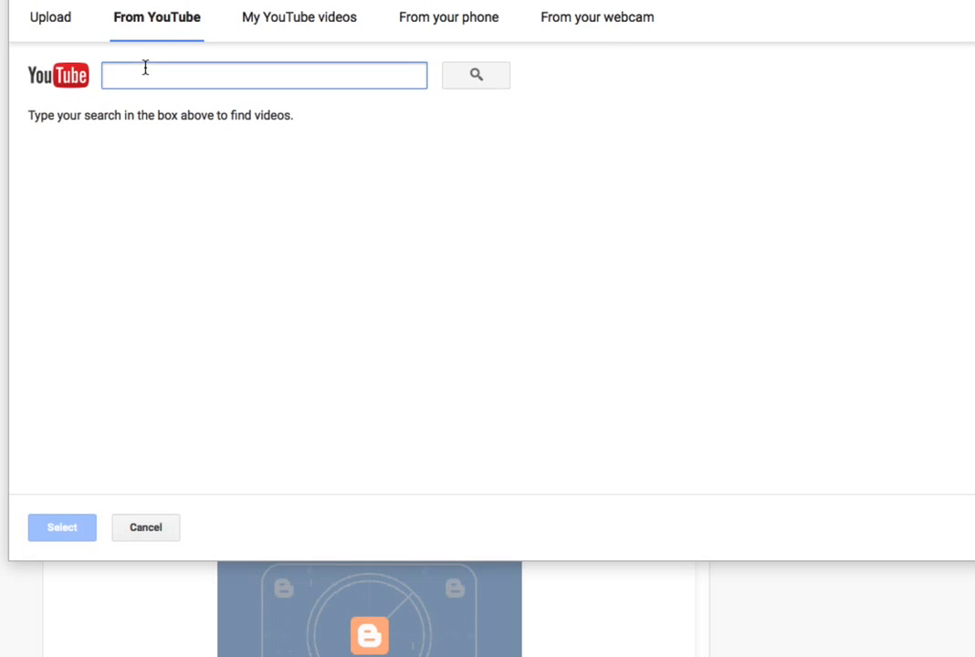
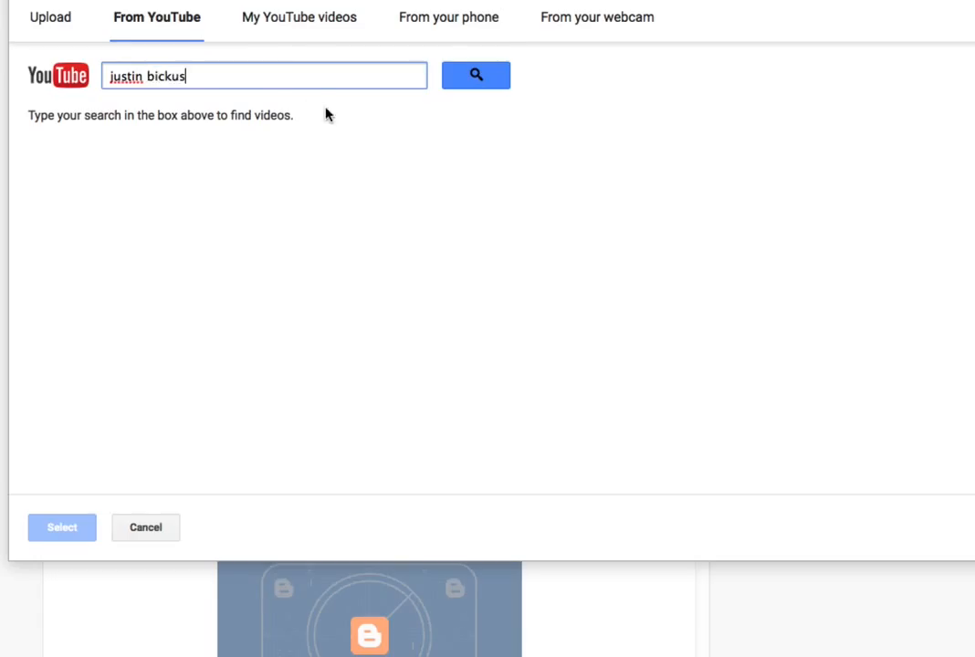
left_click(488, 76)
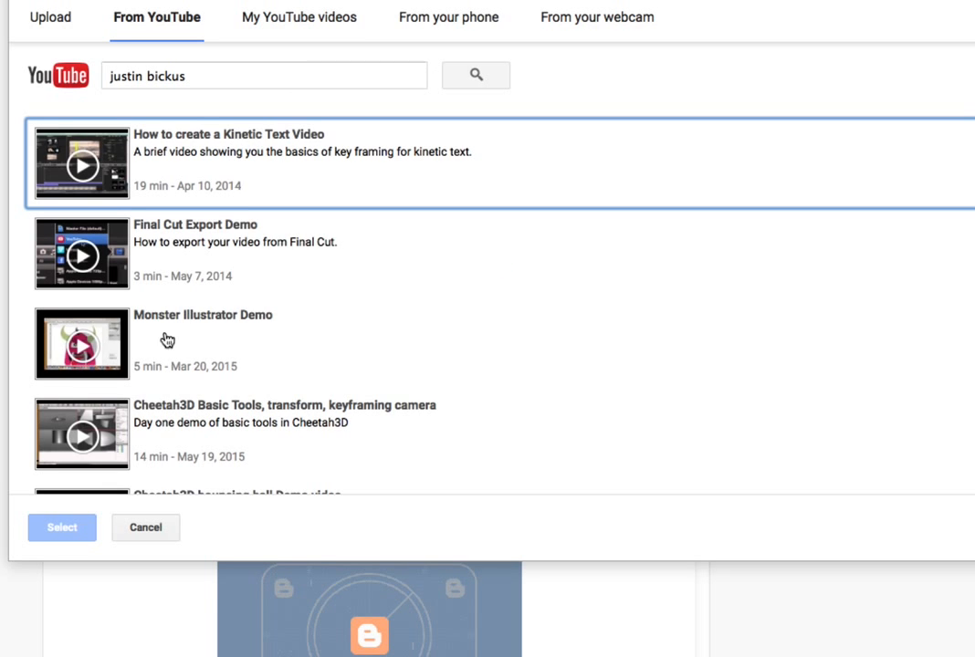
Insert the YouTube video "Move Tool, Gradient Tool, additional layers" from the search results into the post.
scroll(256, 363, "down", 5)
scroll(256, 330, "down", 6)
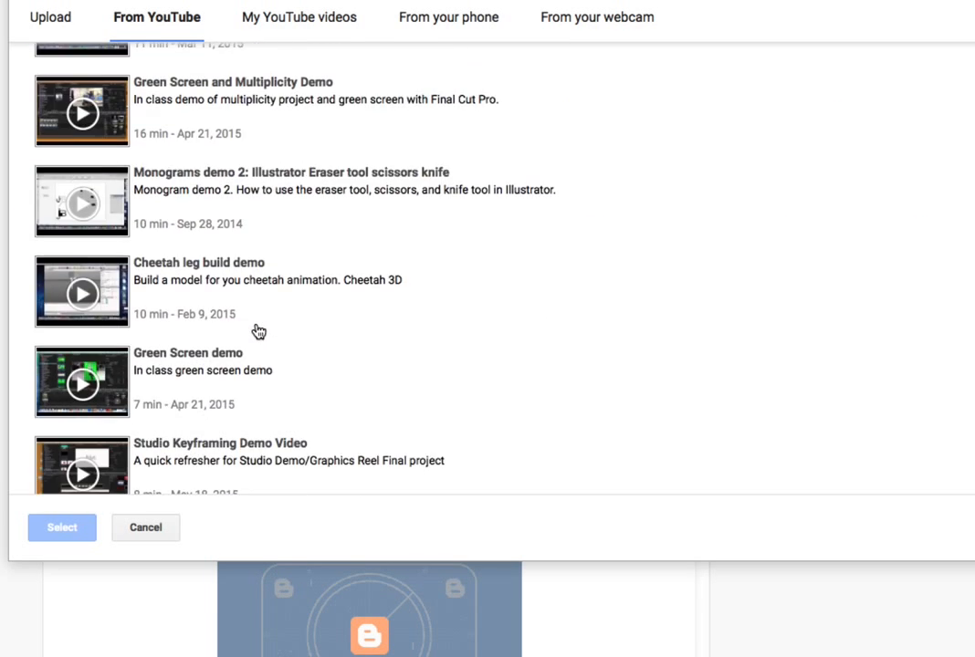
scroll(259, 331, "down", 4)
scroll(259, 332, "down", 7)
scroll(259, 332, "down", 8)
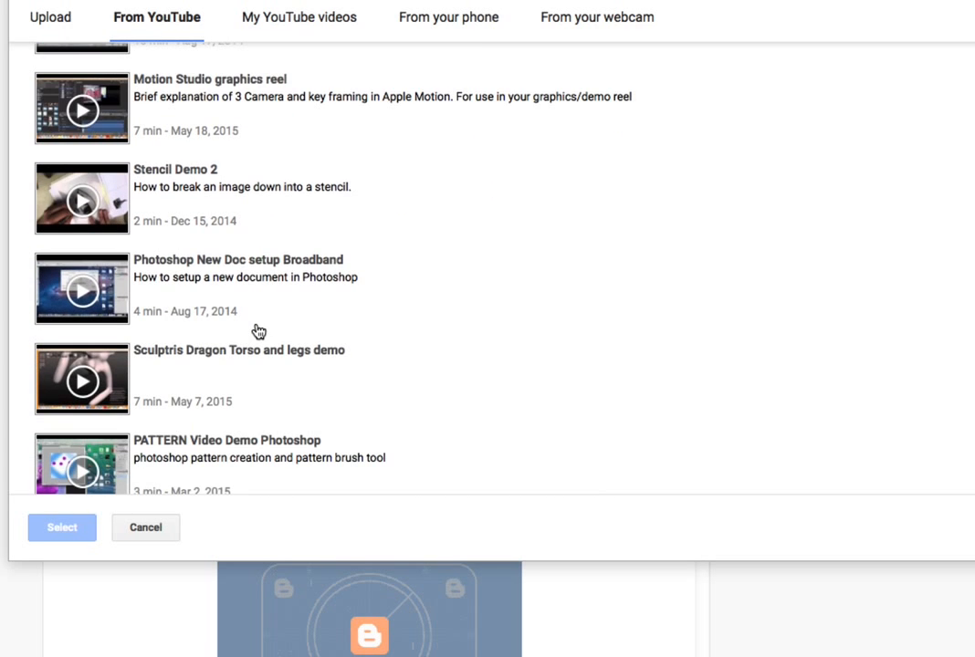
scroll(258, 331, "down", 5)
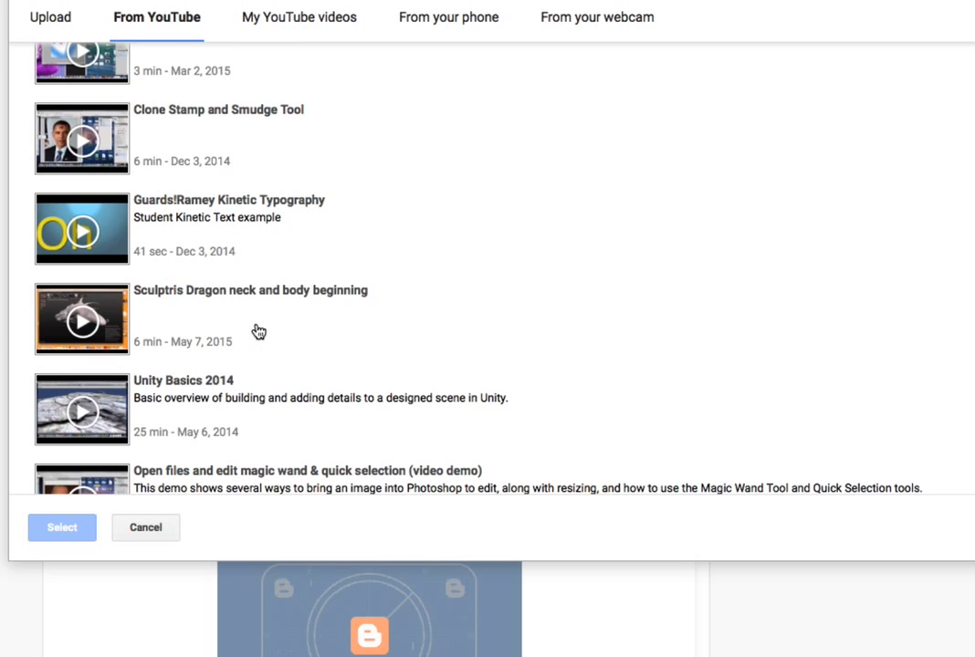
scroll(258, 332, "down", 8)
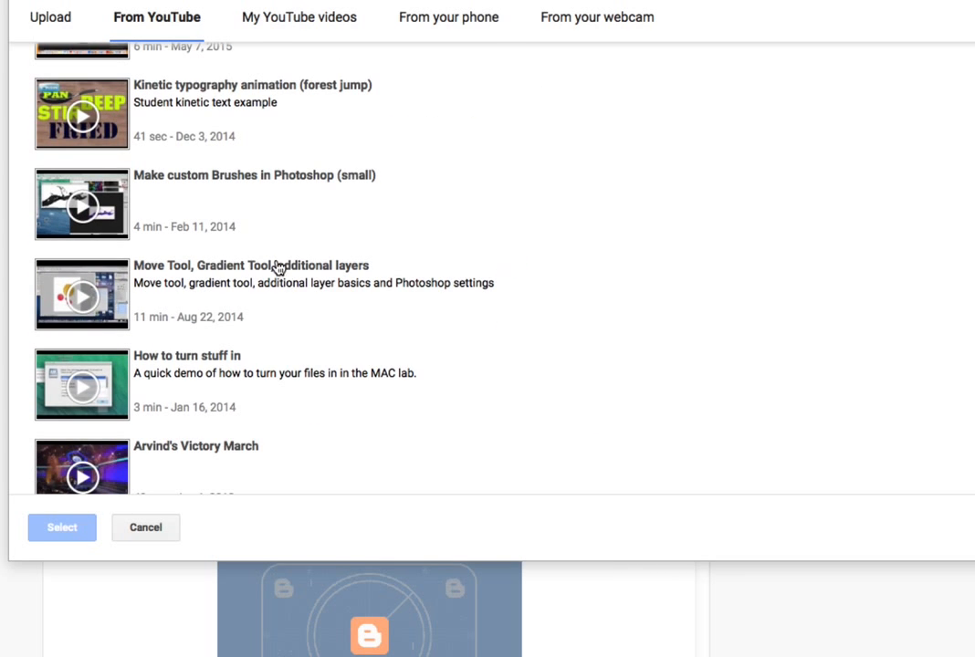
left_click(279, 266)
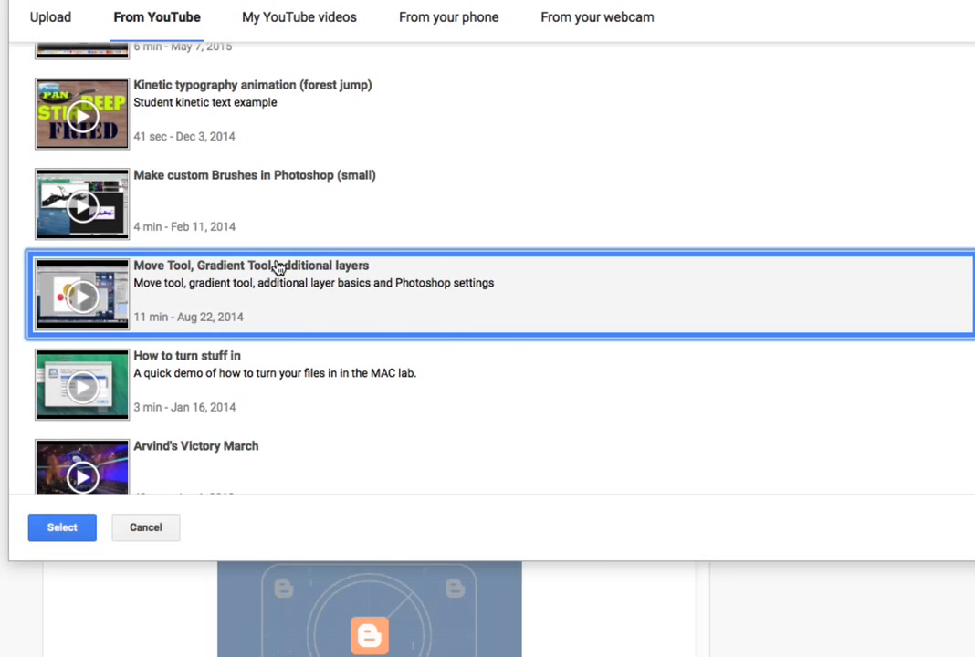
left_click(73, 534)
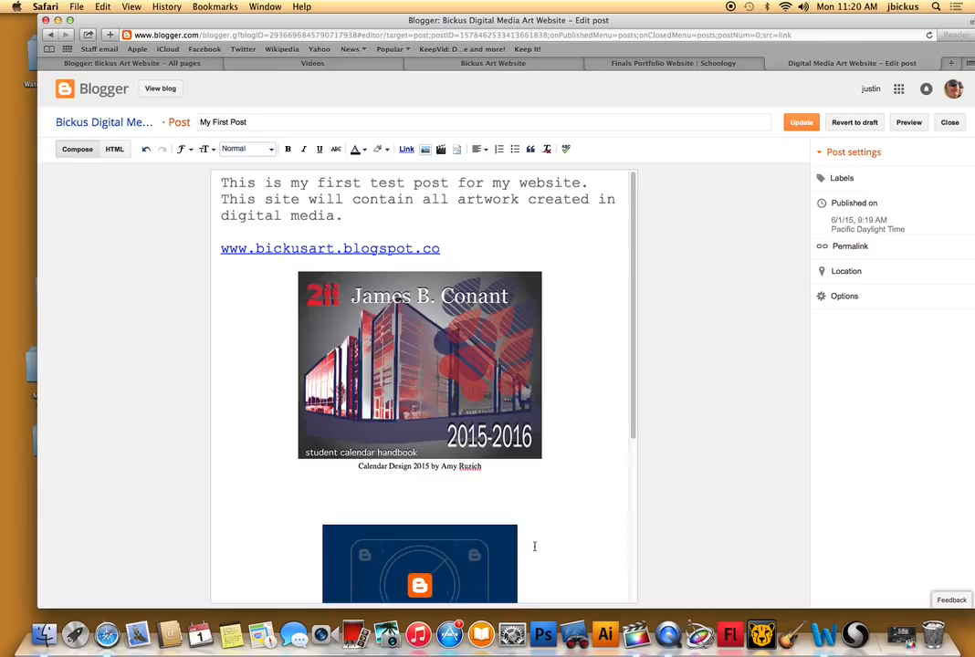
Delete the failed upload's placeholder and the extra blank line above the YouTube video, and update the published post.
scroll(549, 541, "down", 5)
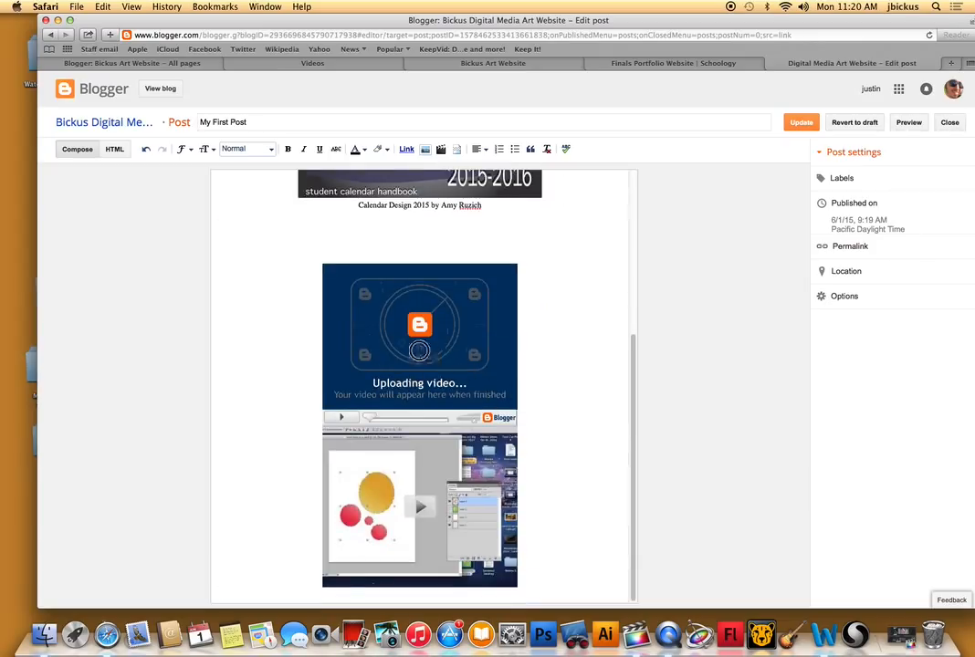
left_click(393, 344)
key("BackSpace")
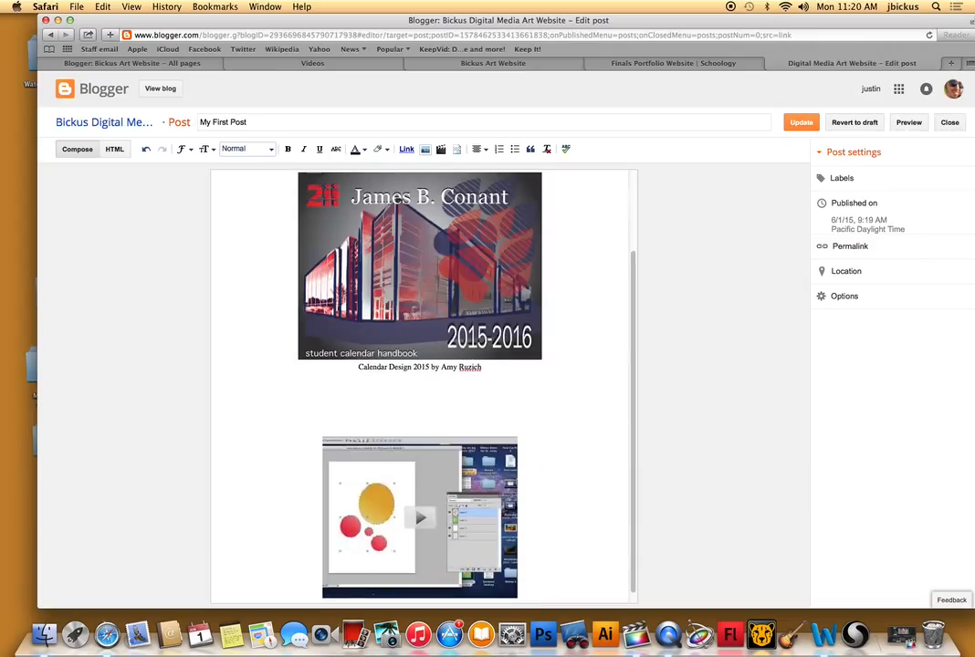
key("BackSpace")
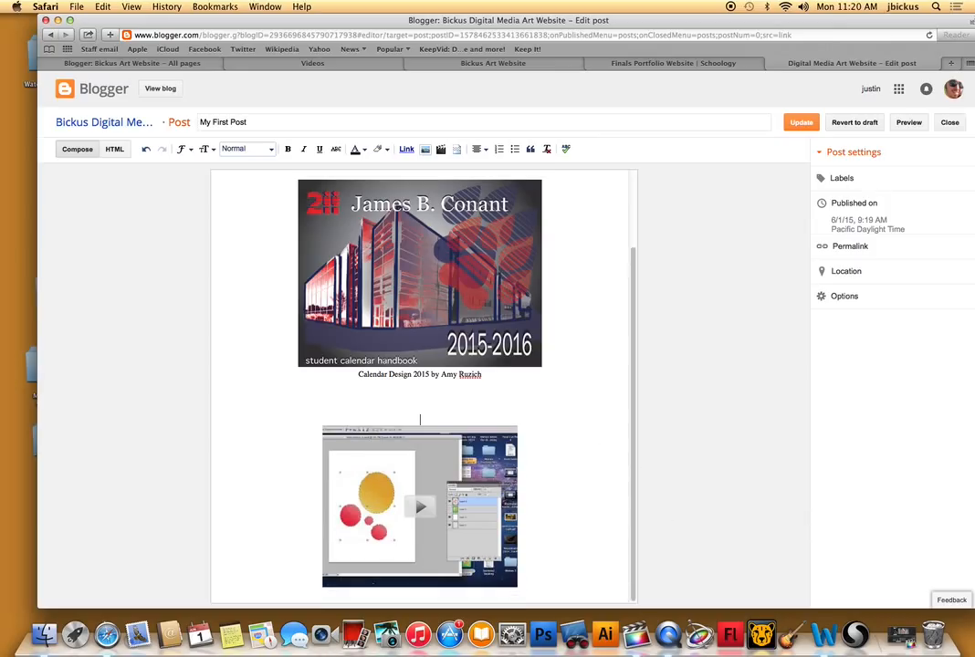
left_click(801, 122)
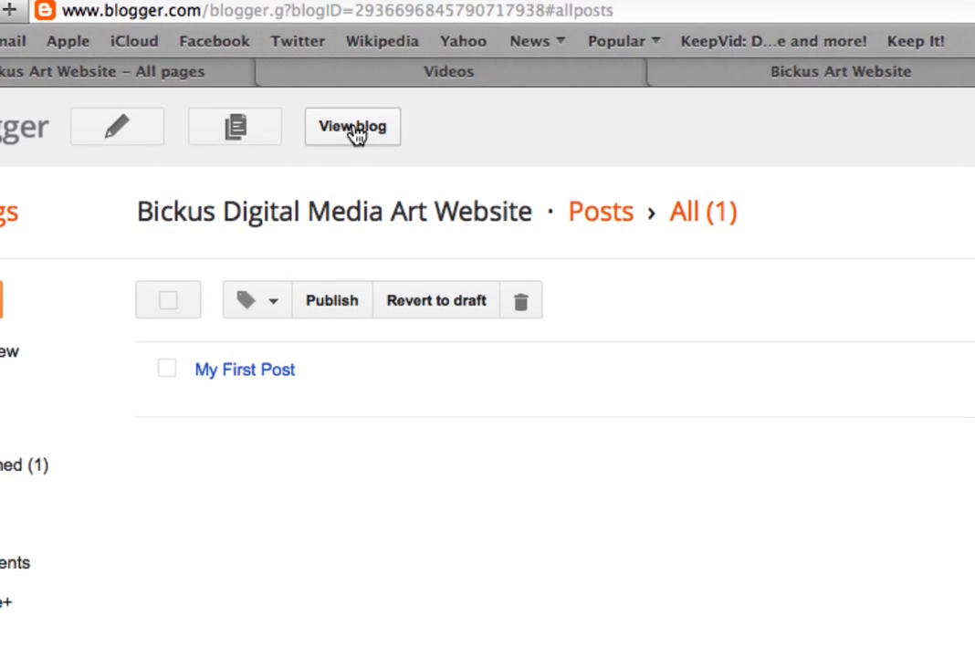
View the live blog, play the embedded YouTube video in the post and raise the sound volume.
left_click(355, 133)
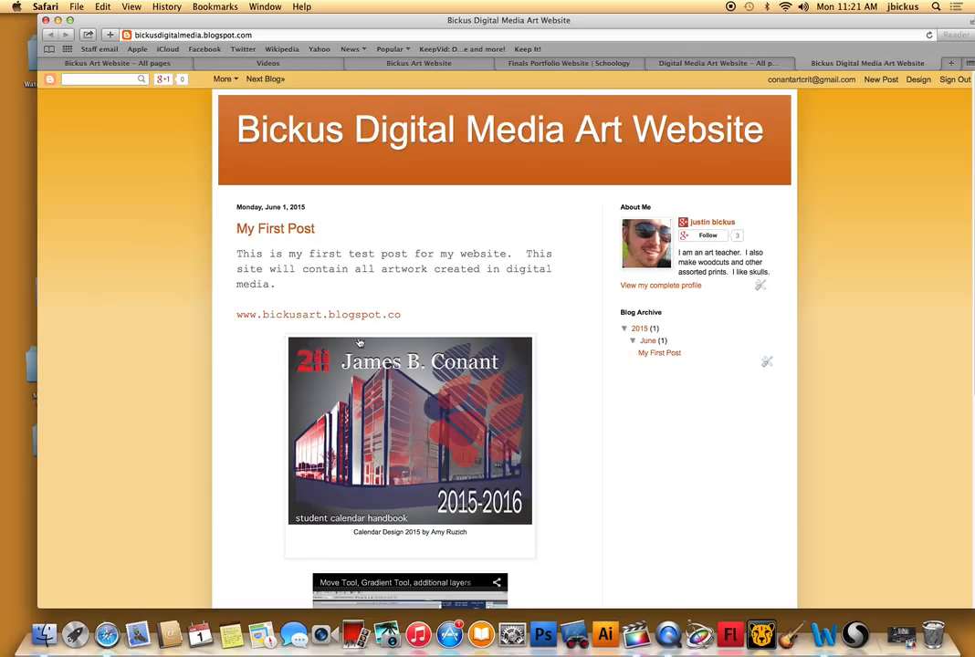
scroll(411, 310, "down", 5)
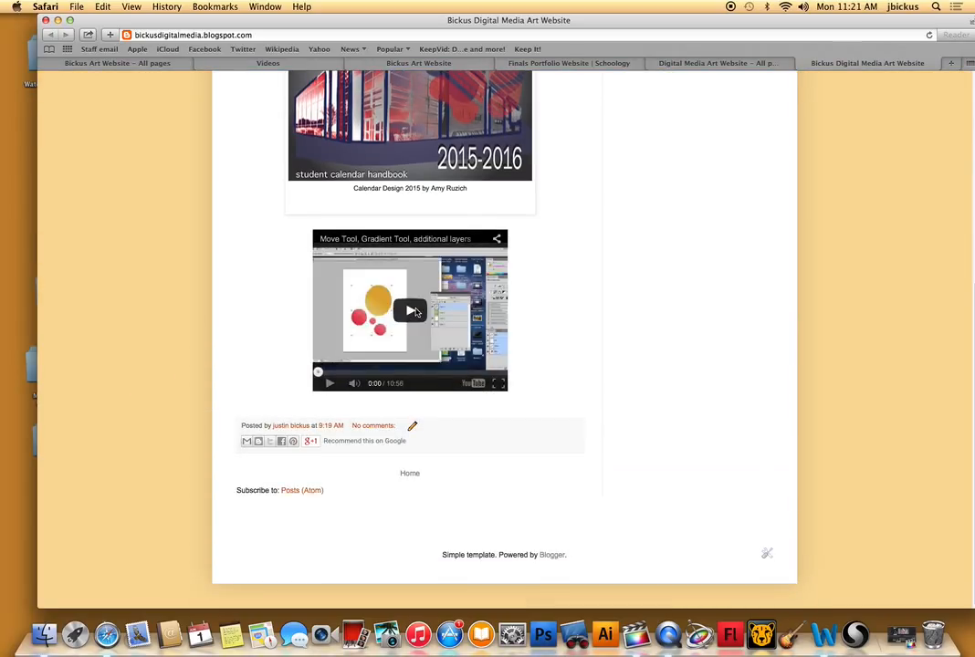
left_click(412, 310)
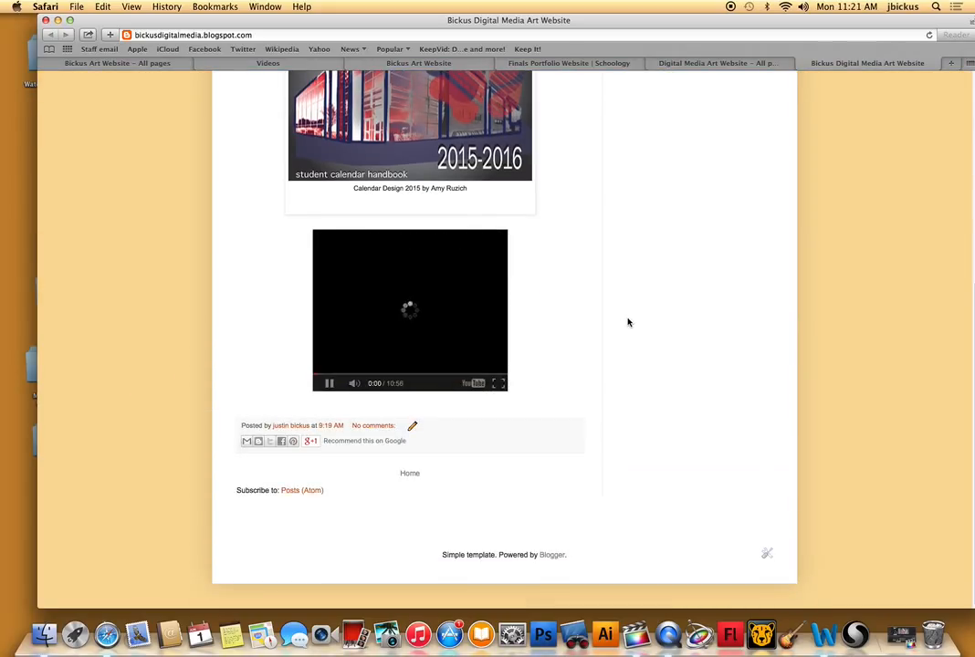
key("XF86AudioRaiseVolume")
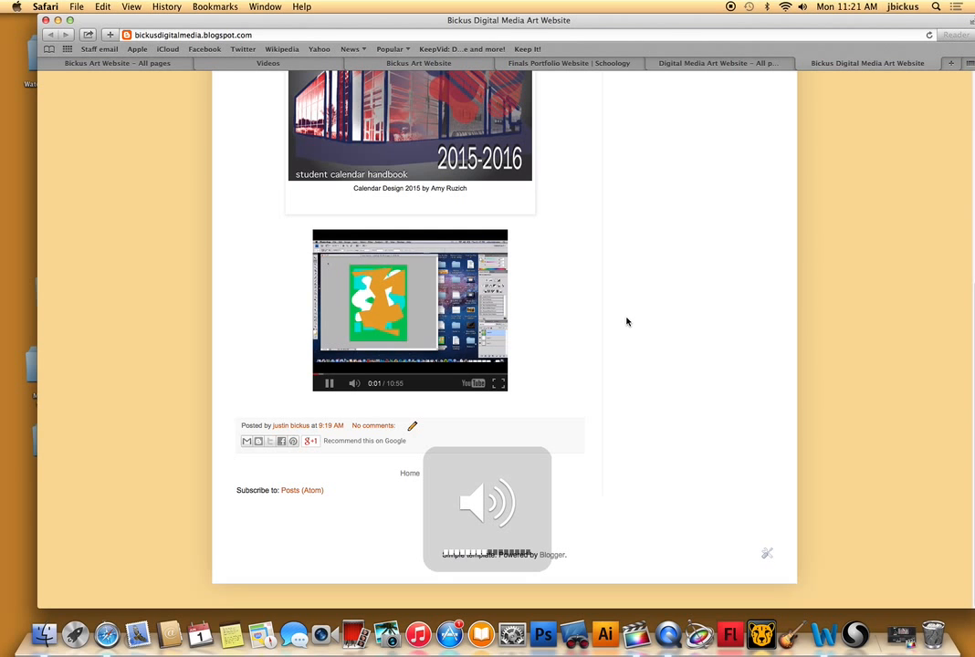
Pause the embedded video and view the post's calendar image enlarged before closing the live blog.
left_click(327, 384)
scroll(602, 281, "up", 5)
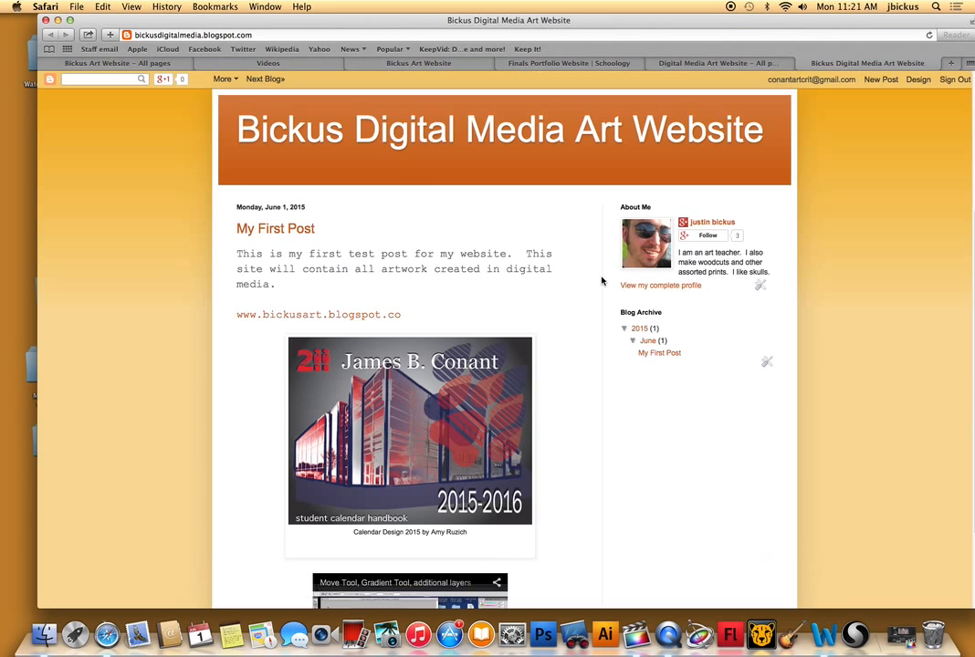
left_click(459, 426)
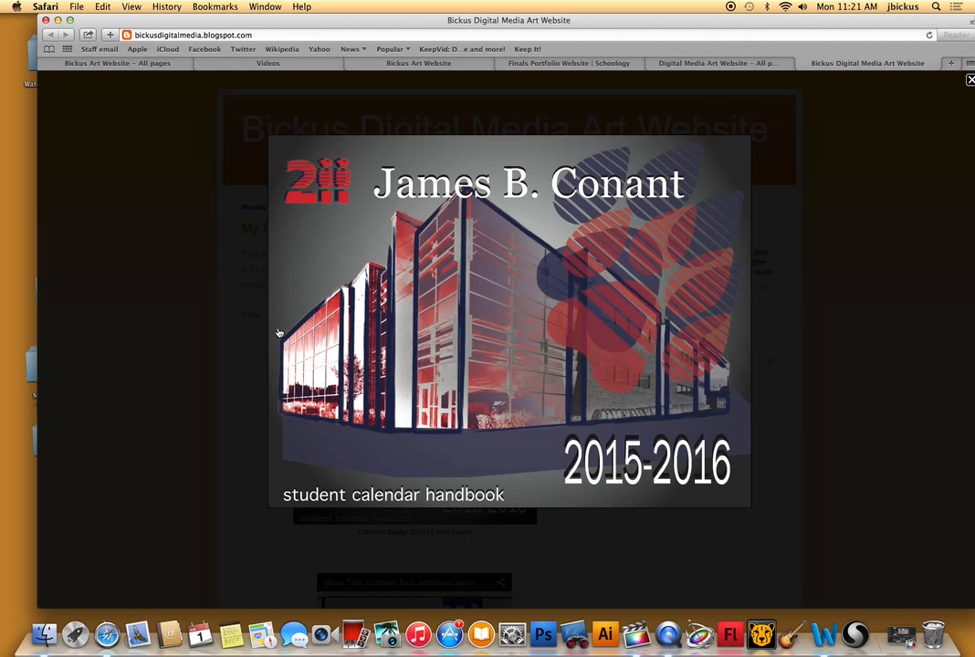
left_click(182, 322)
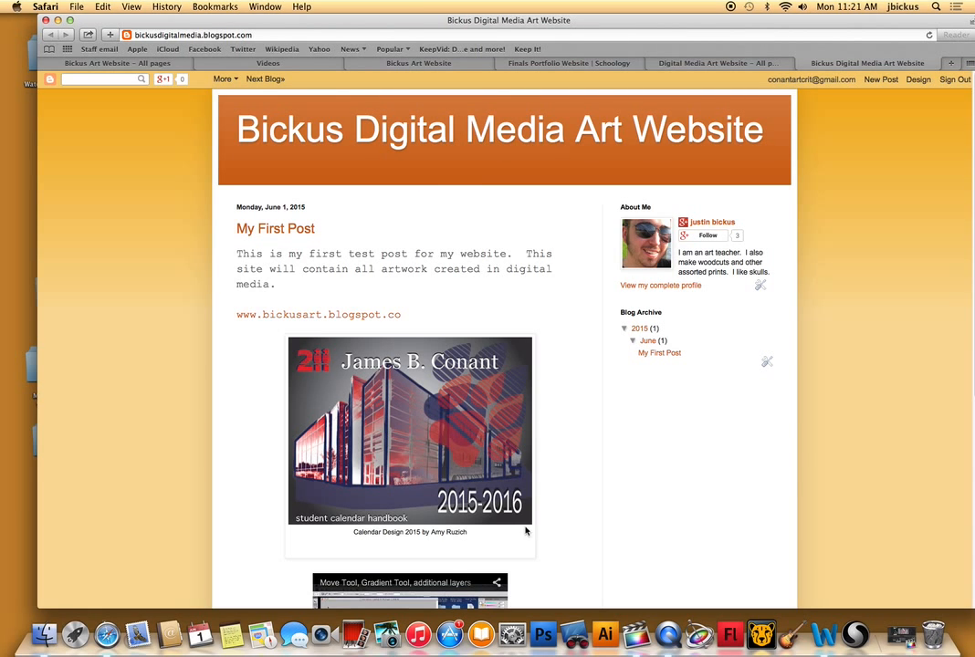
left_click(804, 62)
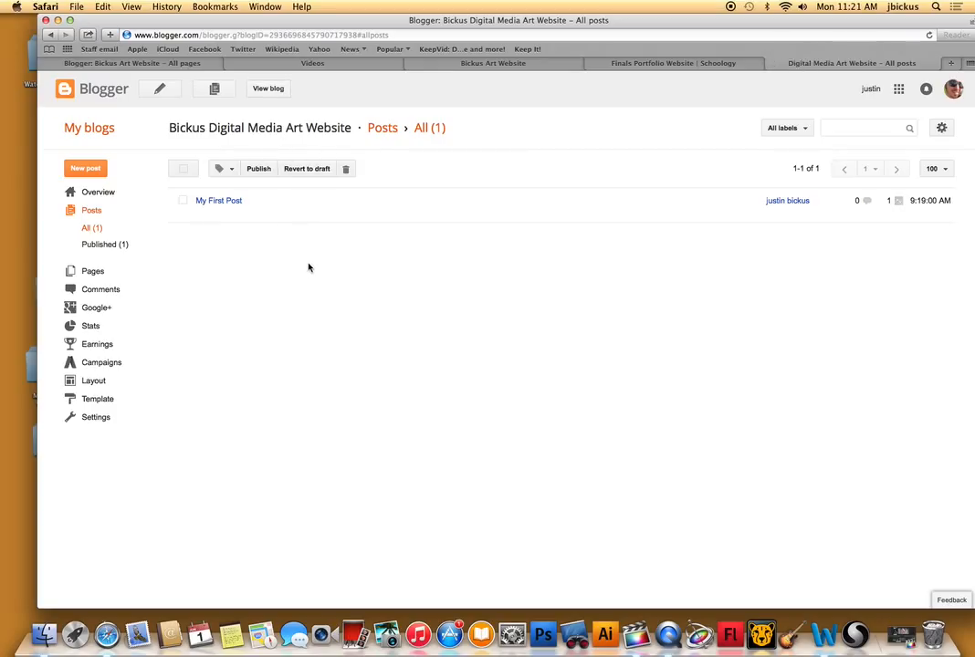
Create a new page for the blog and title it "++++Demo Videos++++".
left_click(78, 273)
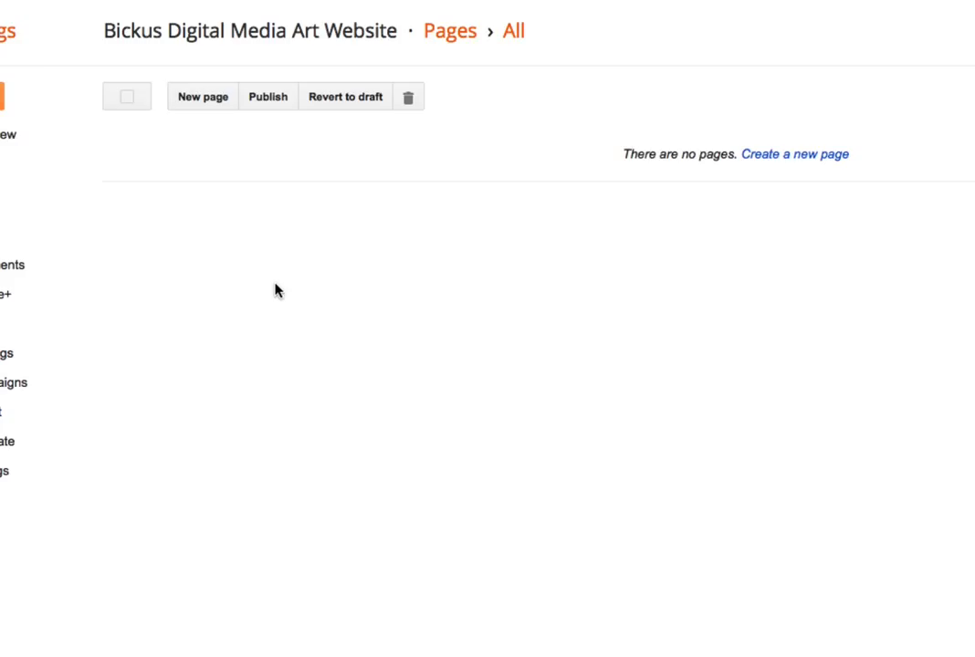
left_click(207, 99)
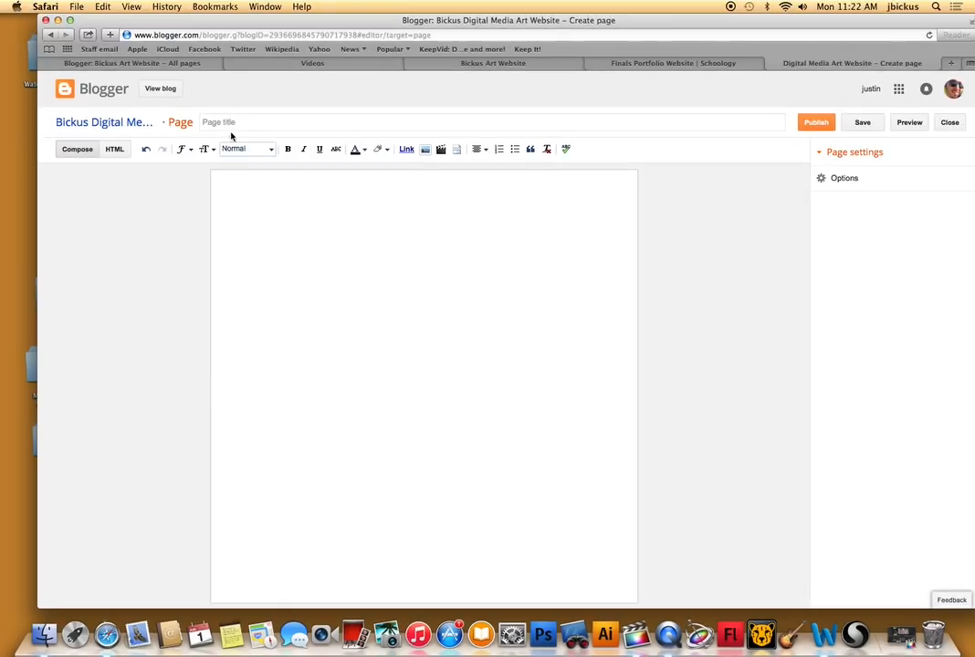
left_click(224, 92)
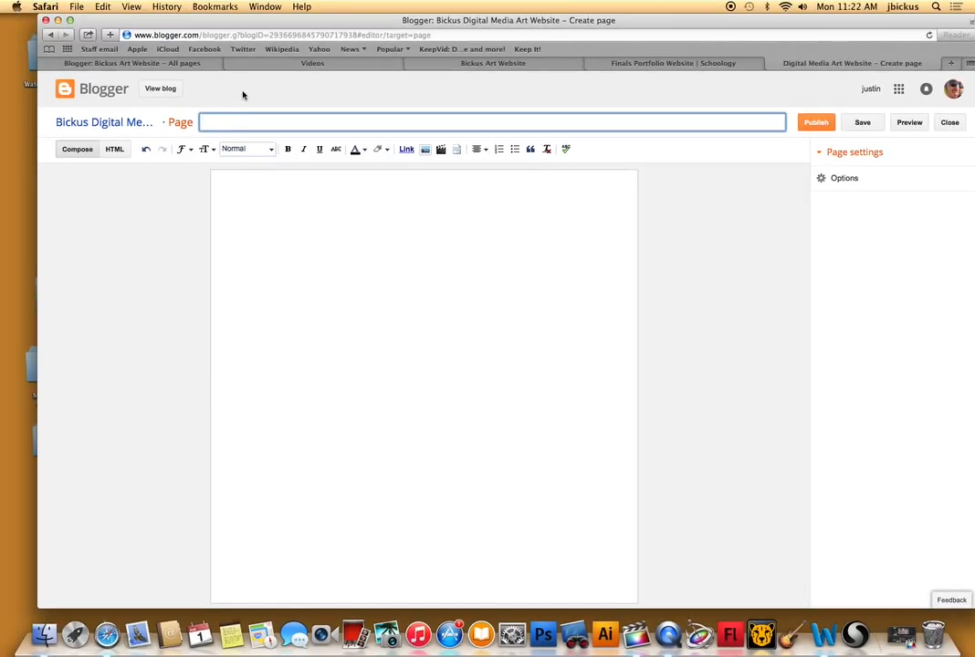
type("++++Demo Videos++++++")
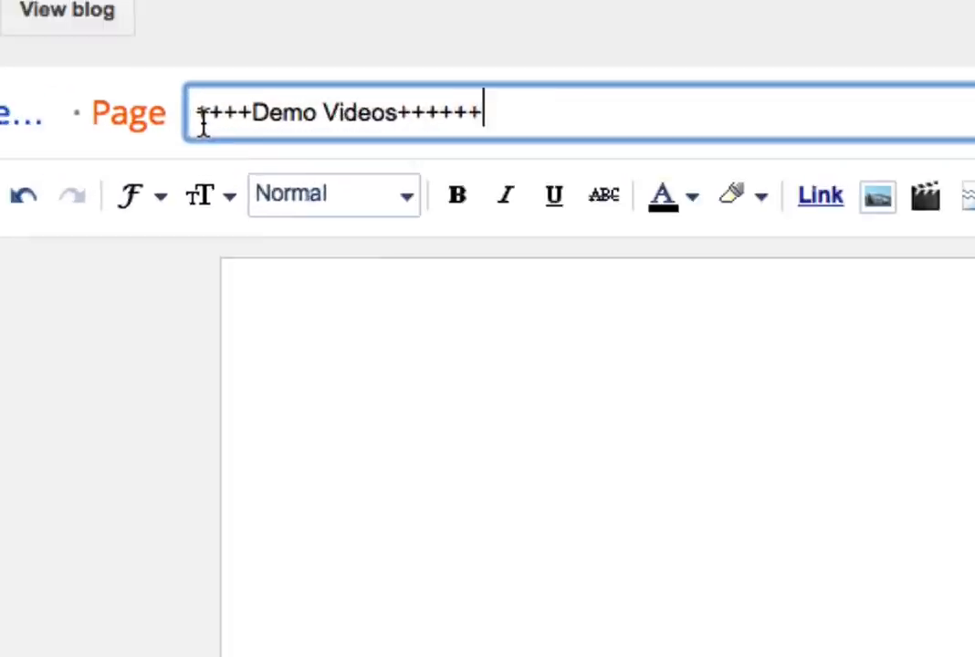
key("BackSpace")
key("BackSpace")
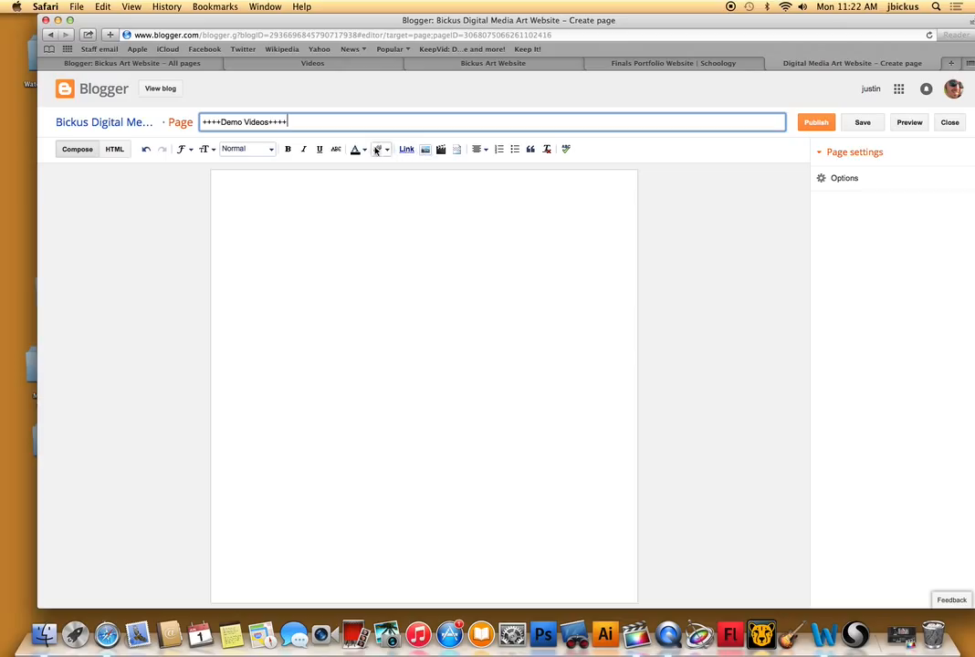
Insert the YouTube video "Dragon head beginning demo" from the search results into the page.
left_click(440, 150)
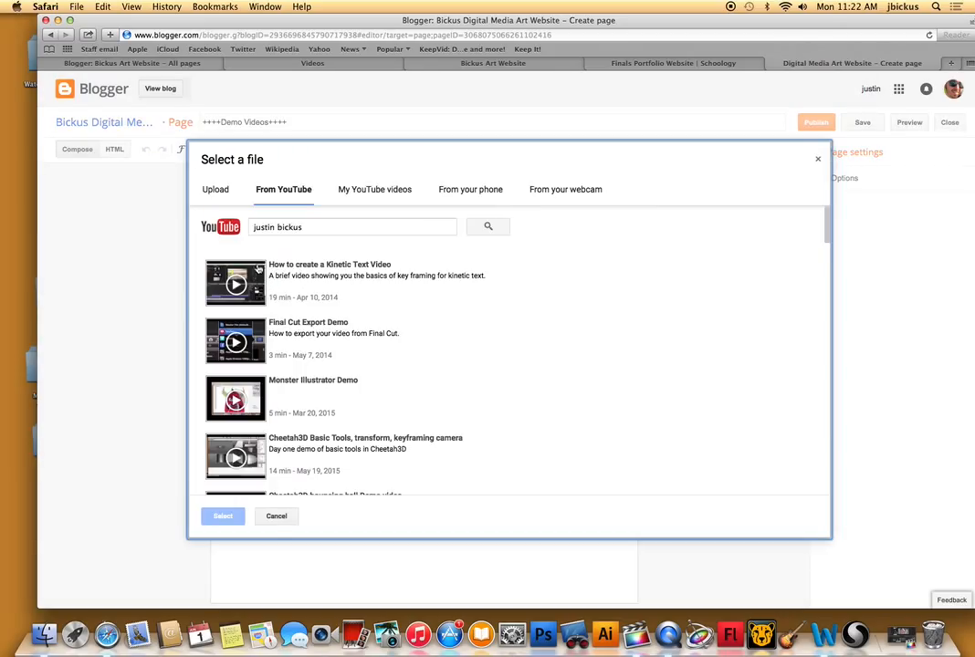
scroll(343, 308, "down", 10)
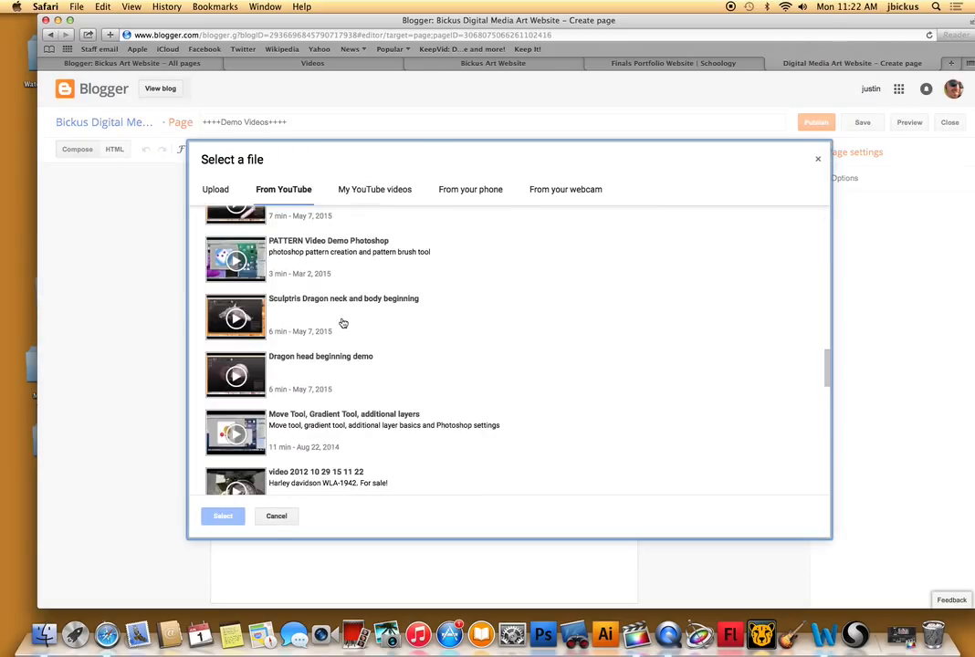
scroll(329, 325, "down", 3)
scroll(344, 323, "up", 3)
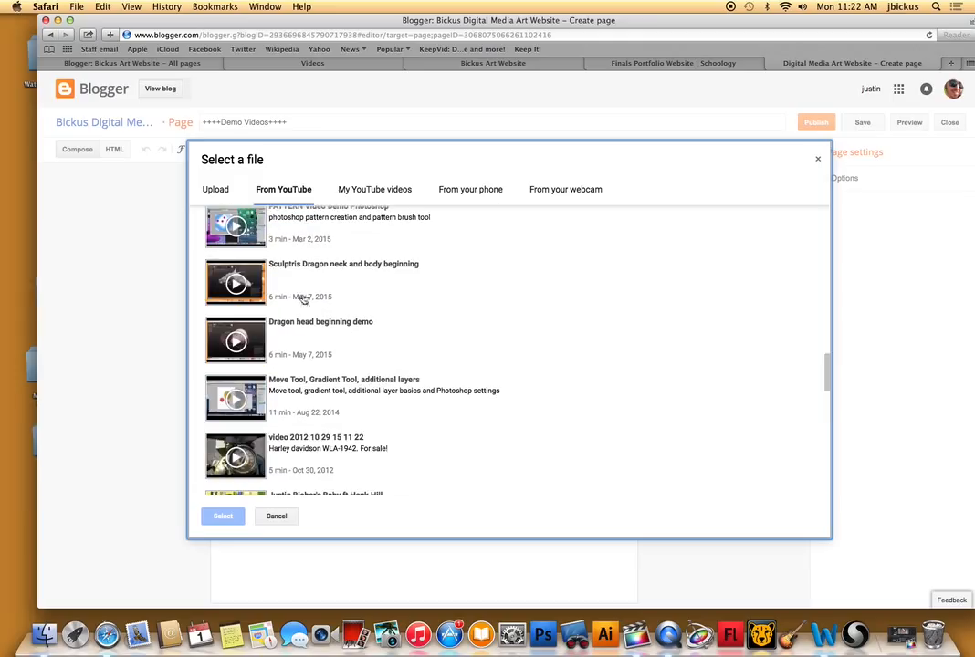
left_click(387, 283)
left_click(349, 329)
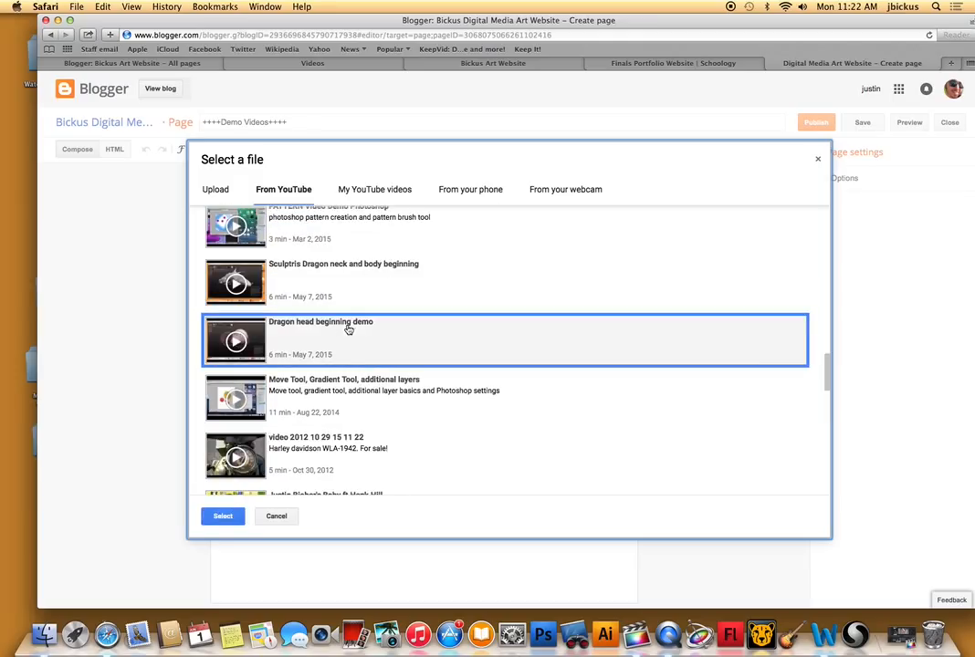
left_click(222, 516)
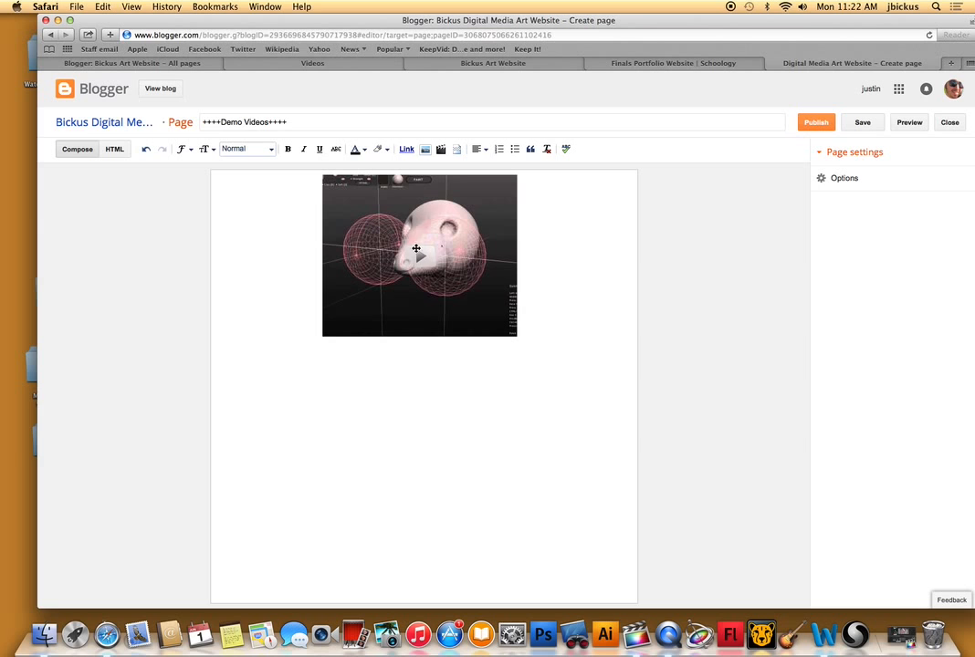
Insert the YouTube video "Sculptris Dragon Horns Demo" below the first video on the page.
left_click(440, 149)
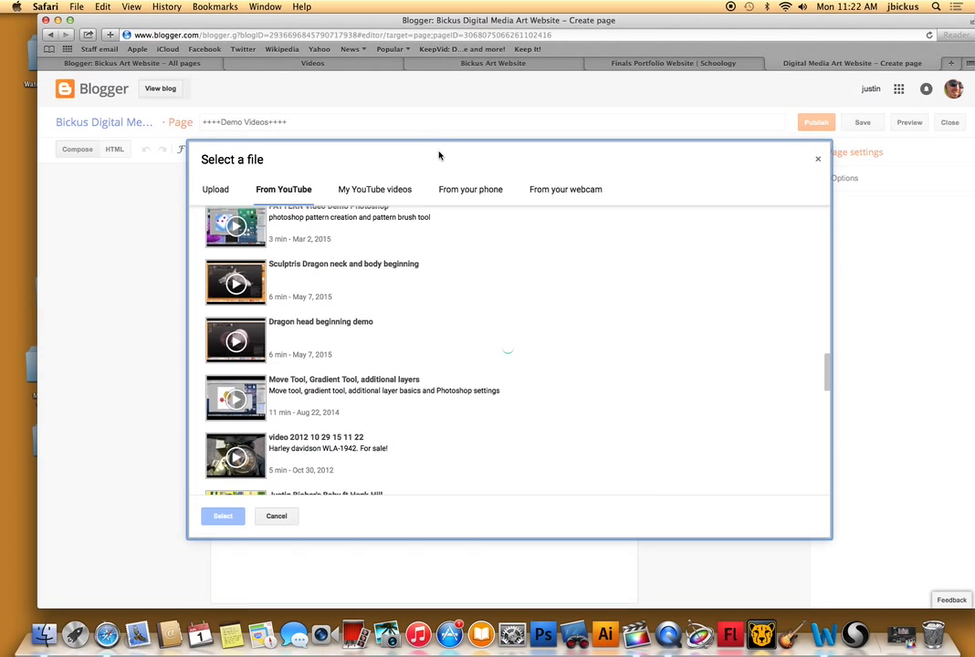
scroll(272, 415, "down", 10)
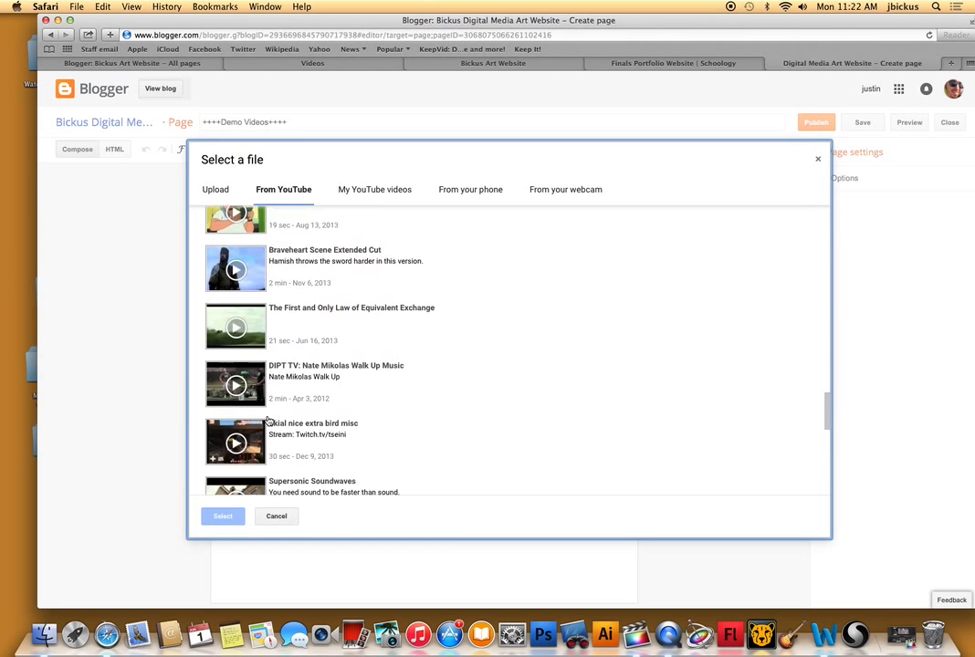
scroll(270, 419, "down", 3)
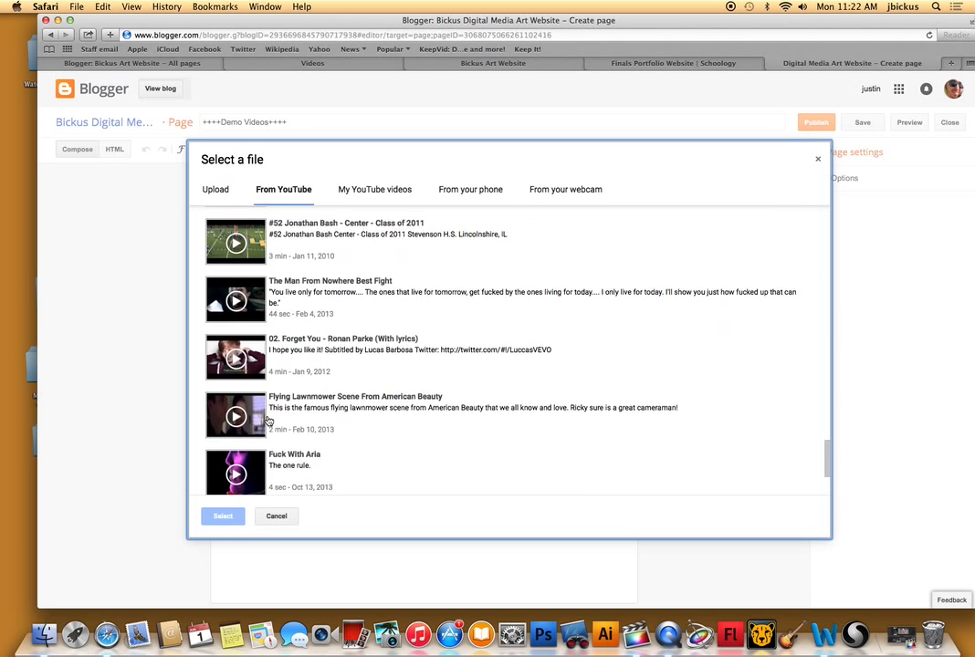
scroll(298, 342, "up", 4)
scroll(297, 329, "up", 12)
scroll(298, 331, "down", 6)
scroll(299, 330, "down", 1)
left_click(272, 334)
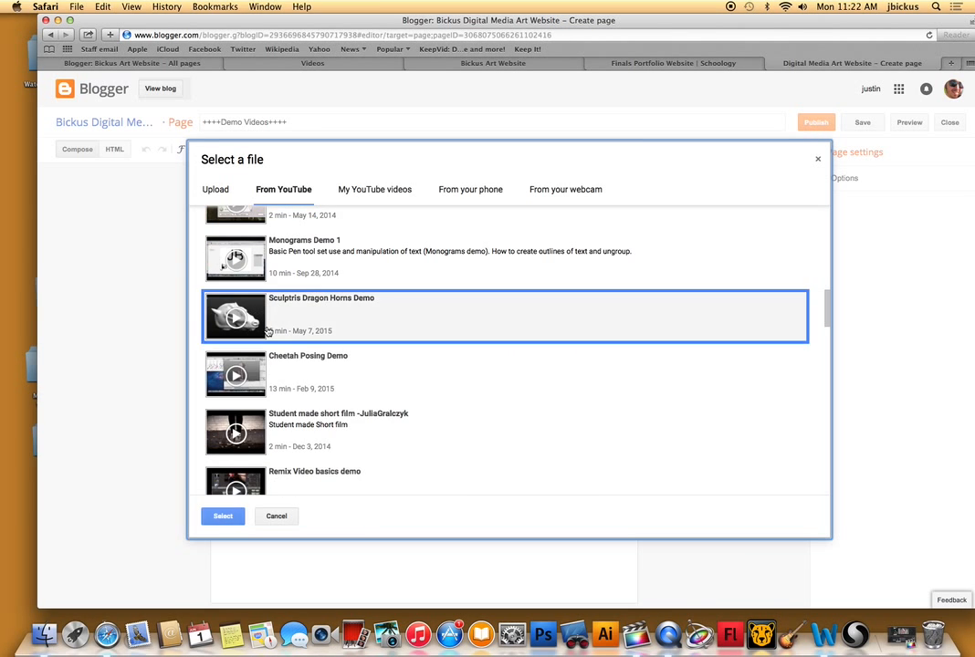
left_click(225, 517)
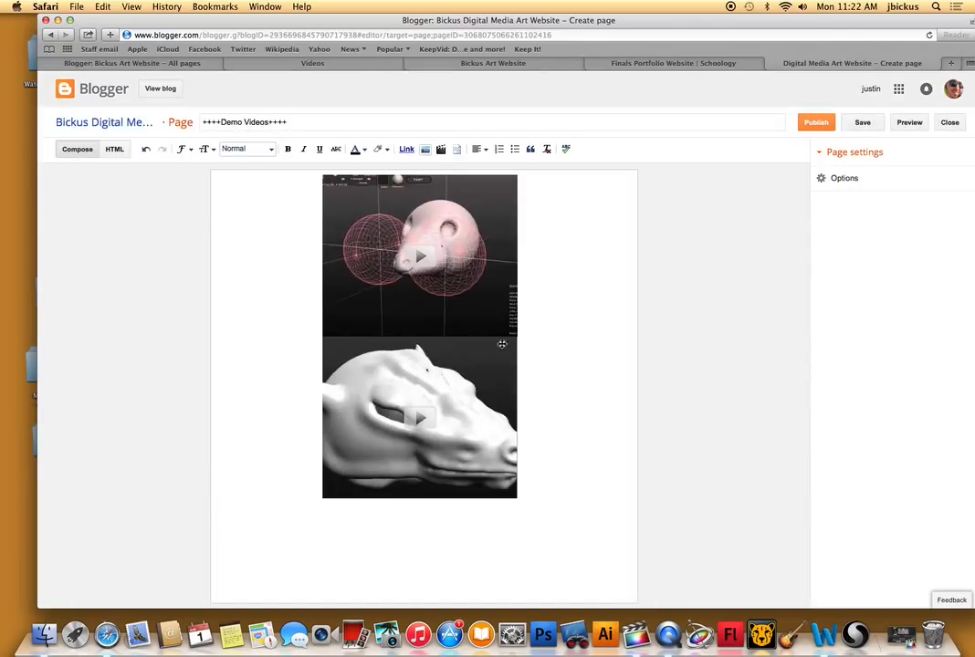
Add space between the two videos and write the heading "Dragon Head Sculpting Demo" above the second one.
left_click(418, 340)
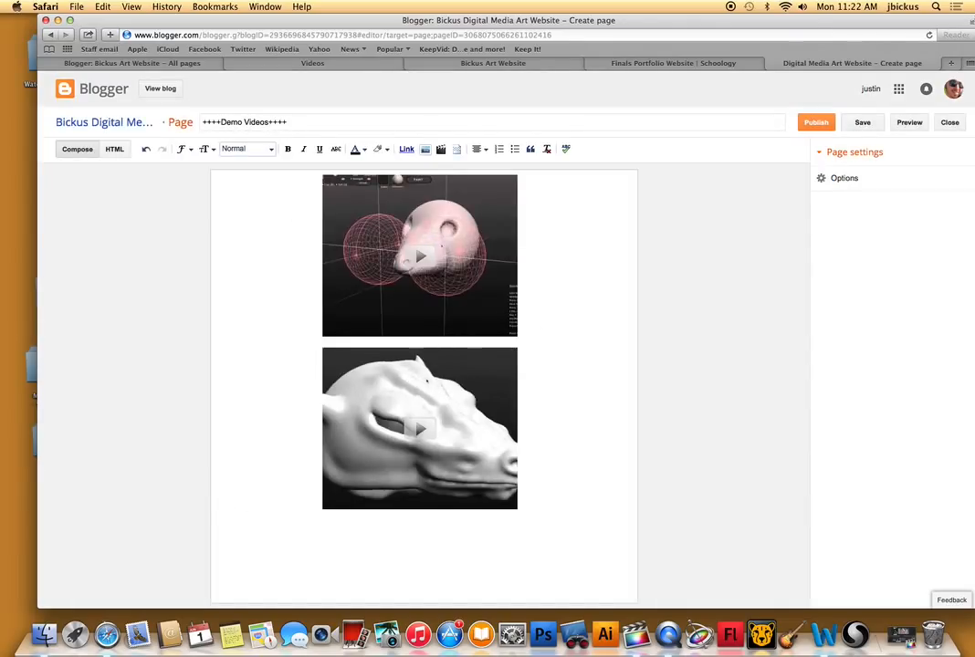
key("Return")
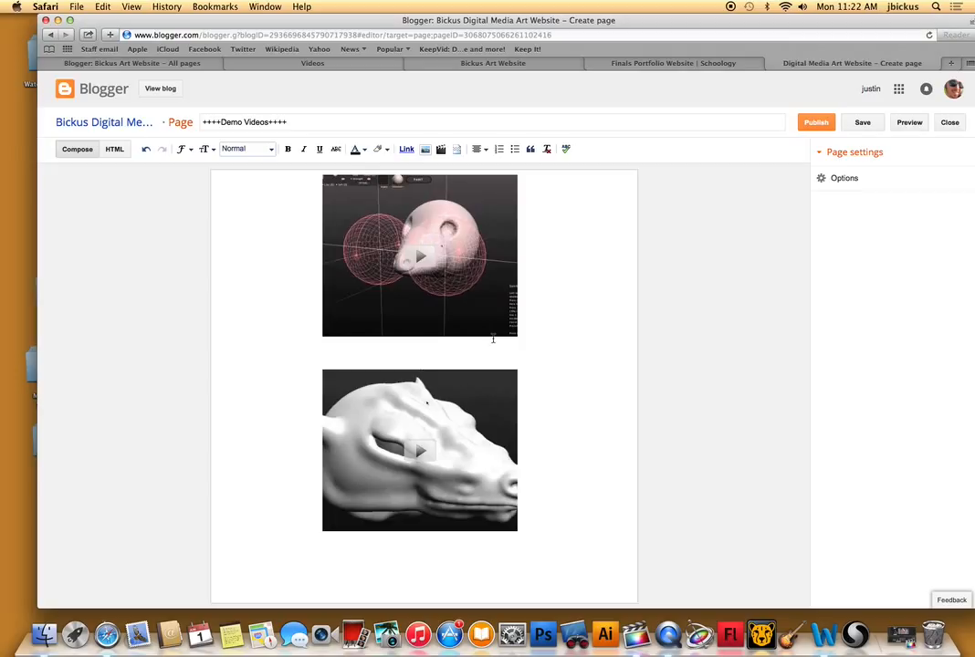
type("Dragon Head Sculpting Demo")
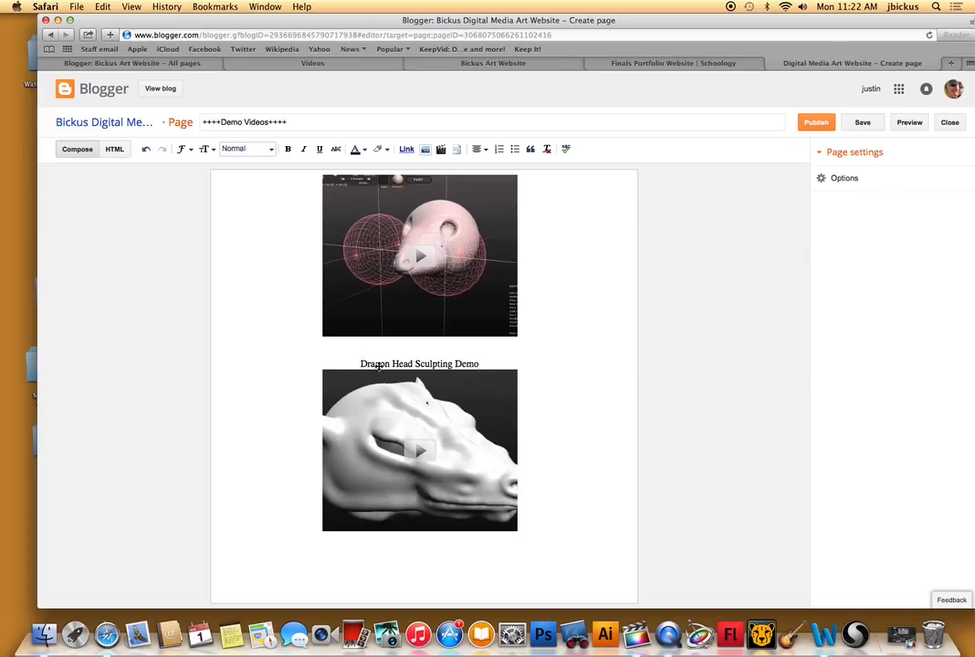
Format the heading "Dragon Head Sculpting Demo" in the Largest text size and bold.
left_click_drag(479, 363, 351, 364)
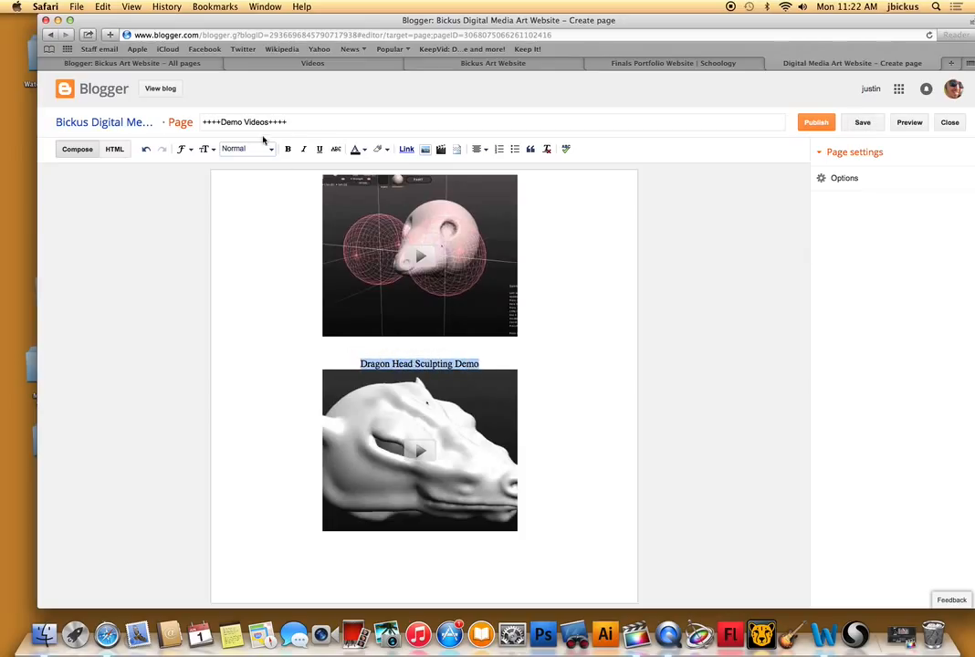
left_click(205, 149)
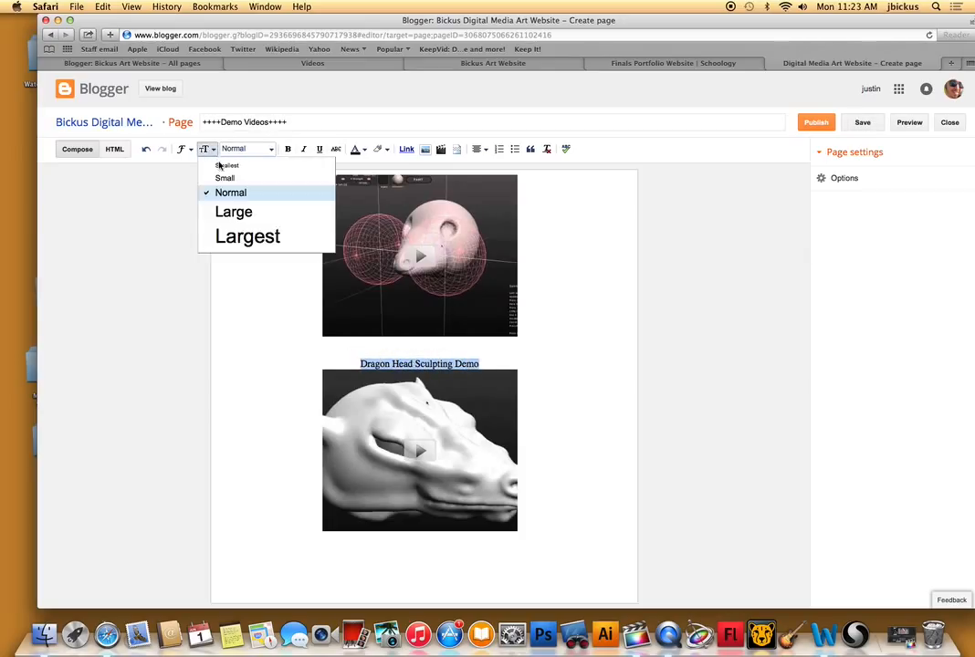
left_click(247, 235)
left_click(287, 148)
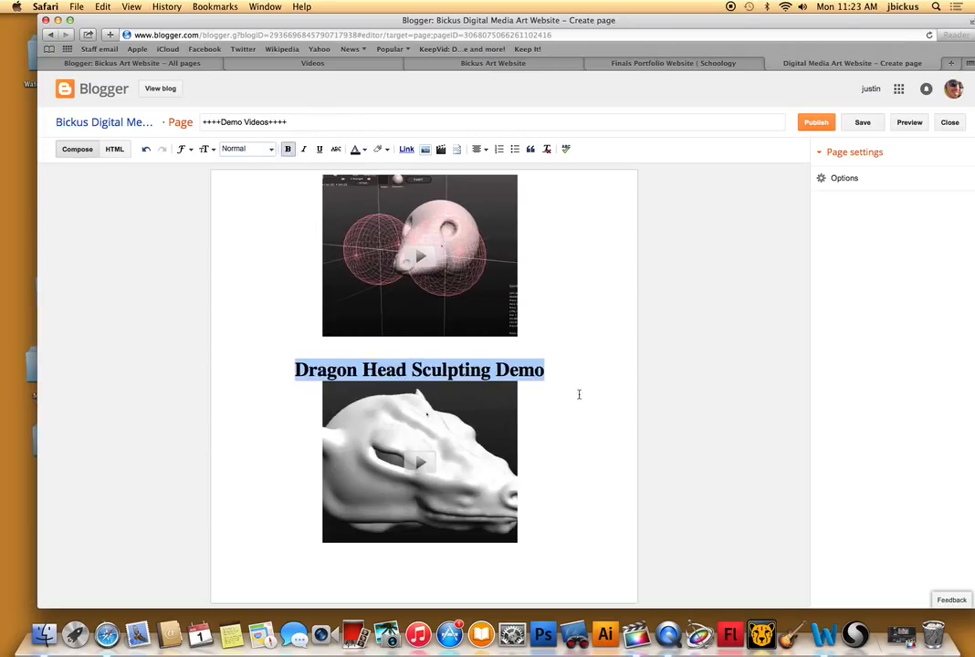
left_click(578, 395)
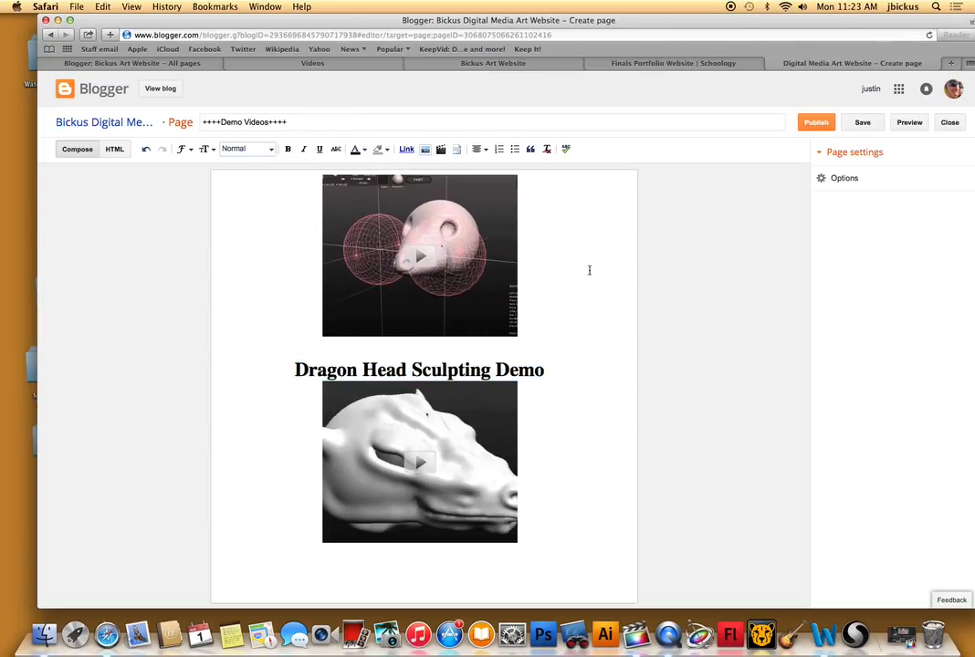
Add blank space above the first video and write the heading "Dragon Adding Eyes Demo" there.
left_click(314, 182)
key("Return")
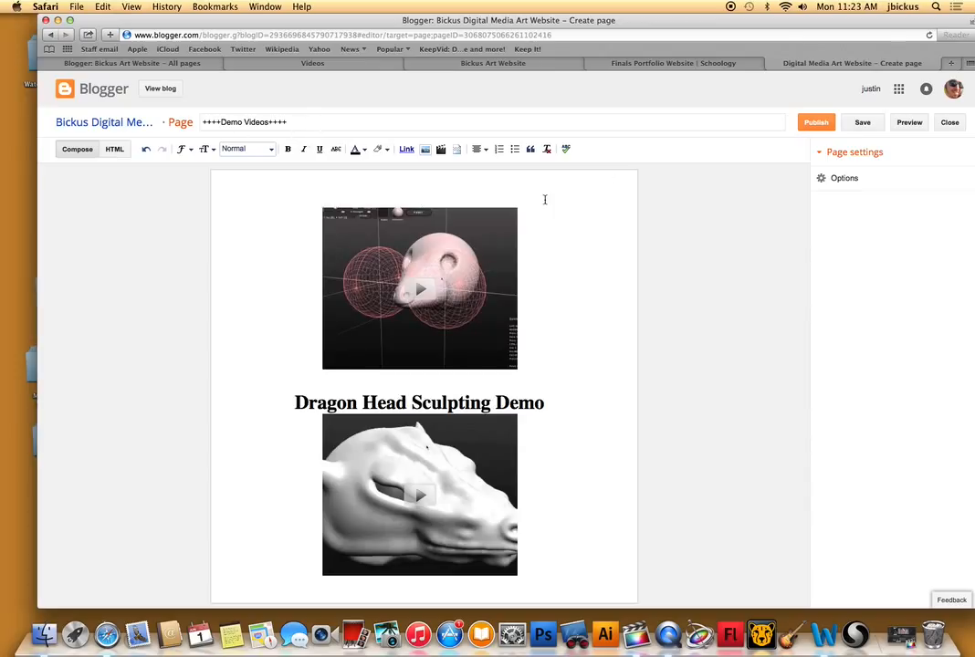
type("Dragon Adding Eyes Demo")
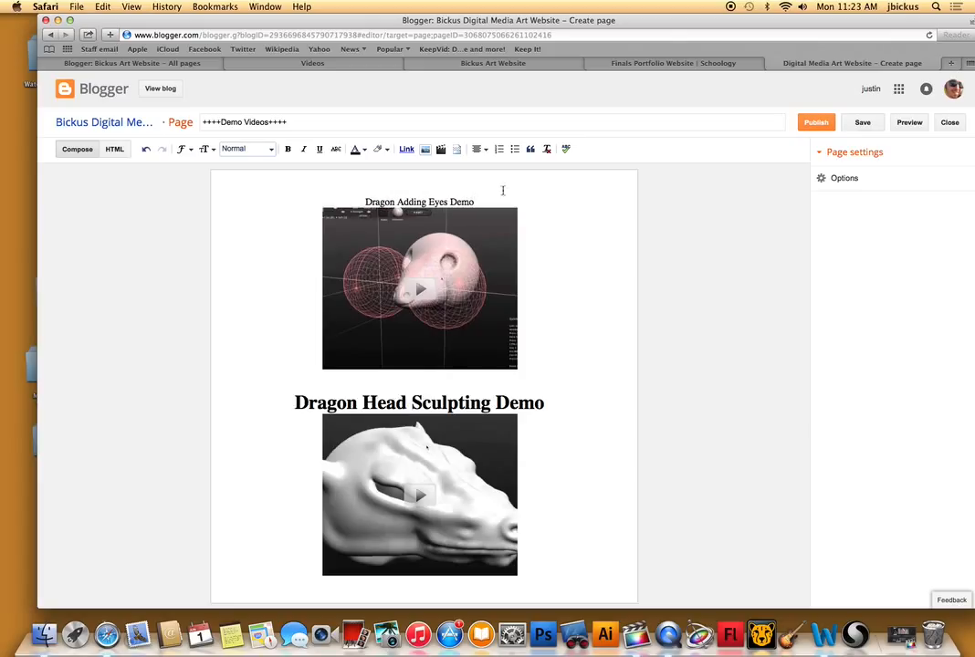
Format the heading "Dragon Adding Eyes Demo" in bold and the Largest text size, and publish the page.
left_click_drag(465, 200, 358, 201)
left_click(288, 149)
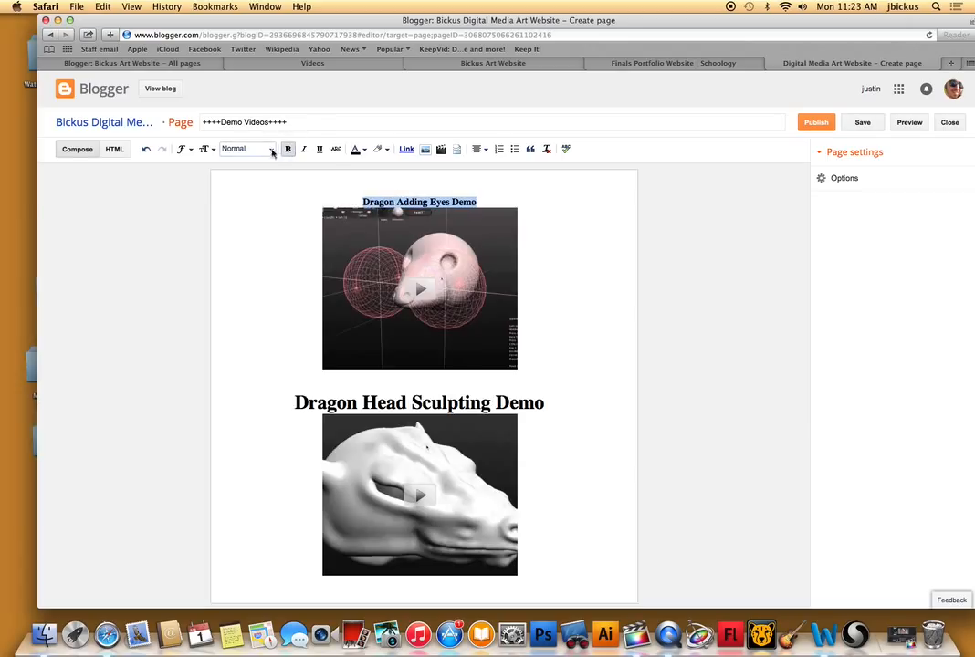
left_click(212, 149)
left_click(241, 236)
left_click(607, 298)
left_click(818, 124)
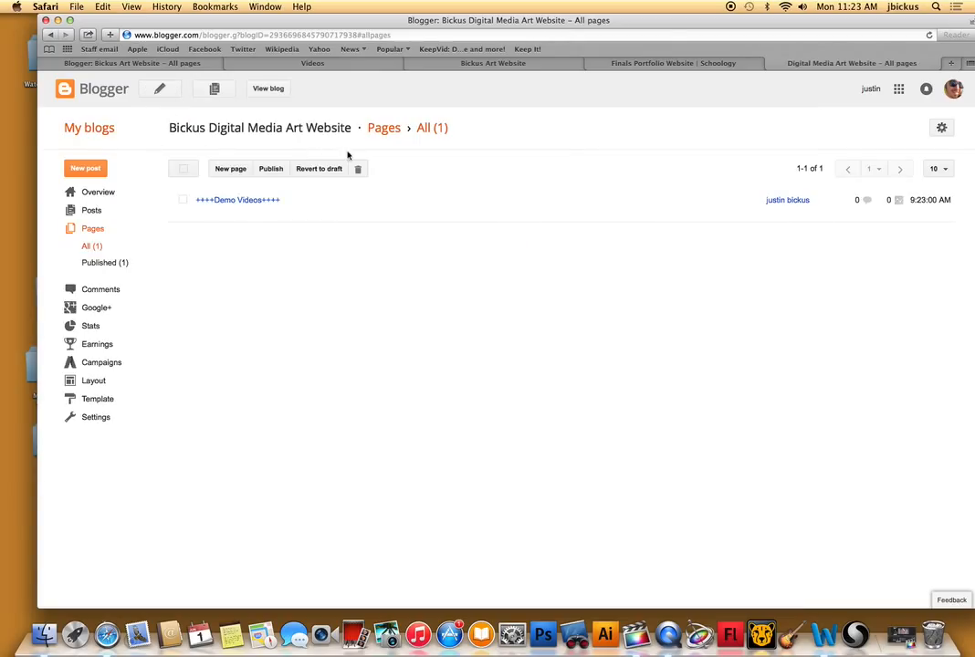
View the live blog and look through it for a link to the new demo videos page.
left_click(271, 90)
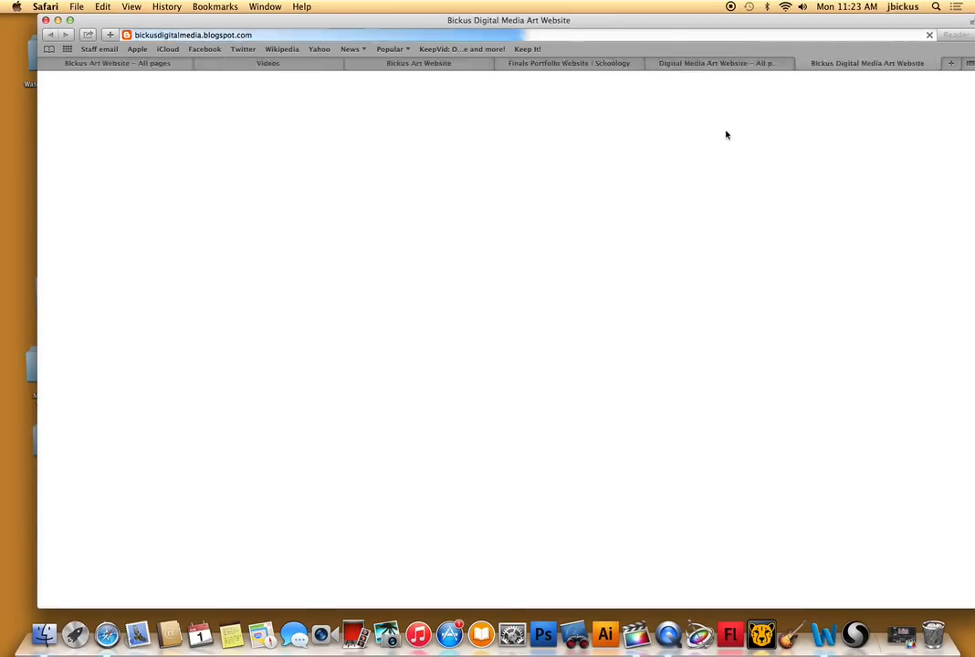
scroll(809, 345, "down", 3)
scroll(796, 345, "up", 3)
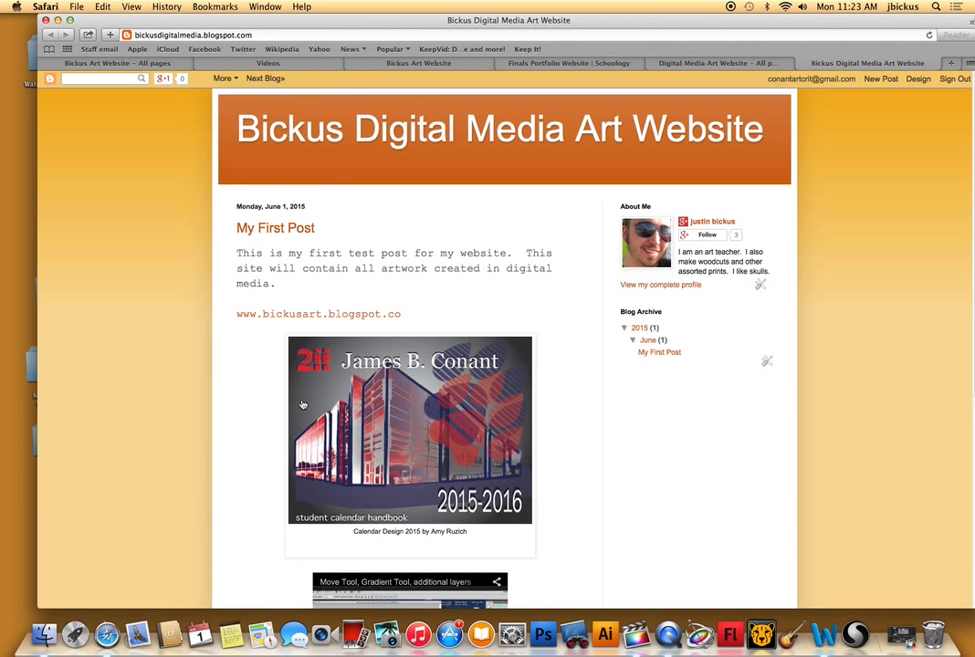
scroll(302, 405, "down", 5)
scroll(550, 387, "up", 5)
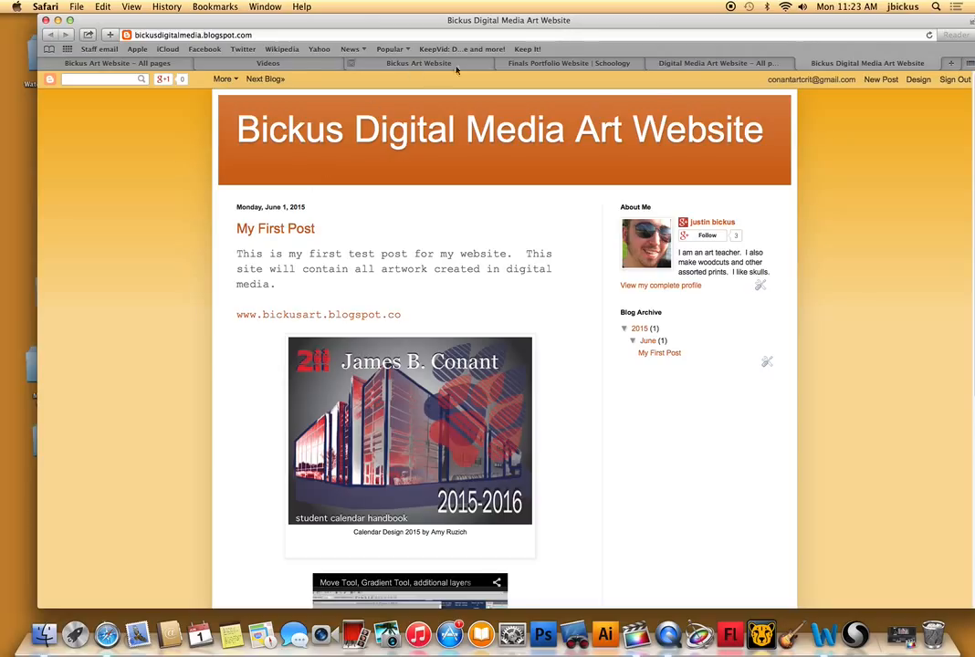
Return to the digital media blog's dashboard and open its layout settings.
left_click(692, 63)
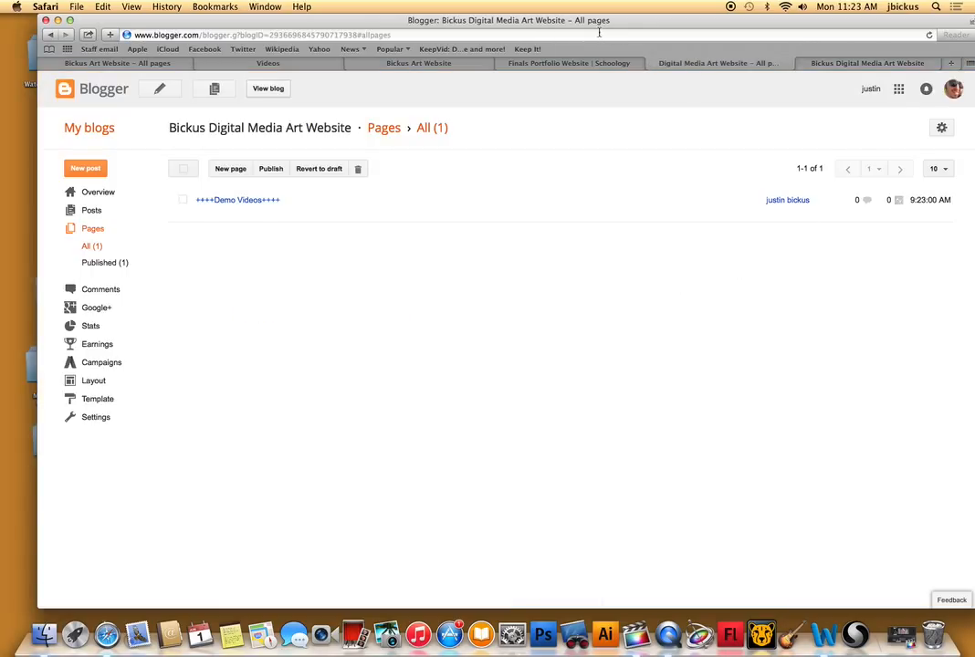
left_click(82, 380)
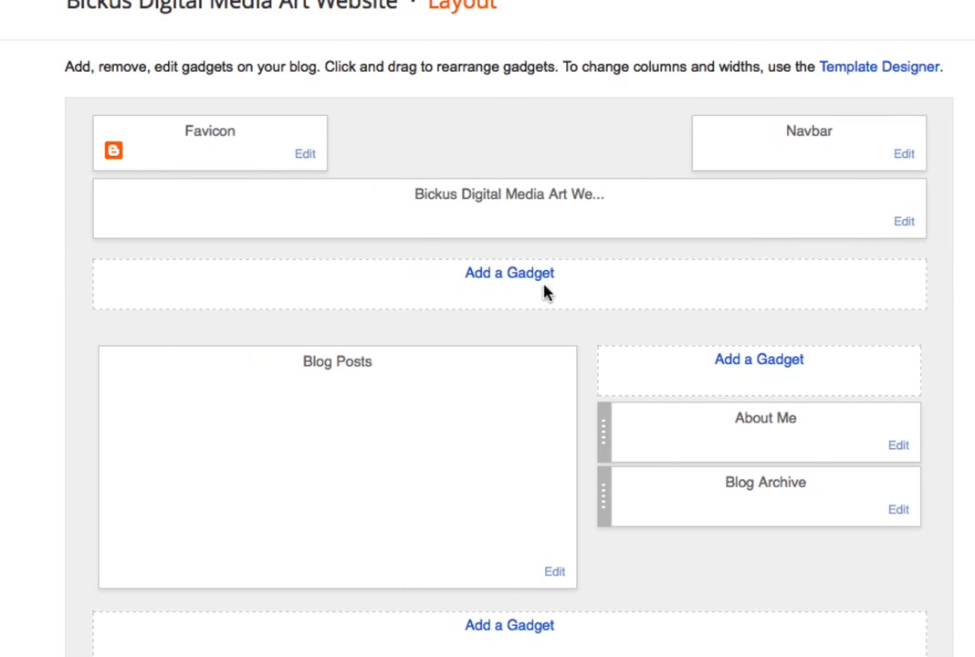
left_click(534, 274)
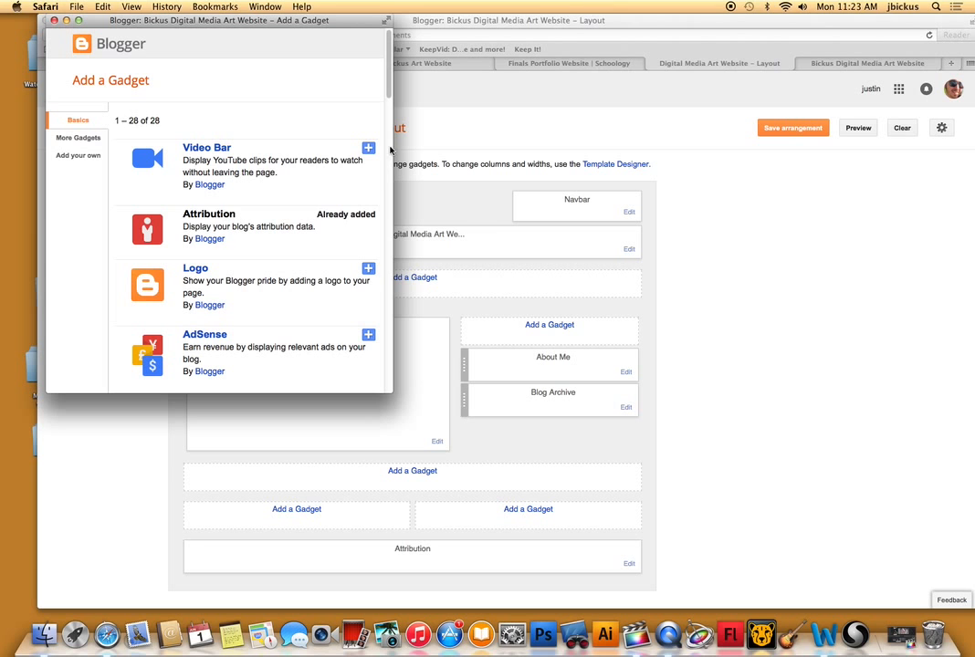
left_click_drag(390, 94, 400, 280)
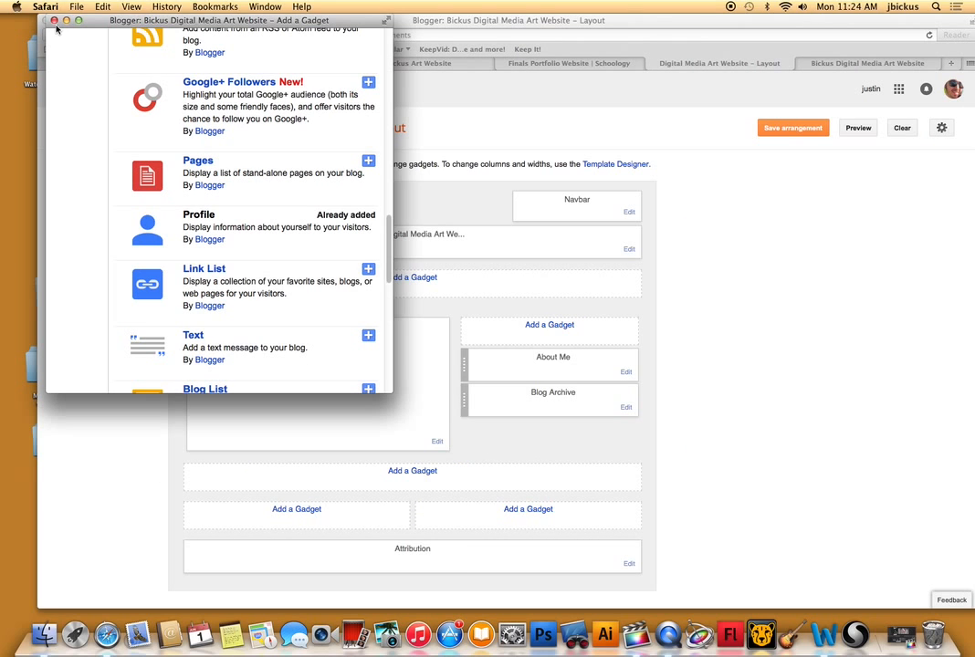
left_click(54, 20)
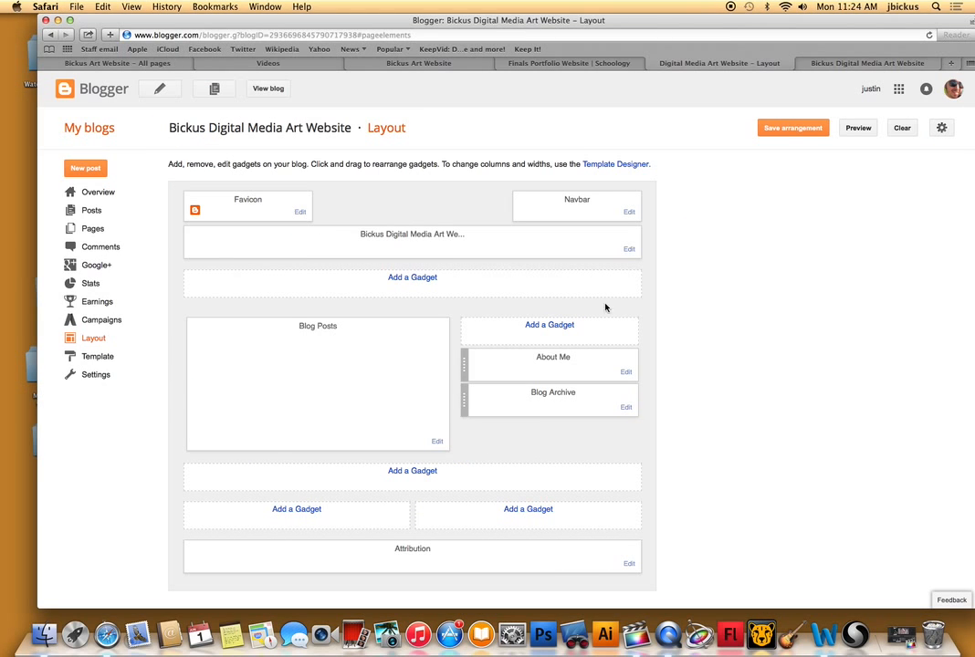
left_click(88, 214)
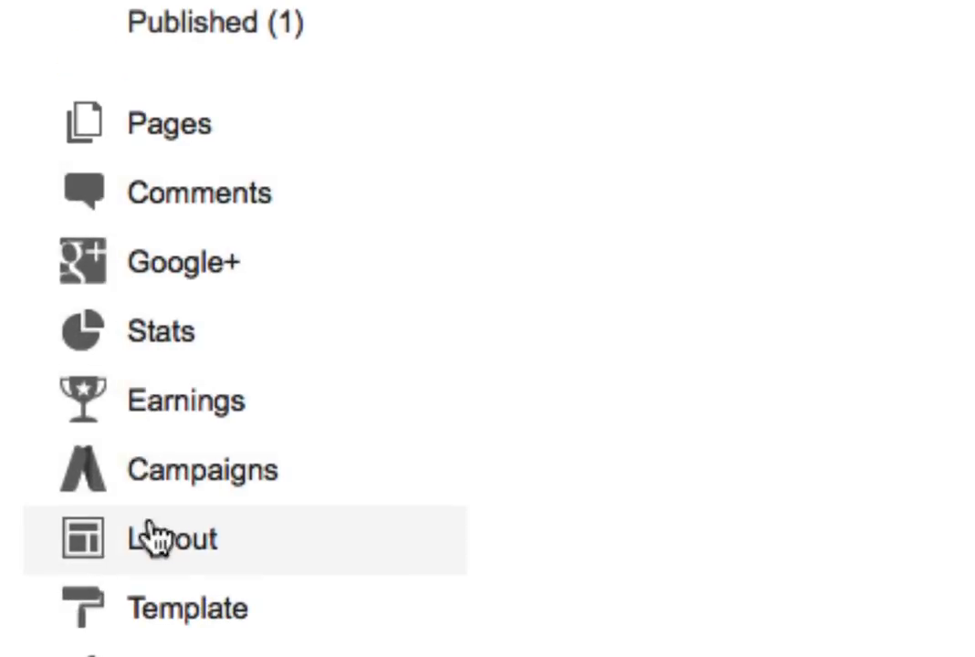
Open the blog's layout and add a Pages gadget directly below the header.
left_click(175, 171)
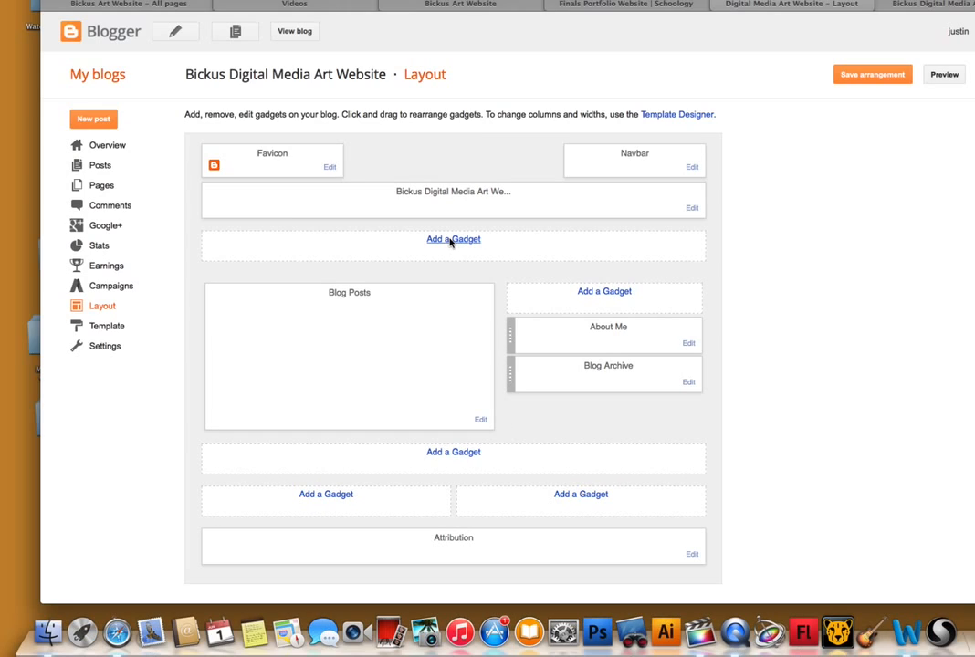
left_click(461, 216)
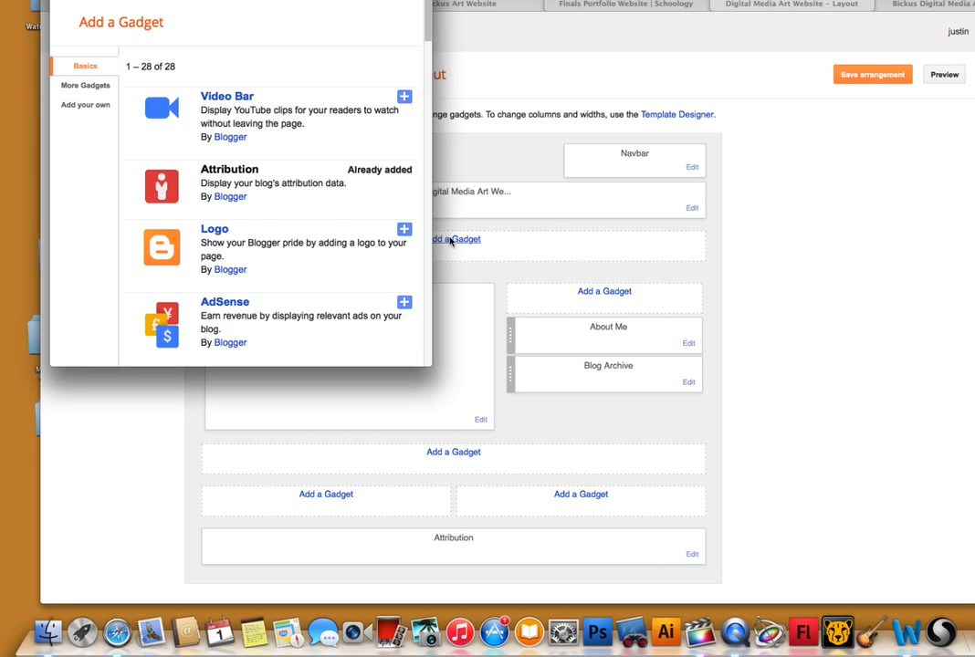
left_click_drag(424, 27, 374, 220)
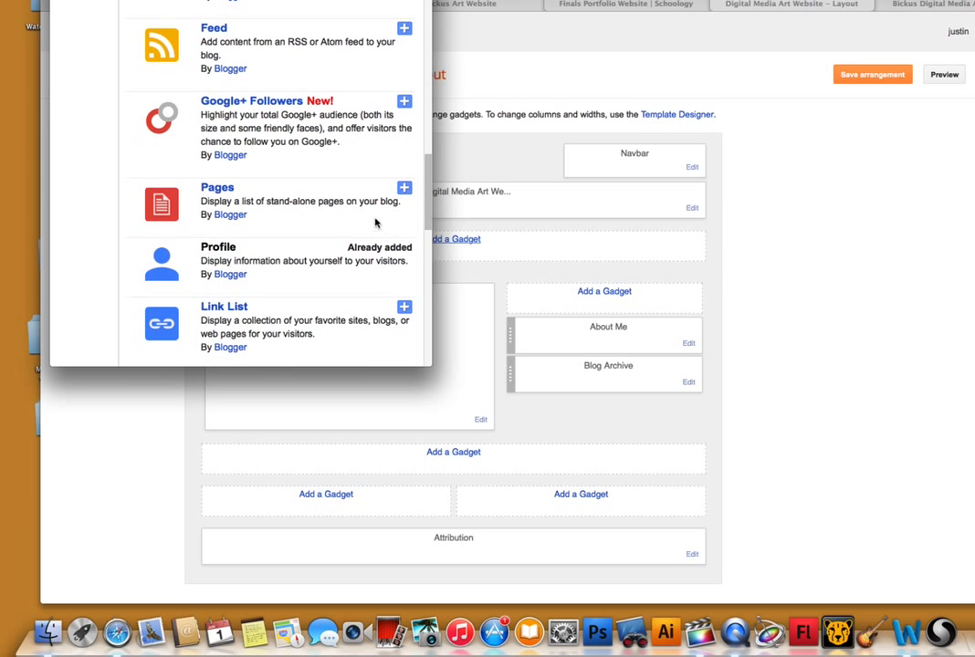
left_click(404, 189)
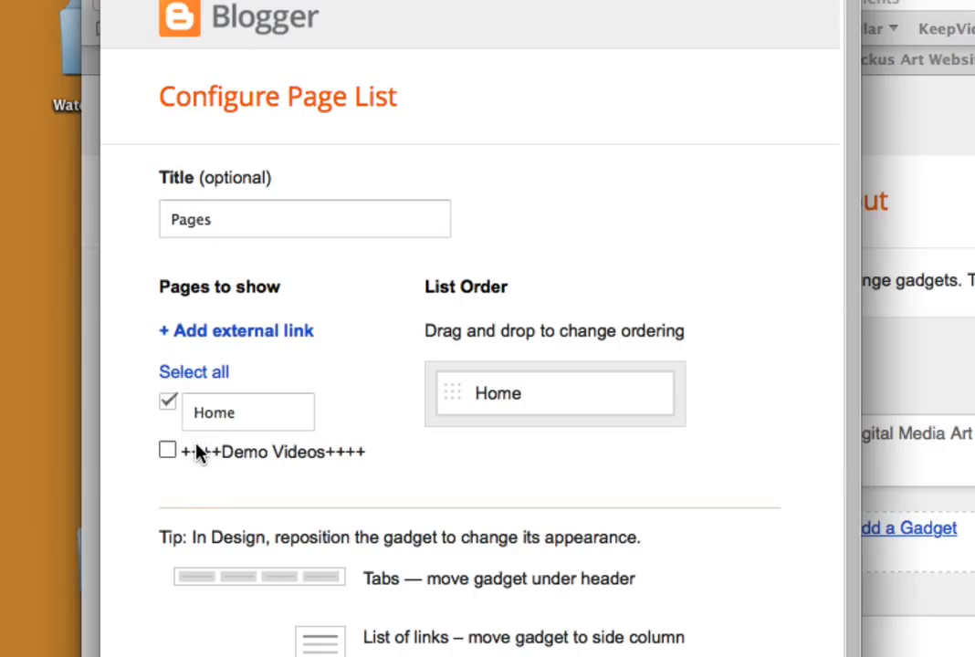
Include the ++++Demo Videos++++ page after Home in the page list, then save the gadget and the layout arrangement.
scroll(170, 645, "down", 3)
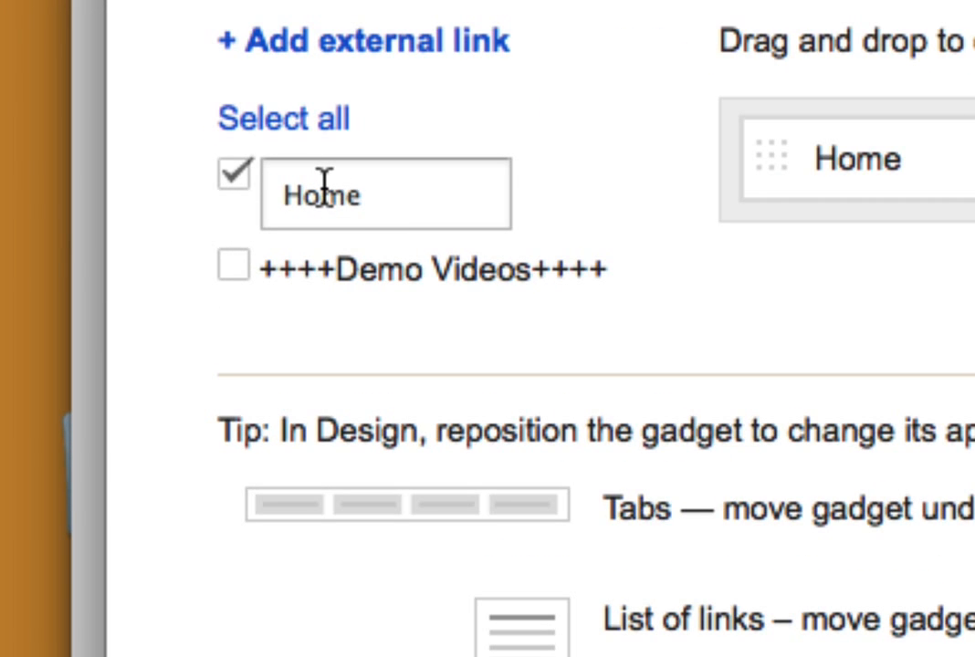
left_click(234, 267)
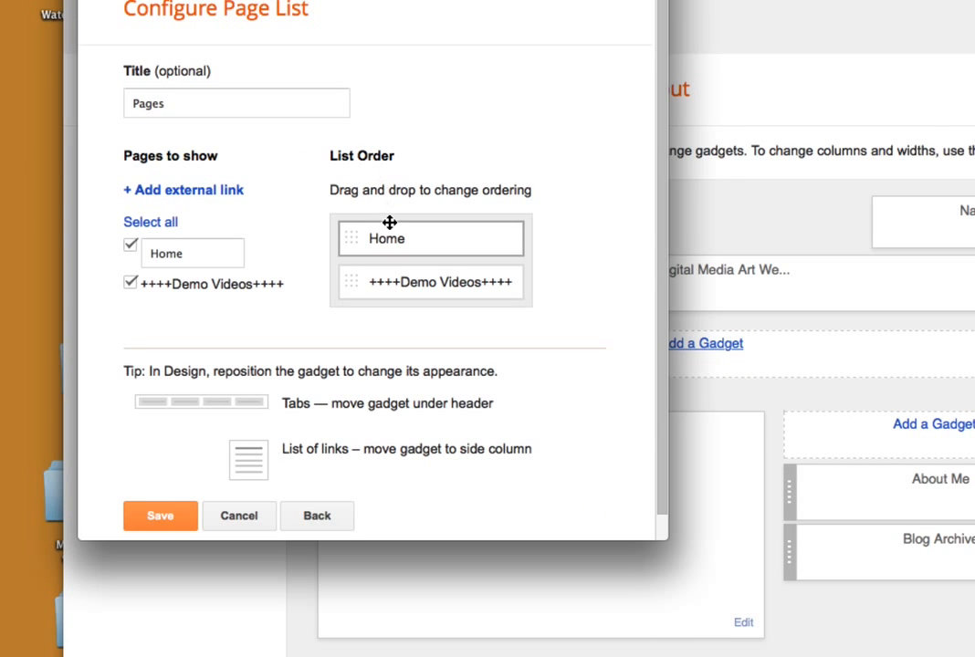
left_click_drag(438, 283, 450, 226)
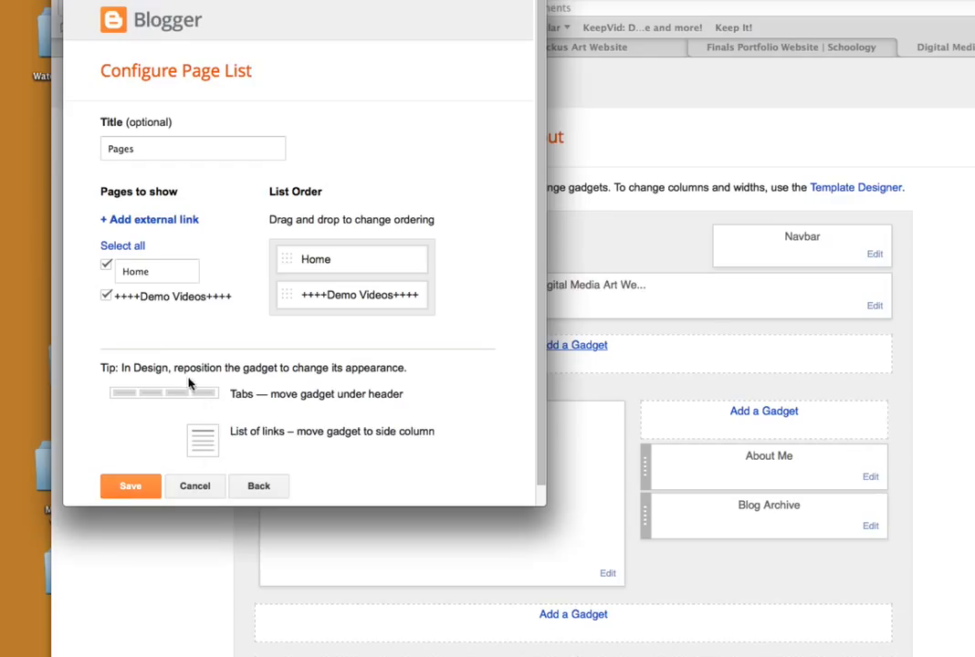
left_click(130, 494)
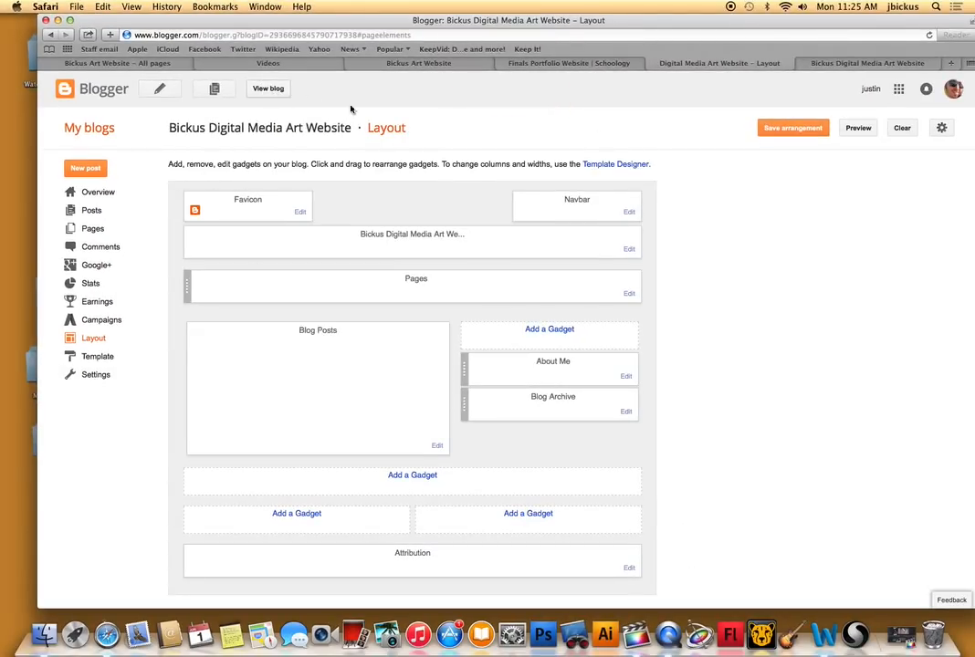
left_click(774, 129)
View the live blog and look through the ++++Demo Videos++++ page from its new navigation link.
left_click(267, 89)
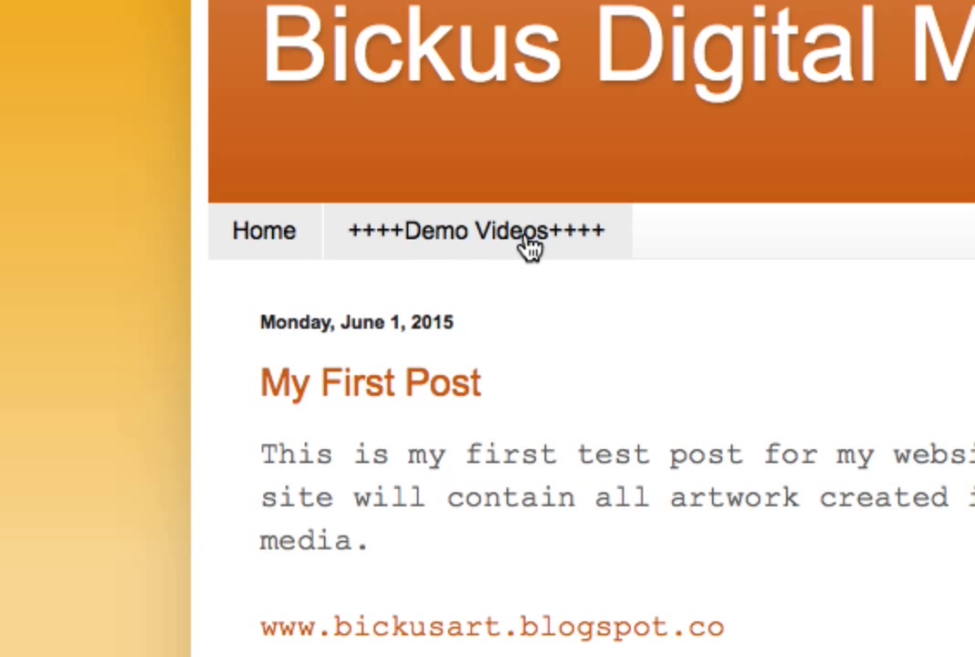
left_click(461, 245)
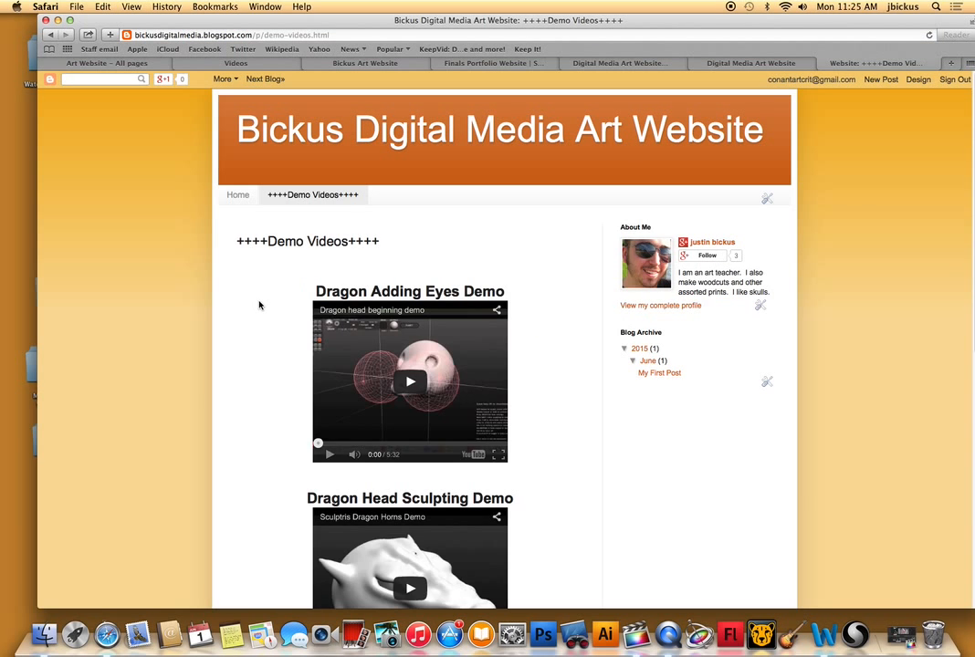
scroll(260, 301, "down", 10)
scroll(259, 300, "up", 7)
scroll(259, 300, "up", 3)
scroll(265, 290, "down", 8)
scroll(269, 289, "up", 7)
scroll(269, 288, "up", 2)
Return to the blog's dashboard, retitle the demo videos page "++++Sculptris Unit++++" and update it.
left_click(766, 64)
left_click(842, 62)
left_click(785, 67)
left_click(620, 63)
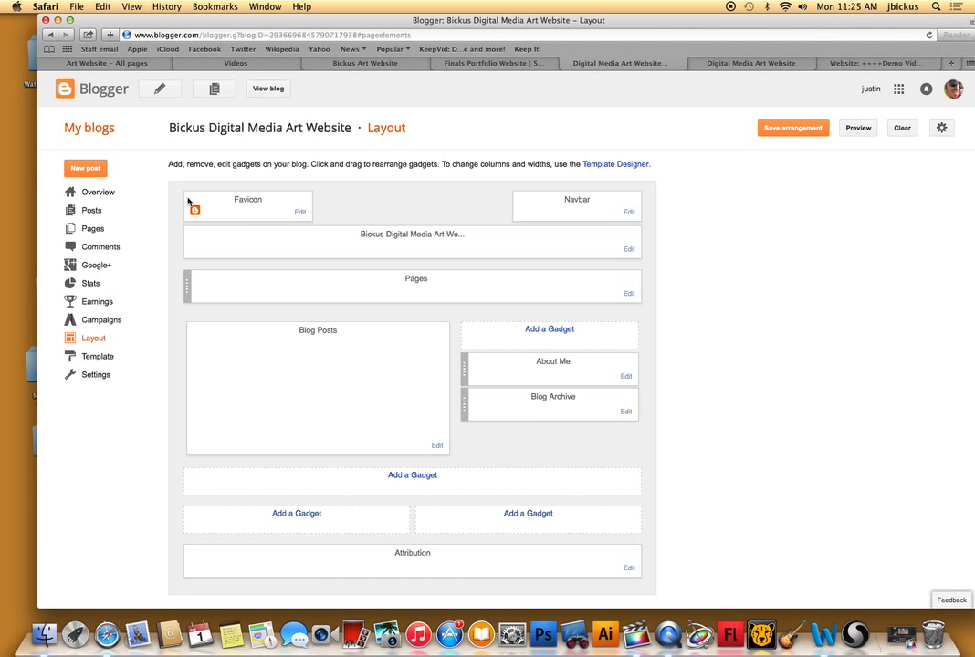
left_click(93, 228)
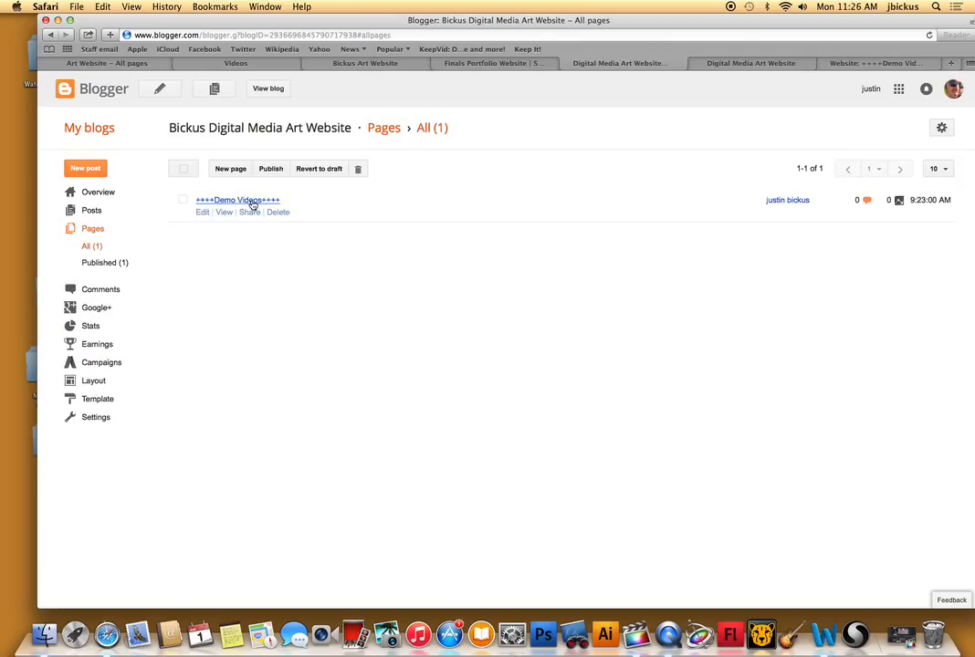
left_click(204, 212)
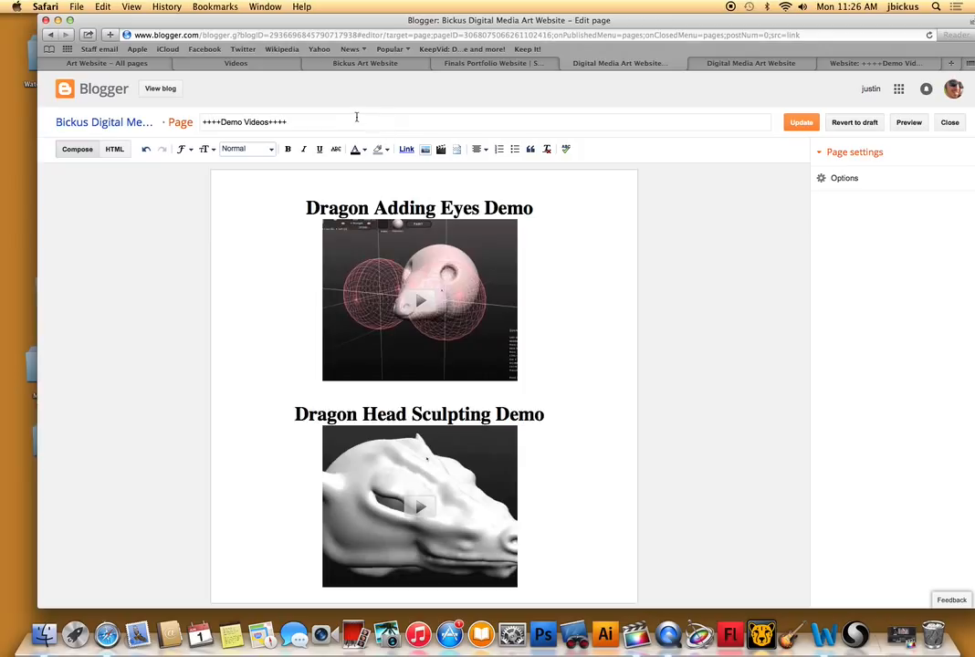
left_click_drag(267, 120, 220, 121)
type("Sculptris ")
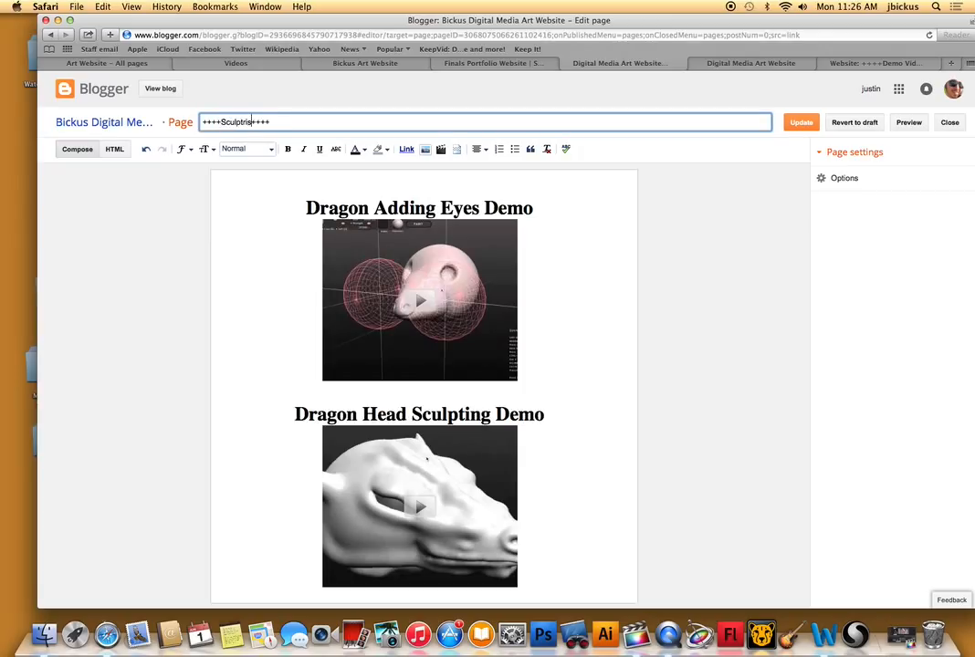
type("Unit")
left_click(256, 197)
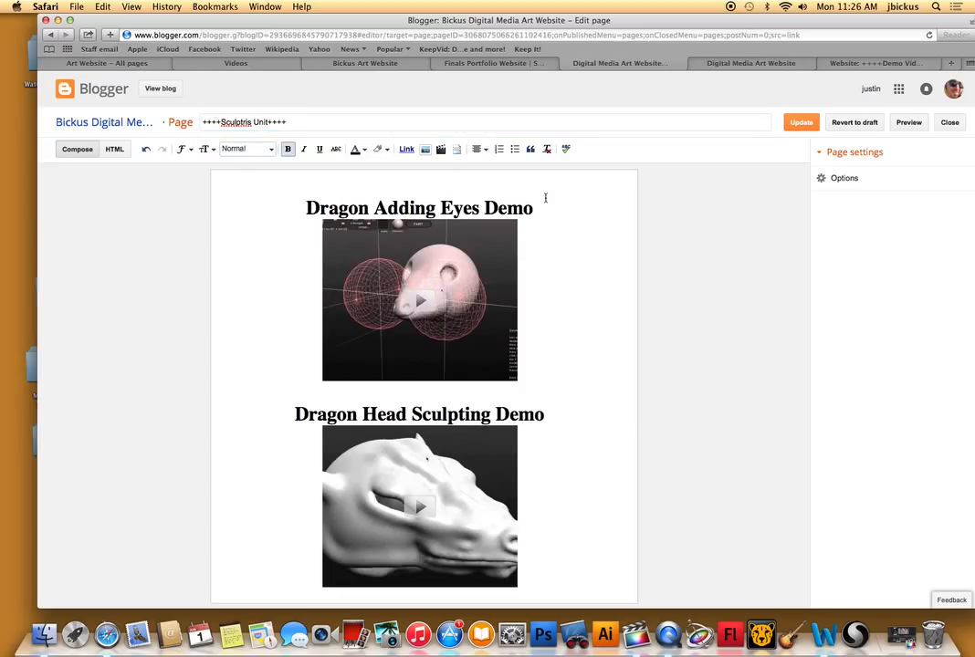
left_click(804, 125)
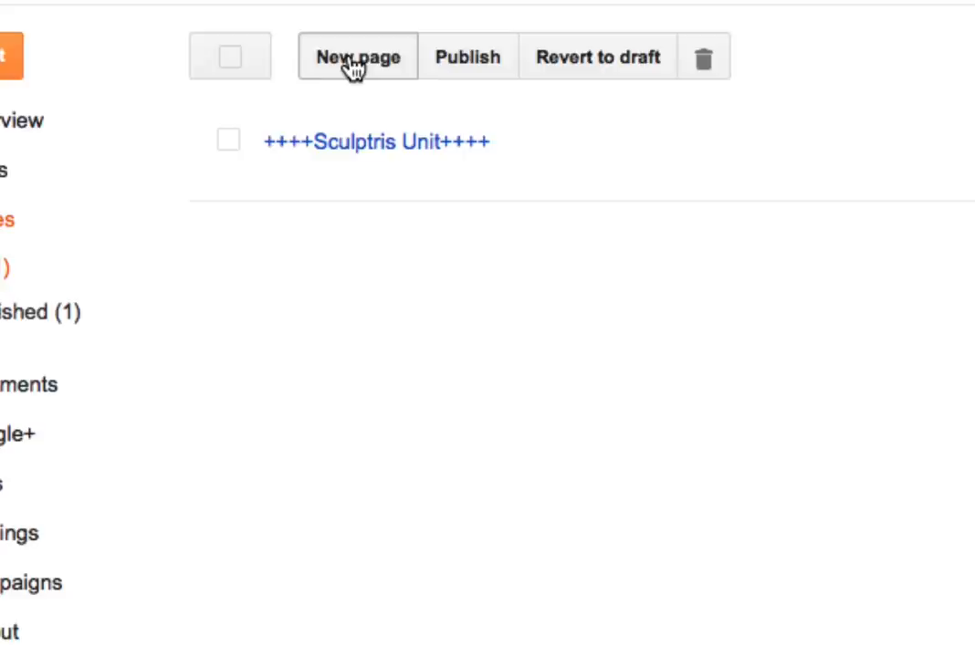
Create a new page titled "Artist Statement" with four spaced hyphens on each side of the title.
left_click(354, 66)
left_click(248, 123)
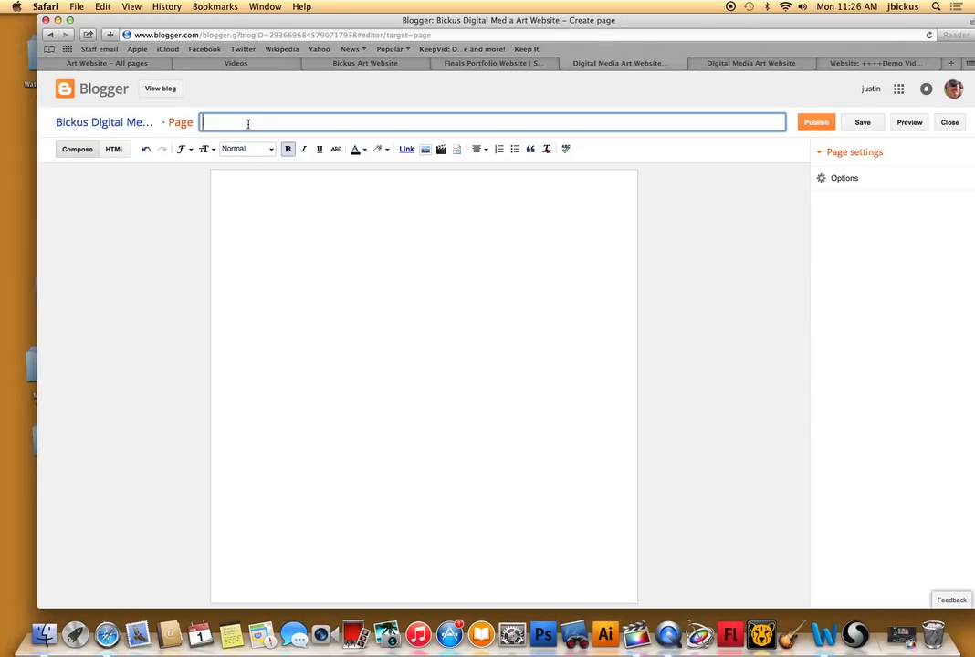
type("Artist Statement")
left_click(200, 122)
type("--------")
key("BackSpace")
key("BackSpace")
key("BackSpace")
key("BackSpace")
key("BackSpace")
key("BackSpace")
key("BackSpace")
type("---")
left_click(302, 123)
Write "My artist statement will be posted here....eventually" in the page body and publish the page.
left_click(334, 235)
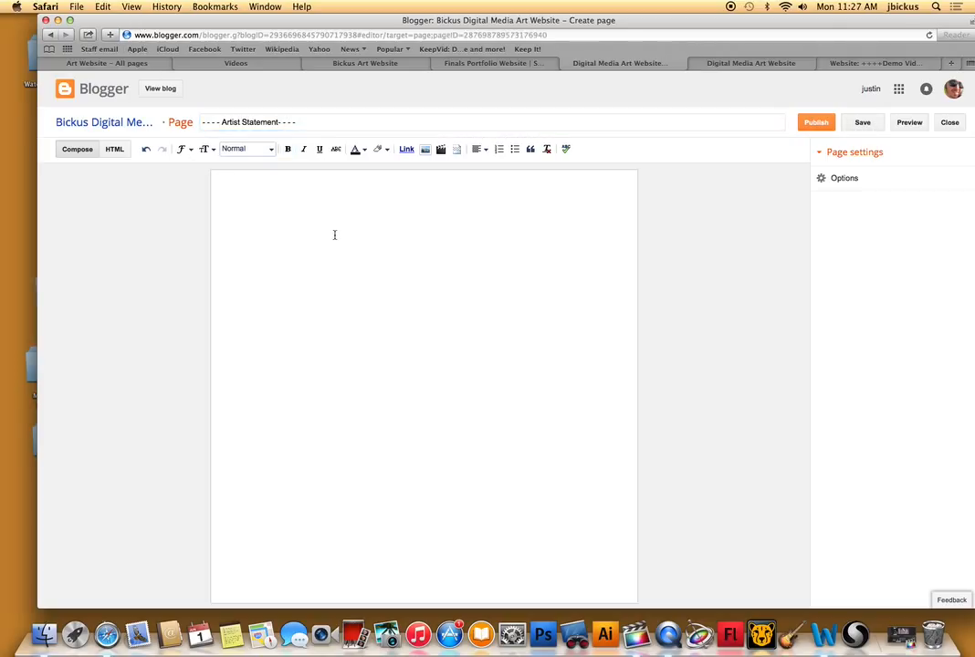
type("My artist statement will be")
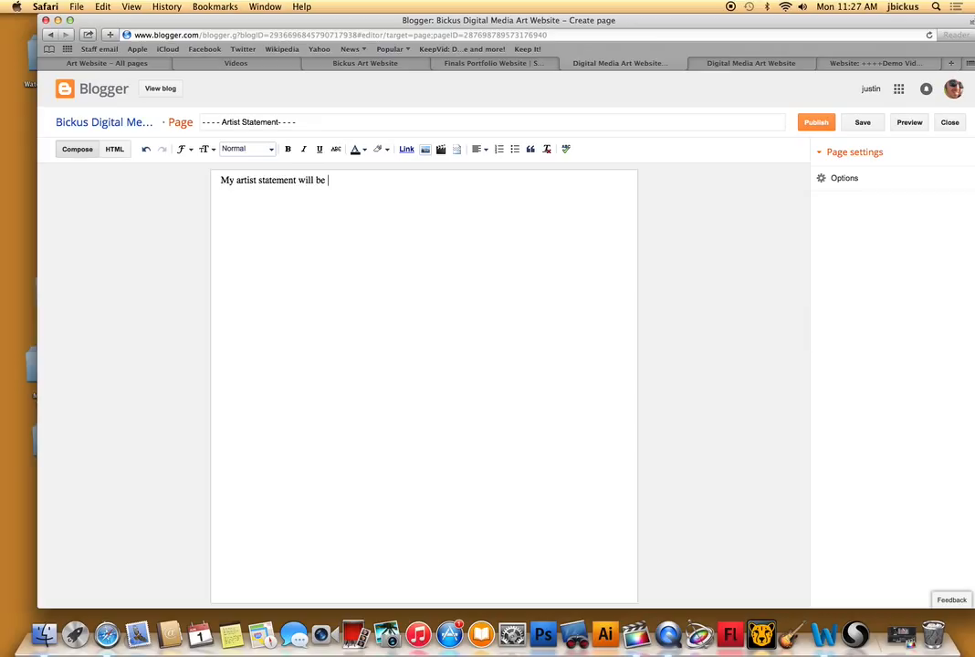
type(" posted here....eventually")
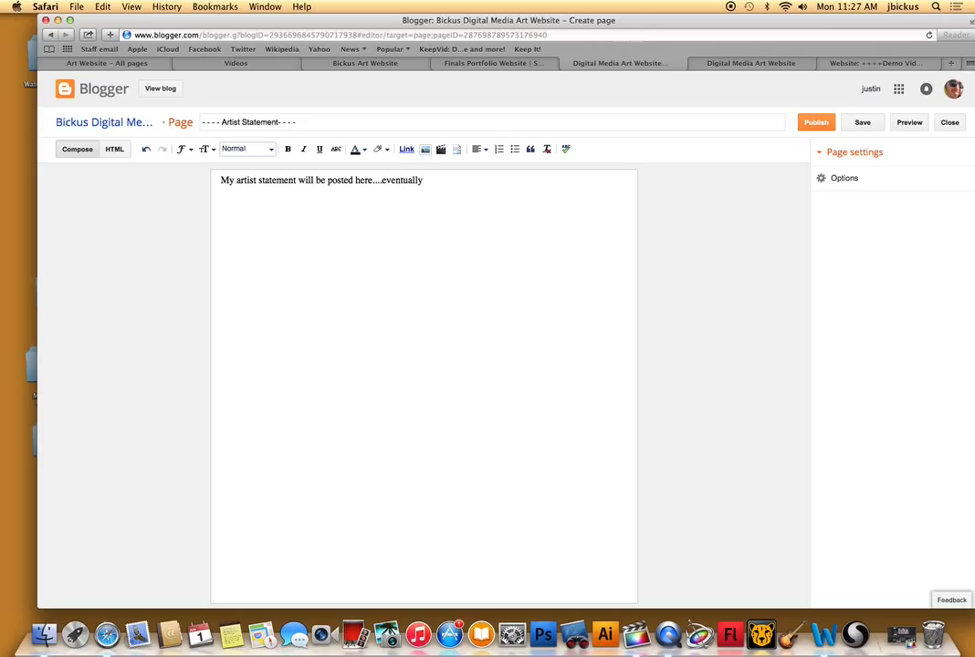
left_click(823, 127)
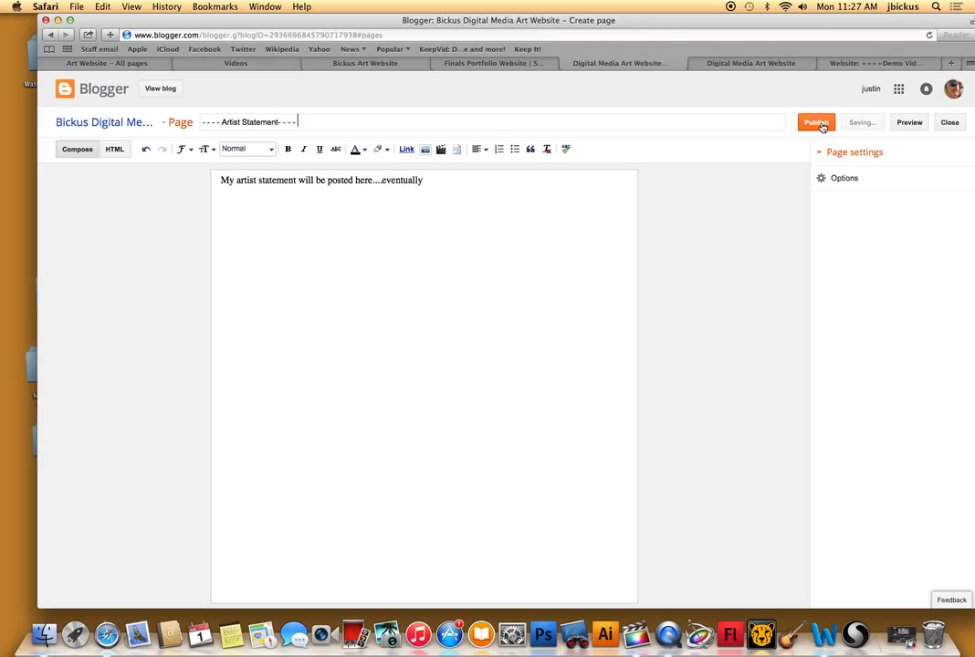
Switch to the existing example art website and examine its Artist Statement page.
left_click(476, 63)
left_click(366, 63)
scroll(423, 283, "up", 10)
scroll(423, 281, "up", 3)
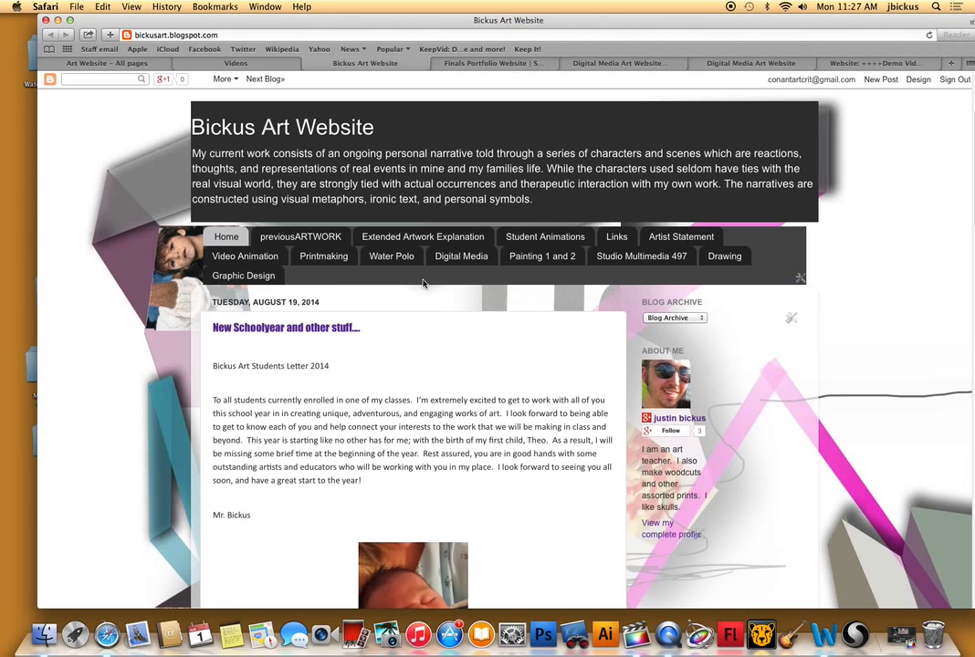
left_click(691, 245)
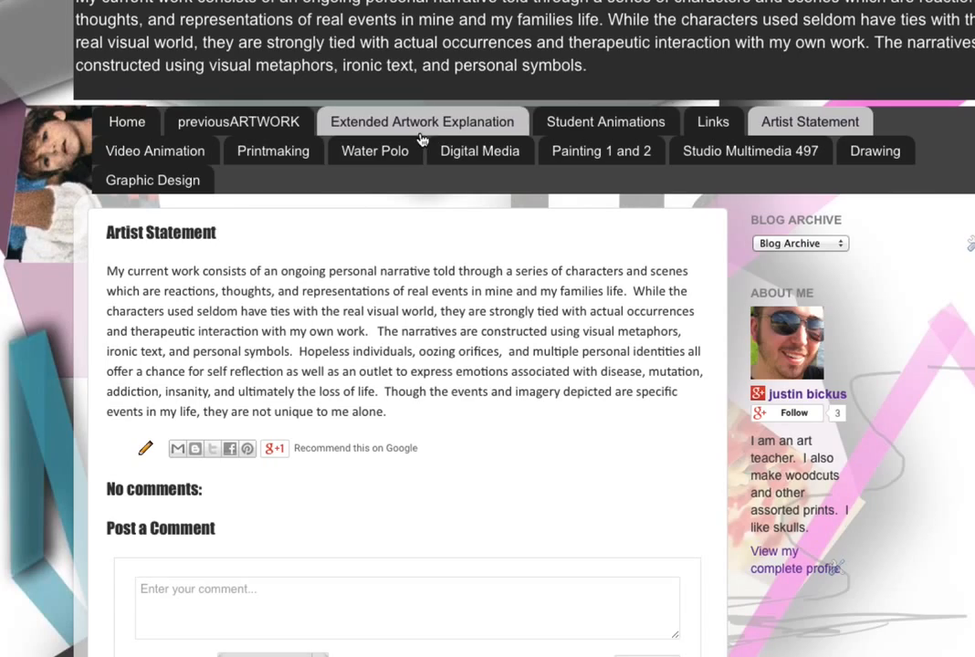
Look through the Extended Artwork Explanation page of the example art website.
left_click(421, 138)
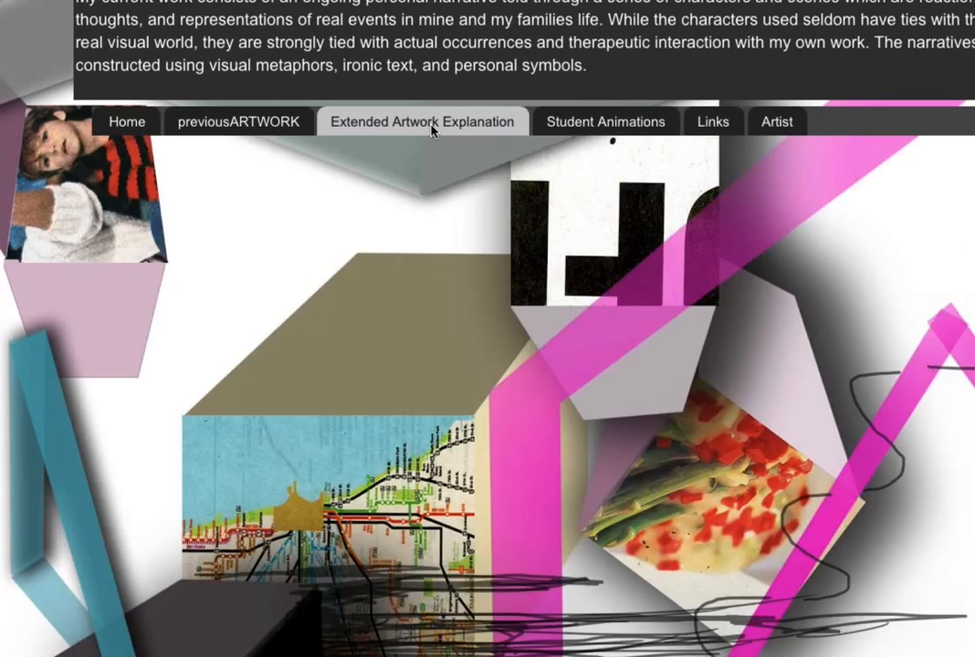
scroll(418, 475, "down", 15)
scroll(416, 464, "down", 20)
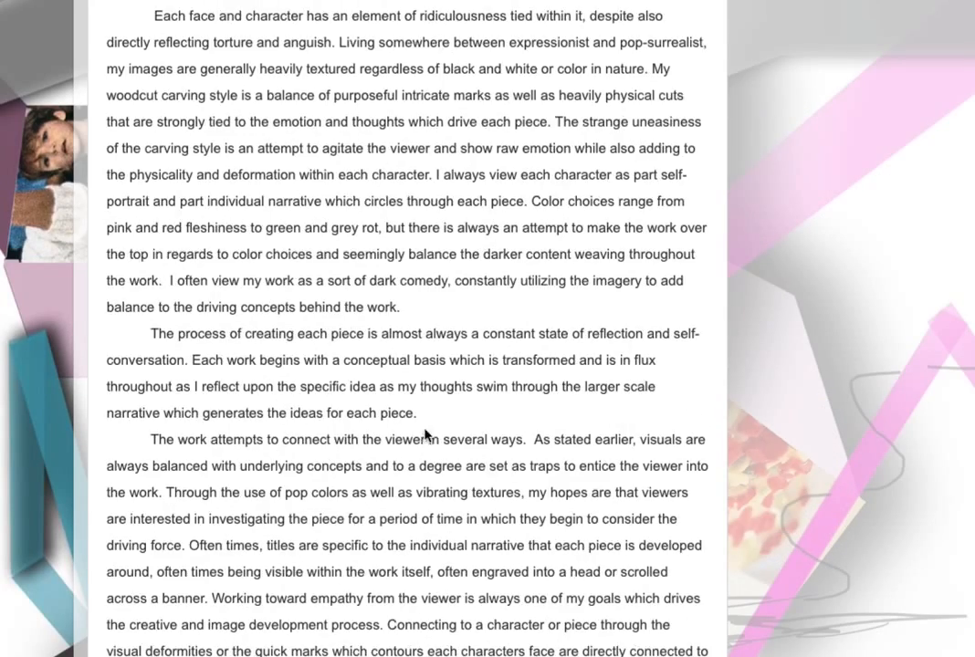
scroll(418, 420, "up", 10)
scroll(416, 425, "up", 15)
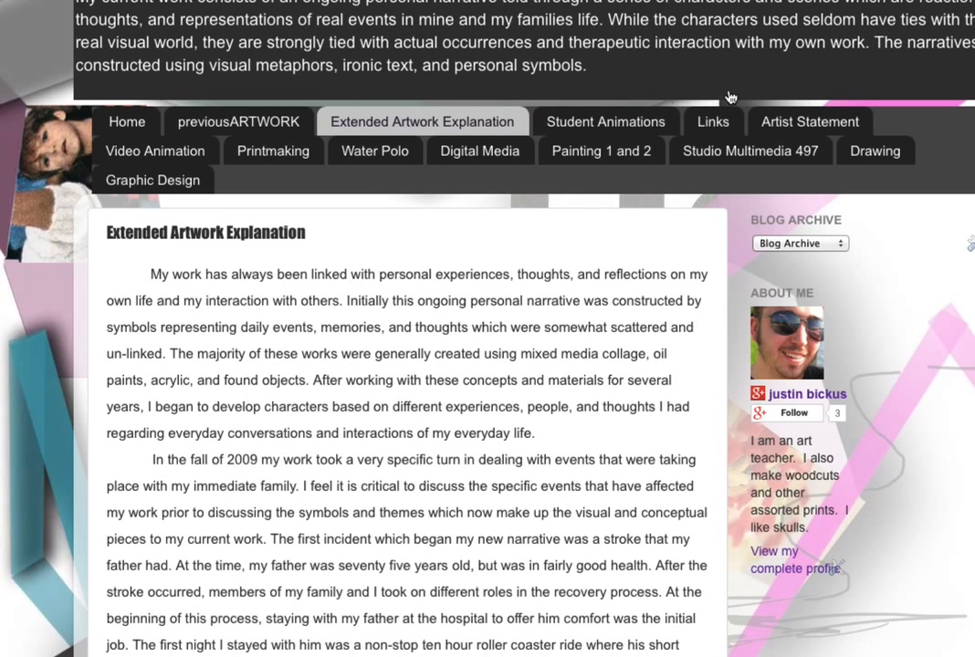
Review the example site's Artist Statement page once more and view its Links page.
left_click(797, 124)
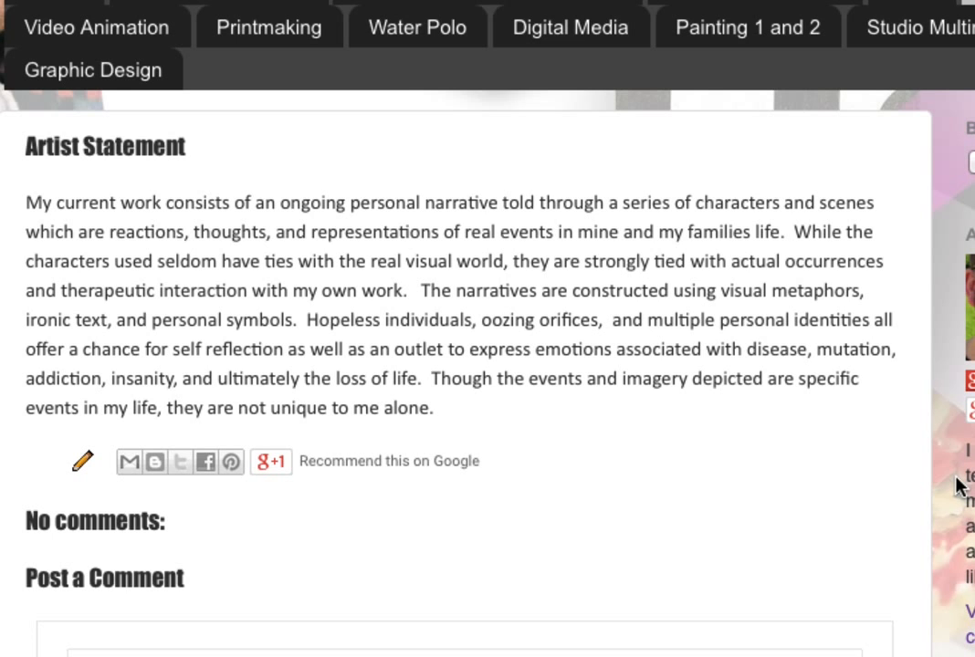
scroll(803, 406, "up", 3)
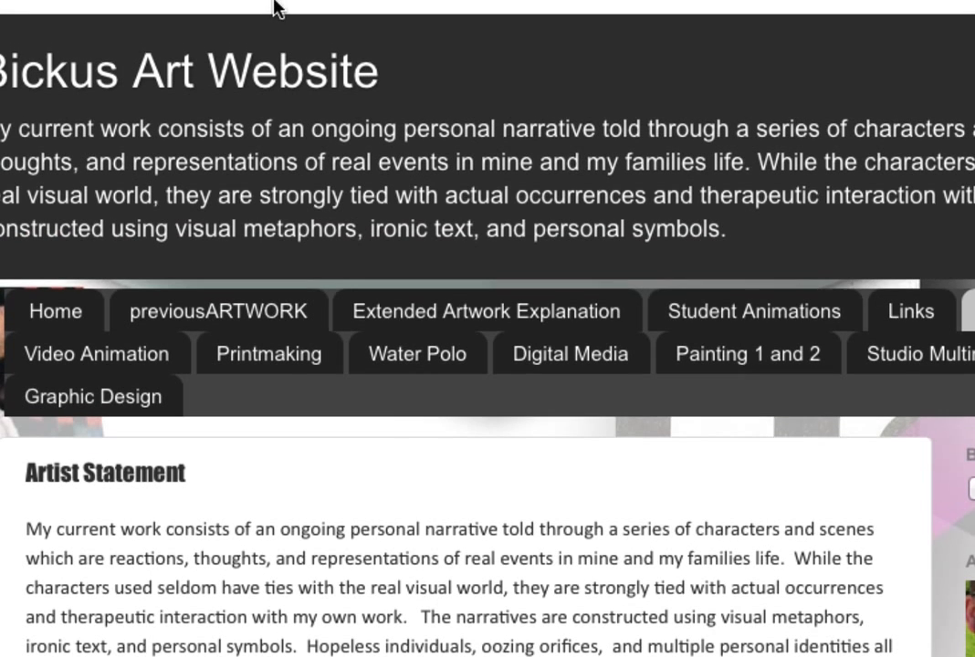
left_click(911, 315)
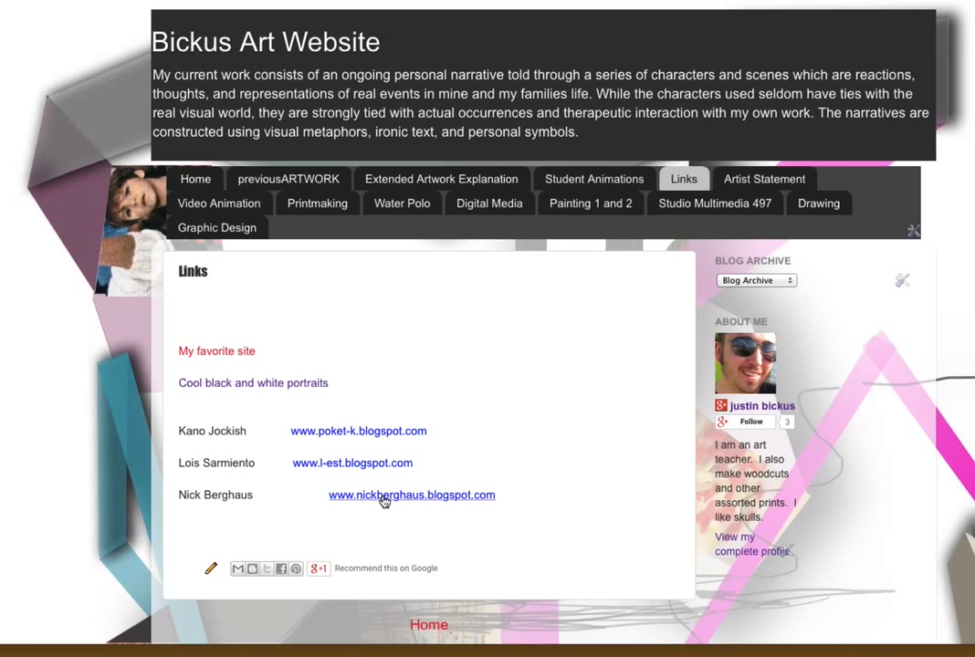
Open the third linked student portfolio site from the Links page, view its 2014 2D Work and Home pages, and switch it to Classic view.
left_click(385, 495)
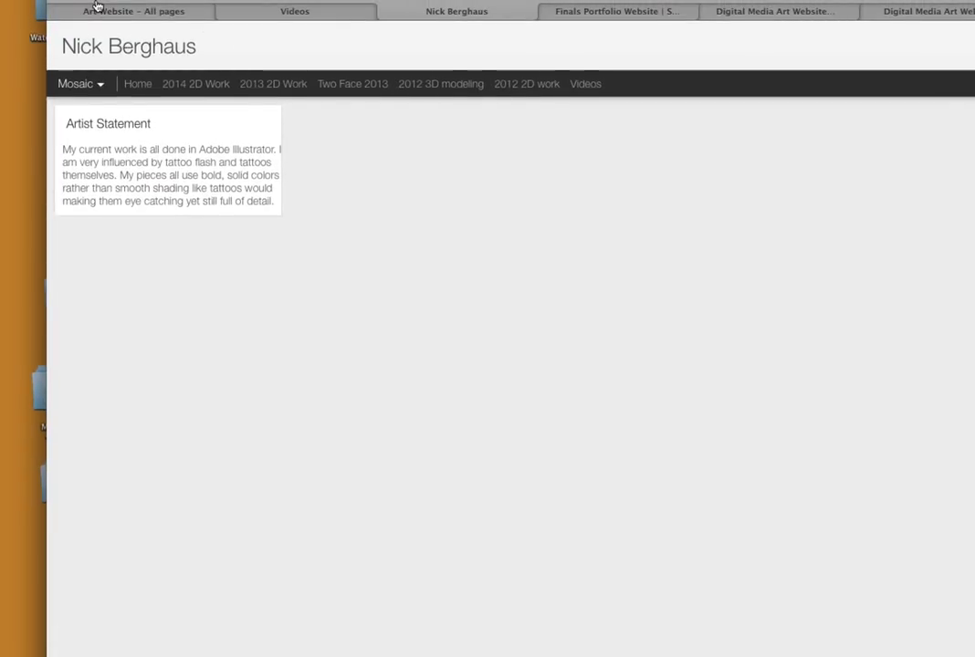
left_click(201, 87)
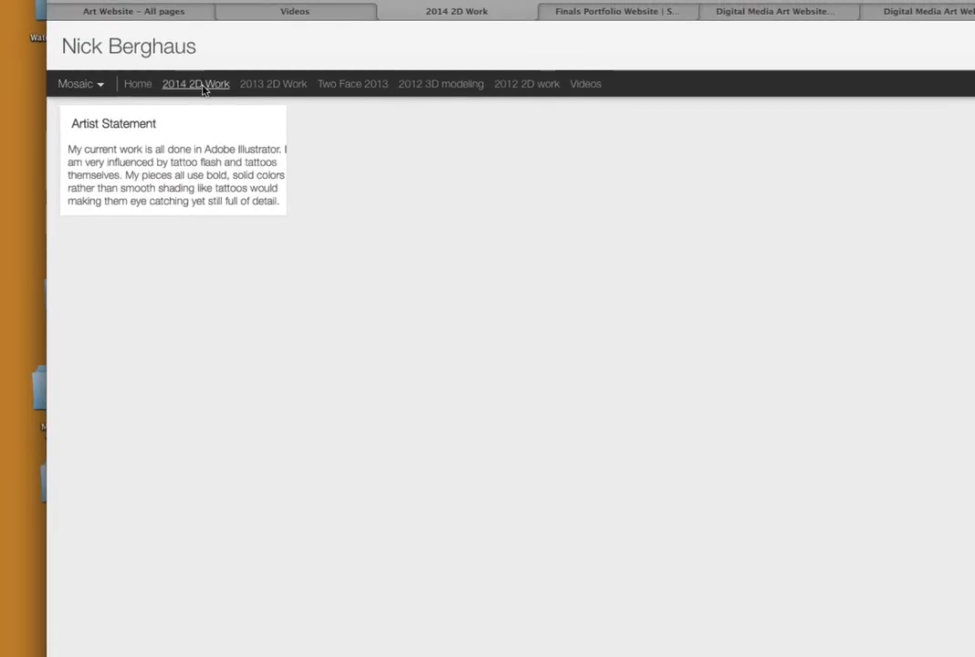
left_click(142, 88)
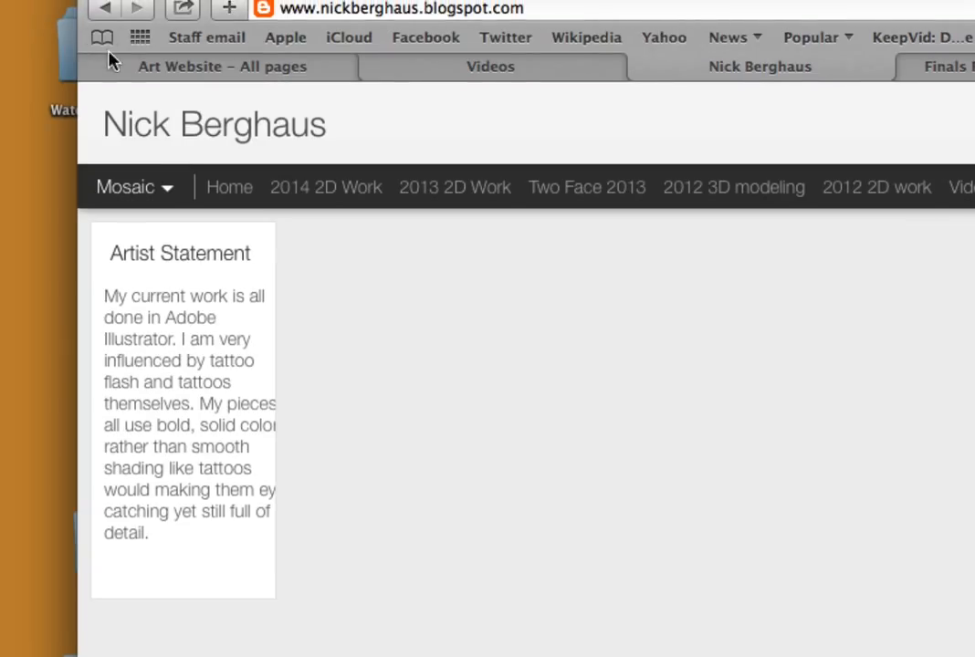
left_click(164, 7)
left_click(152, 48)
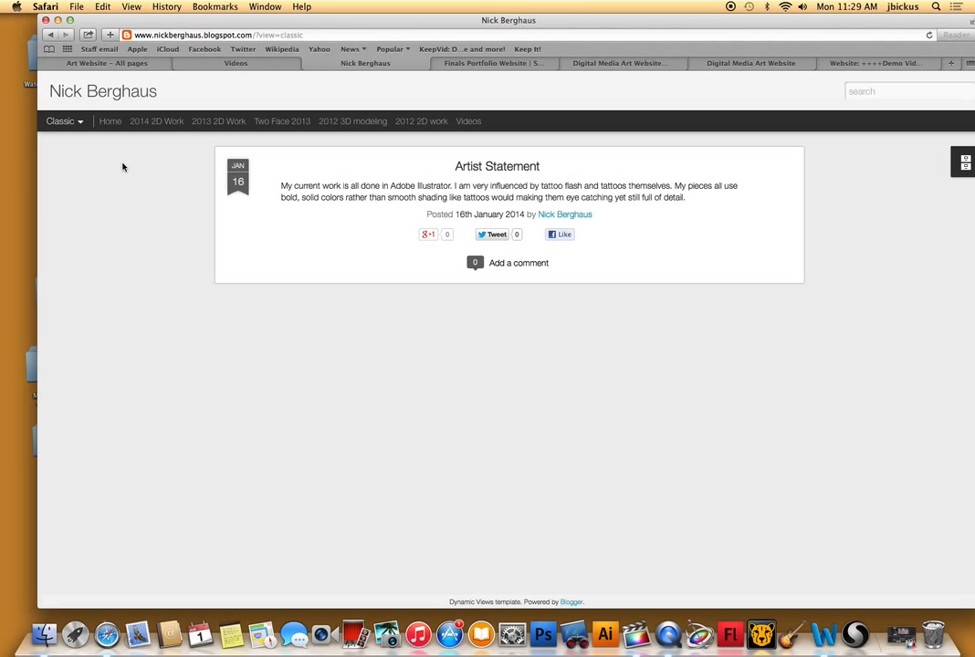
Close the extra tab of the digital media site, return to its Blogger dashboard and show the posts list.
left_click(846, 64)
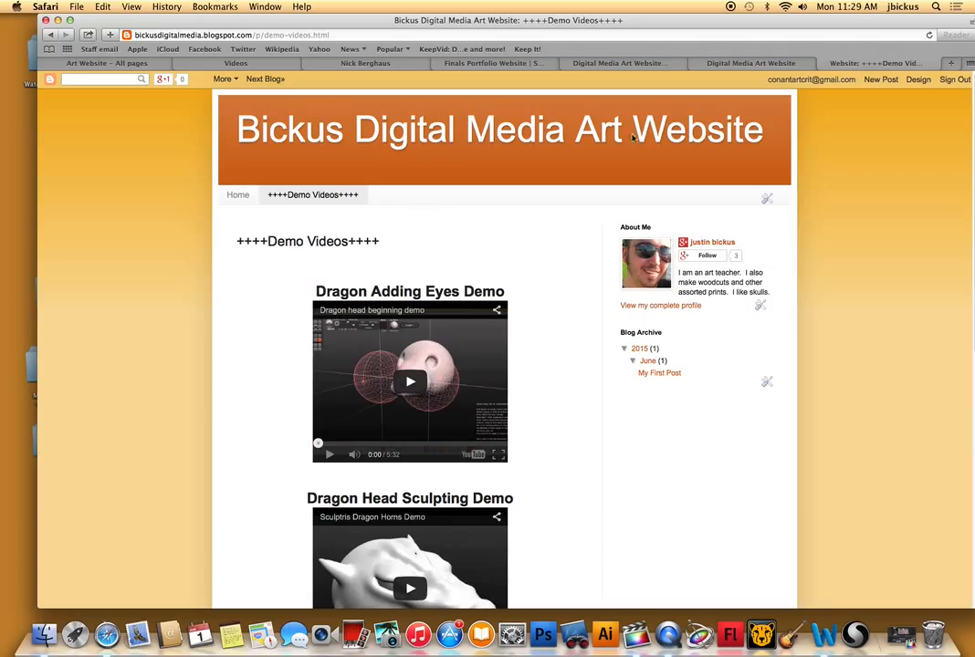
left_click(824, 64)
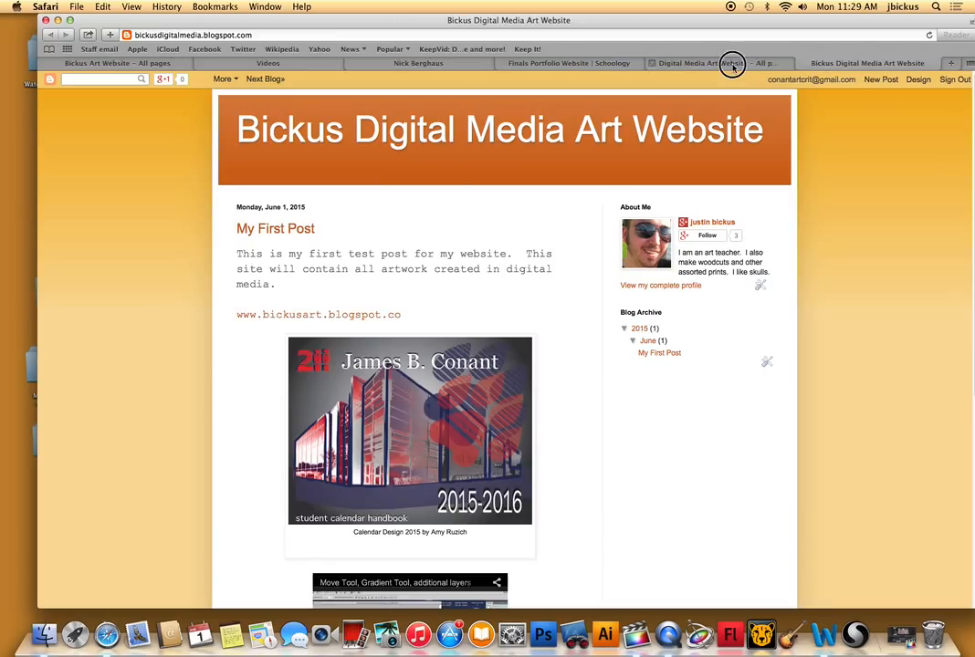
left_click(736, 64)
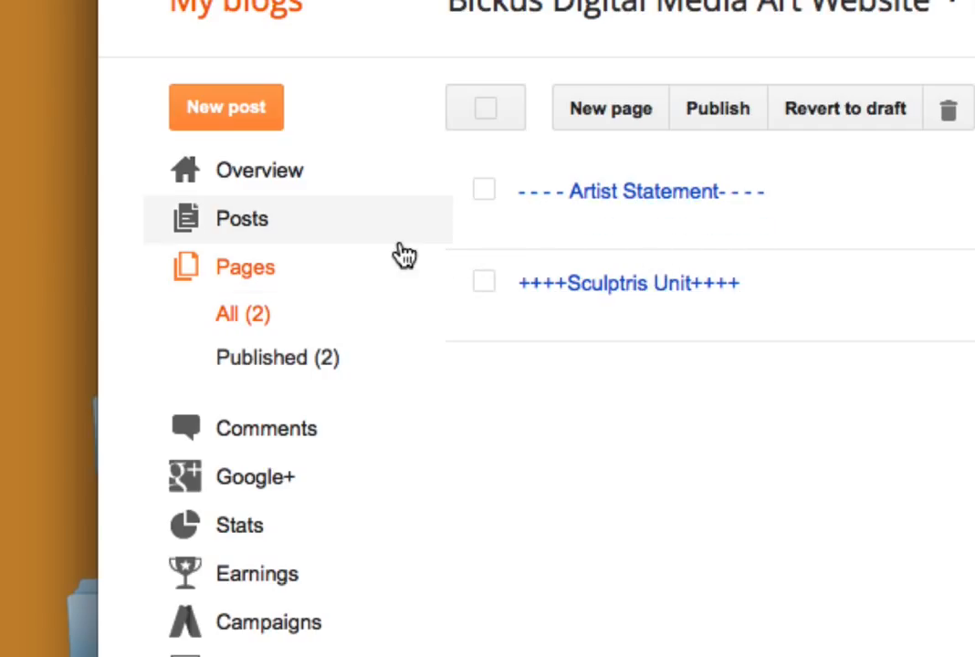
left_click(347, 233)
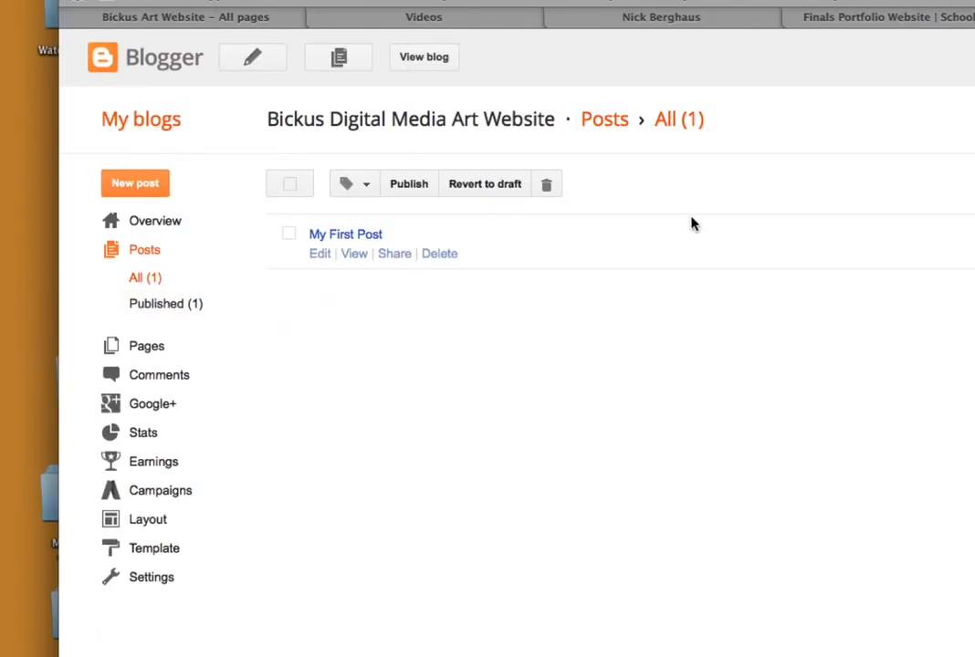
Create a new blog post titled "post 2".
left_click(258, 58)
left_click(383, 109)
type("[ppost 2")
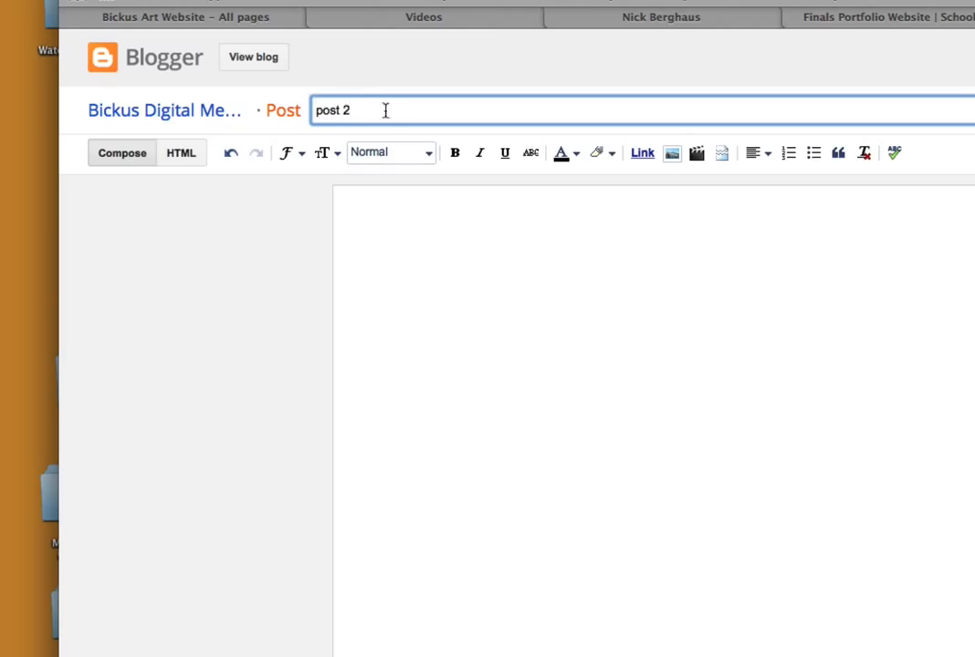
left_click(551, 305)
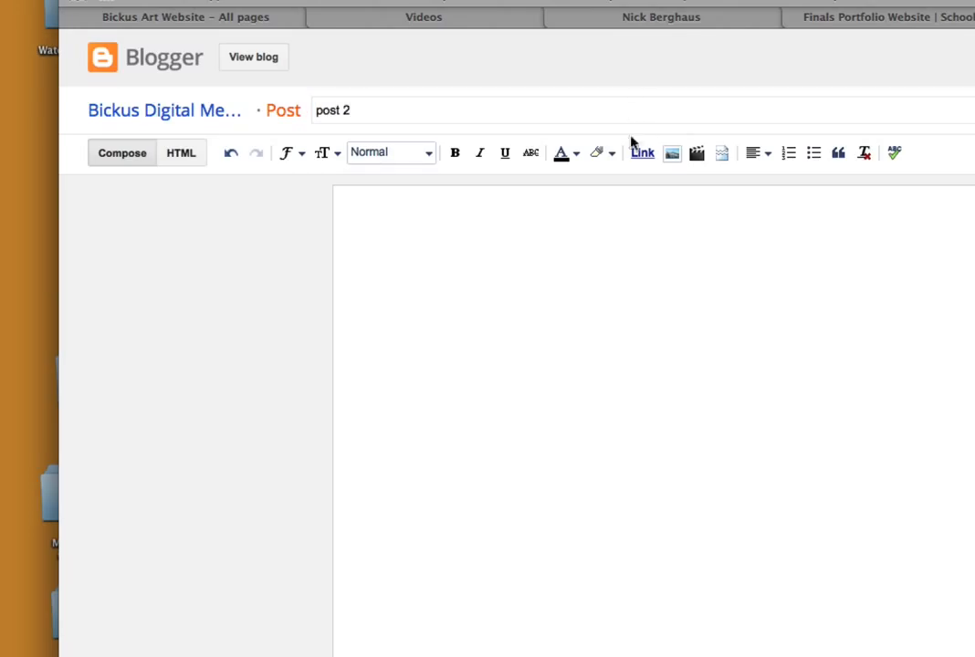
Upload the image file "bickus png2.png" and insert it into the post body.
left_click(672, 153)
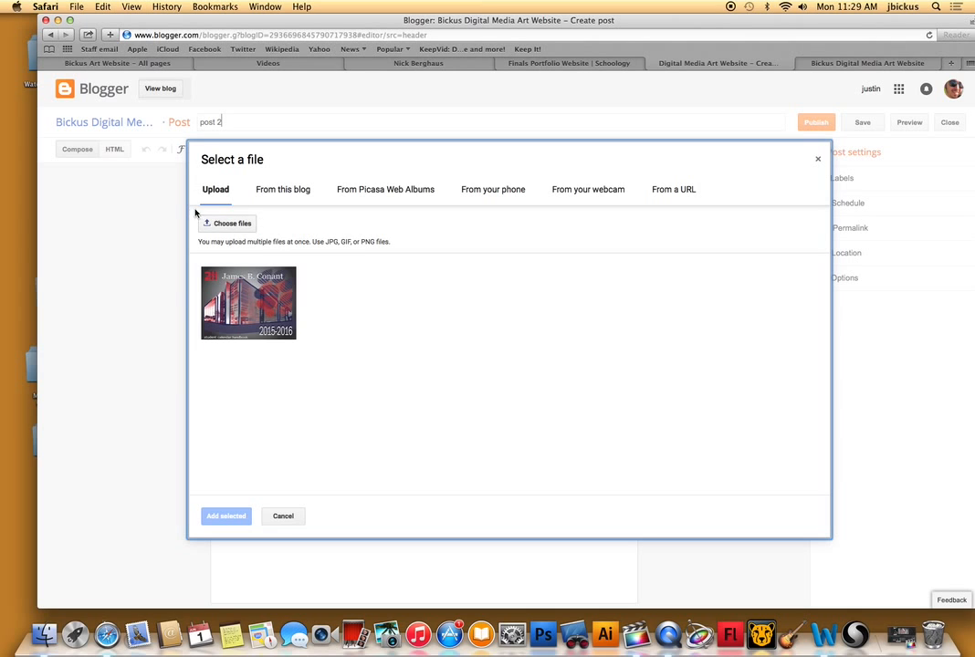
left_click(218, 224)
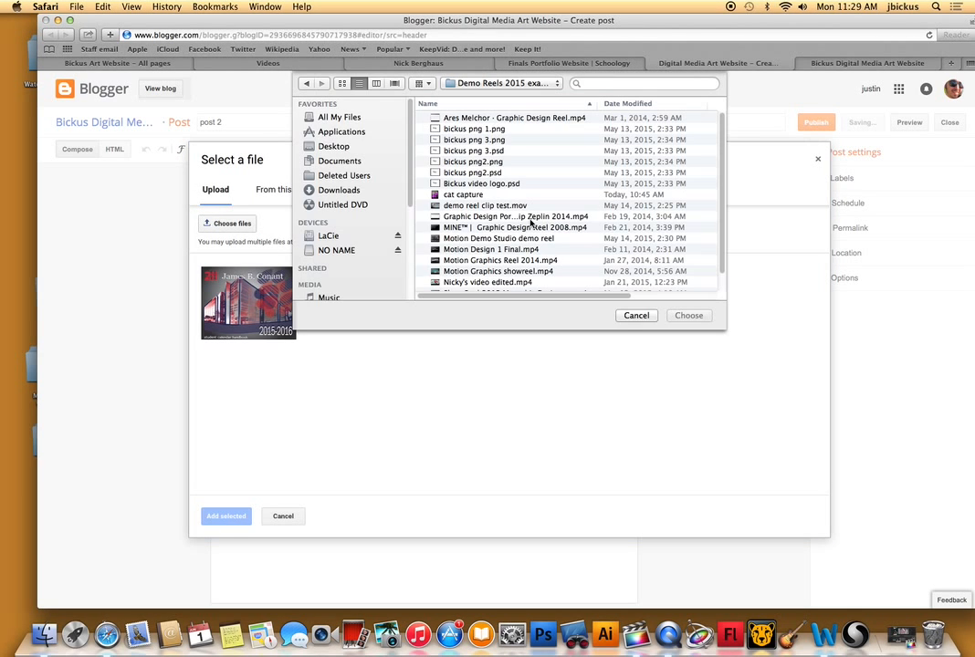
left_click(530, 162)
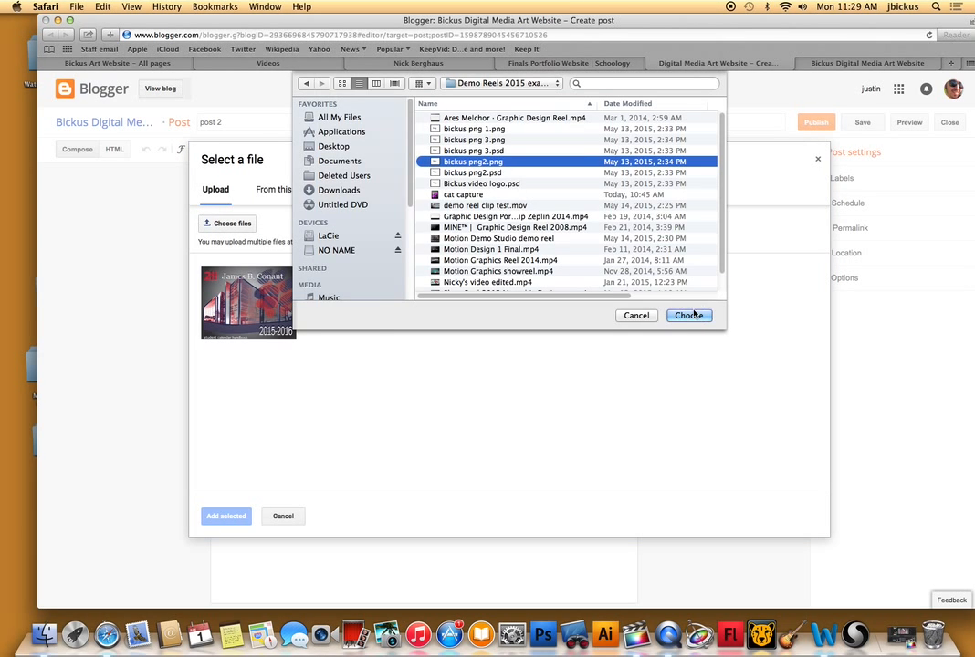
left_click(690, 315)
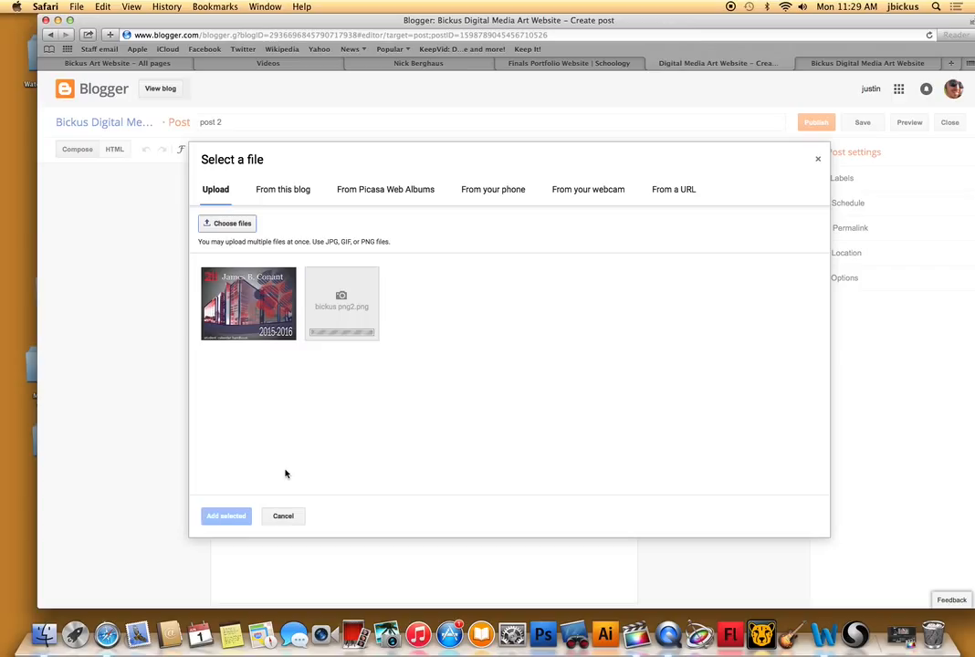
left_click(232, 517)
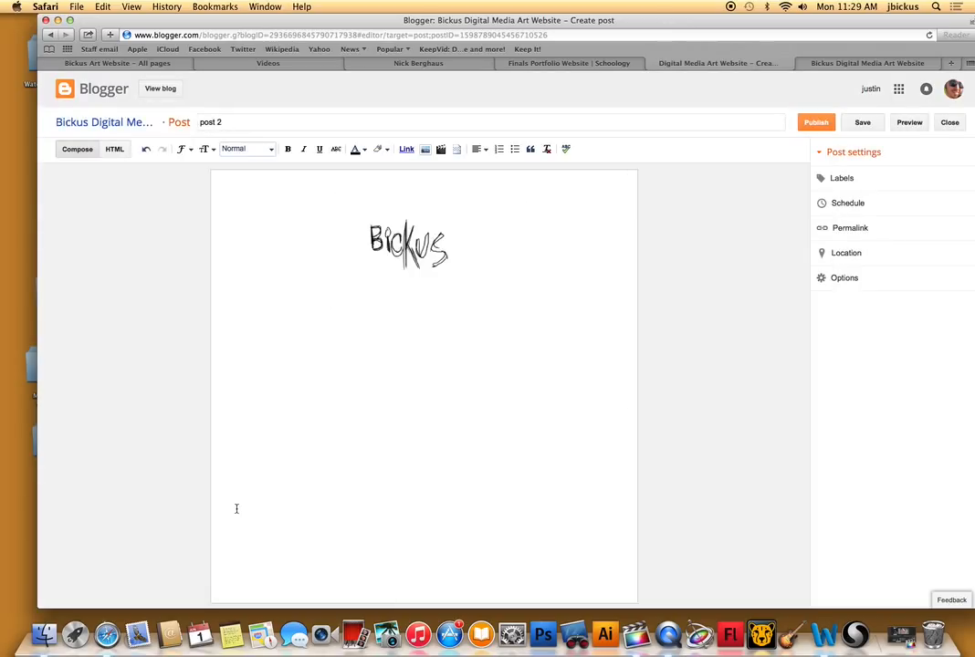
Enlarge the inserted image to X-Large and publish the post without sharing it on Google+.
left_click(507, 265)
left_click(447, 278)
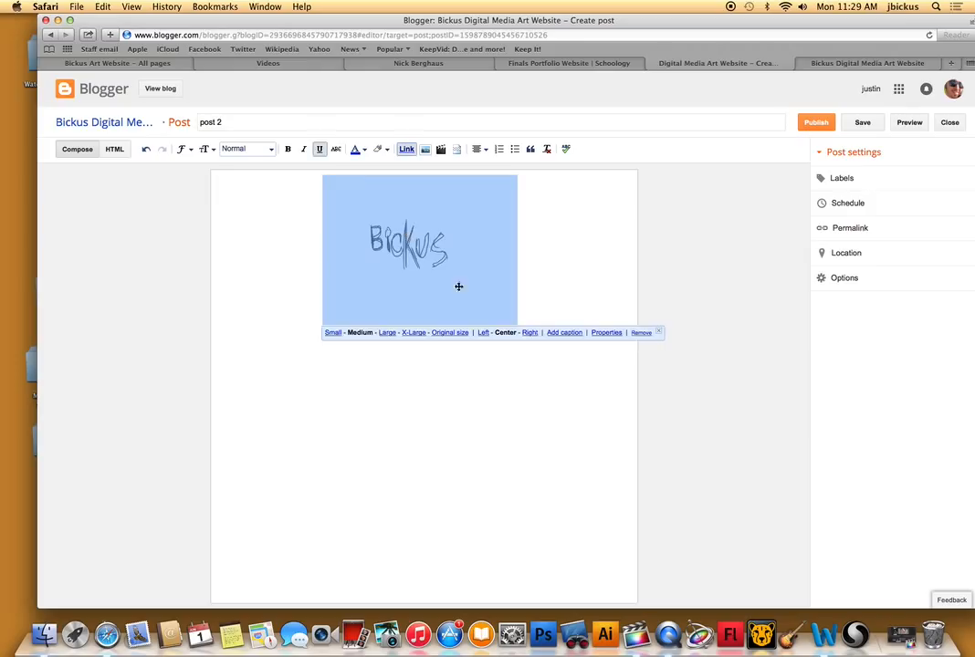
left_click(423, 336)
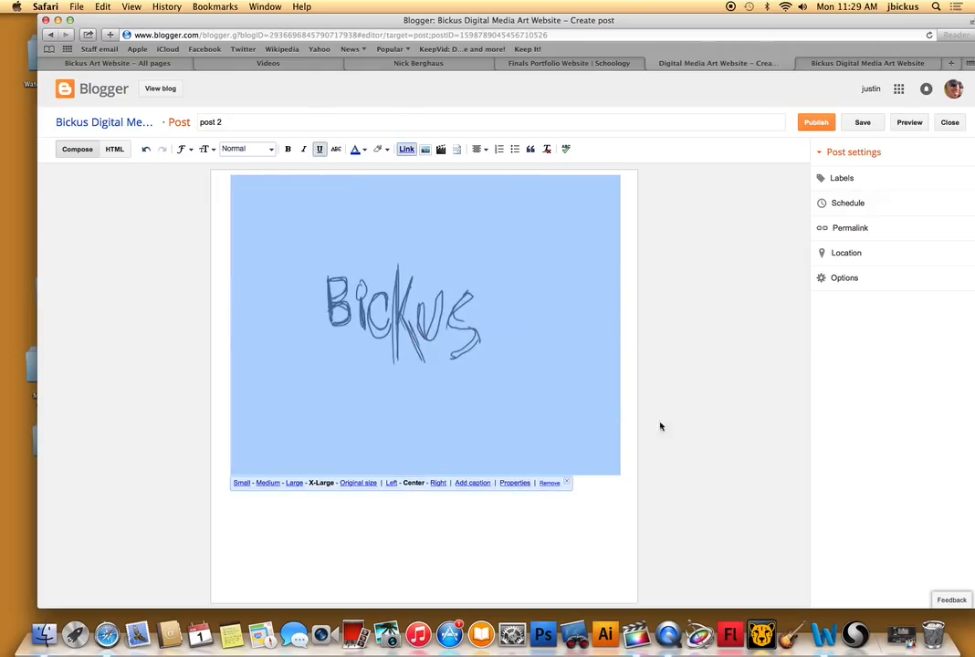
left_click(680, 438)
left_click(816, 121)
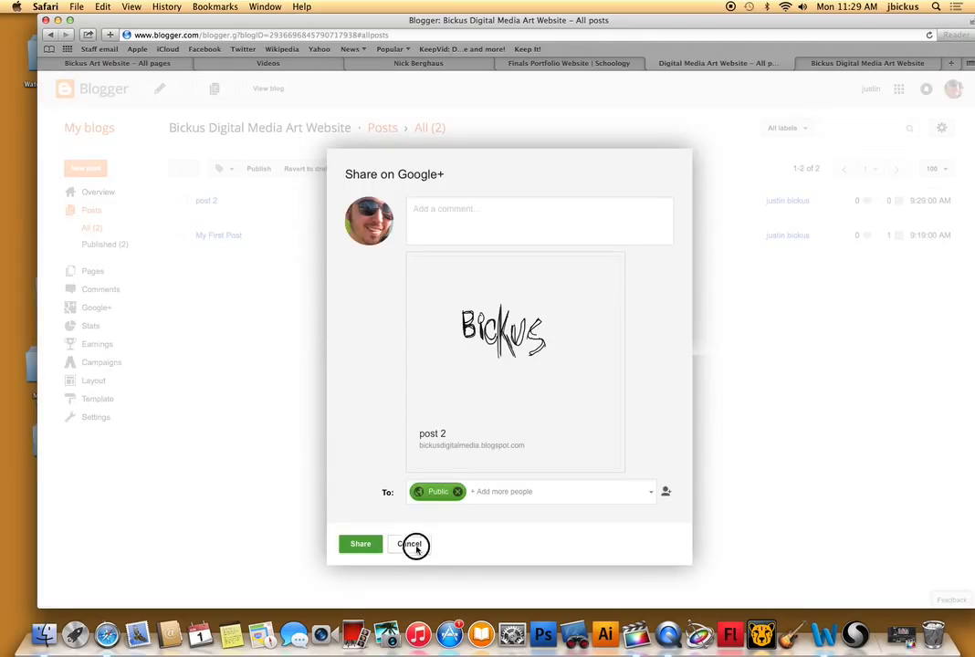
left_click(417, 547)
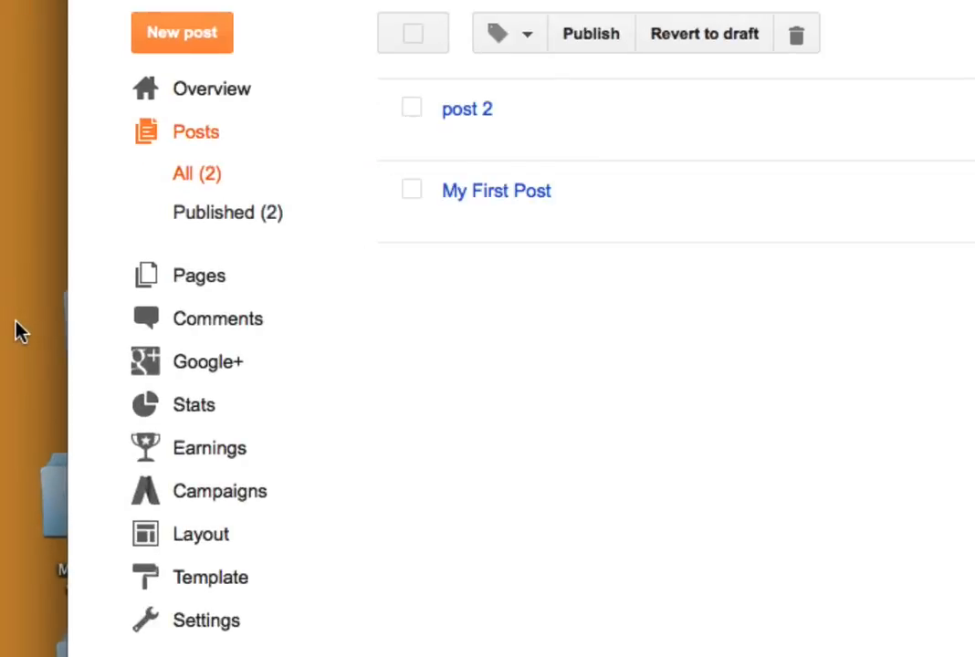
Check the new blog's published comments, then review the older art website's comments and how one is selected for moderation.
left_click(223, 323)
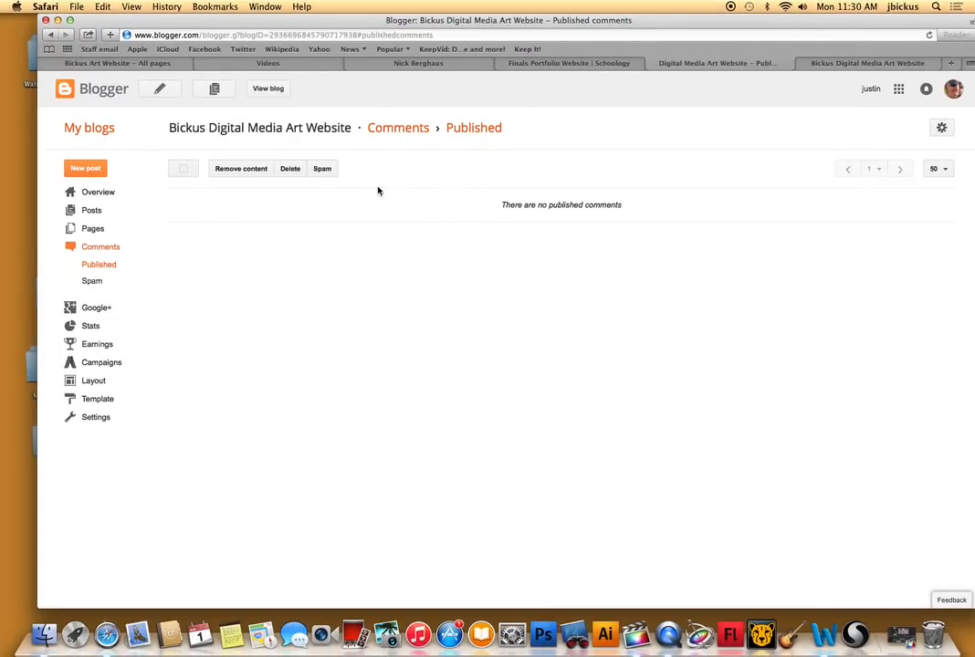
left_click(100, 130)
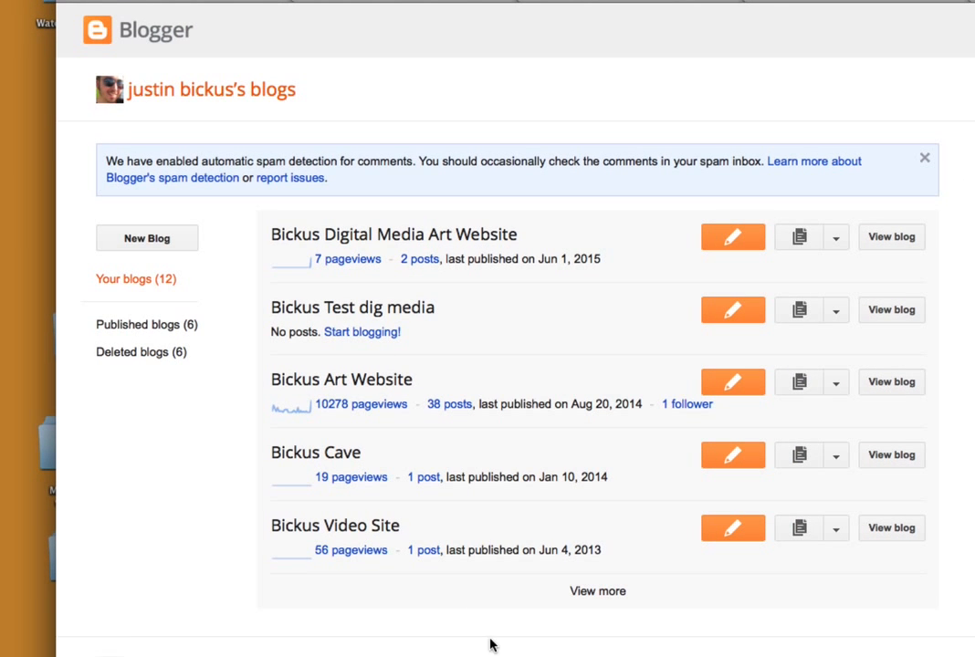
left_click(331, 380)
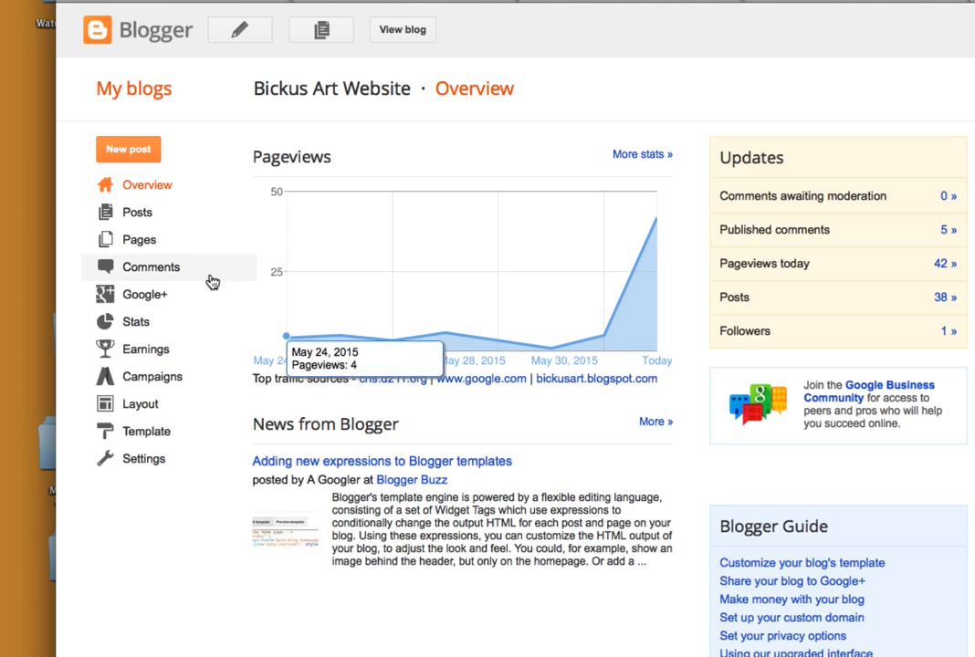
left_click(183, 267)
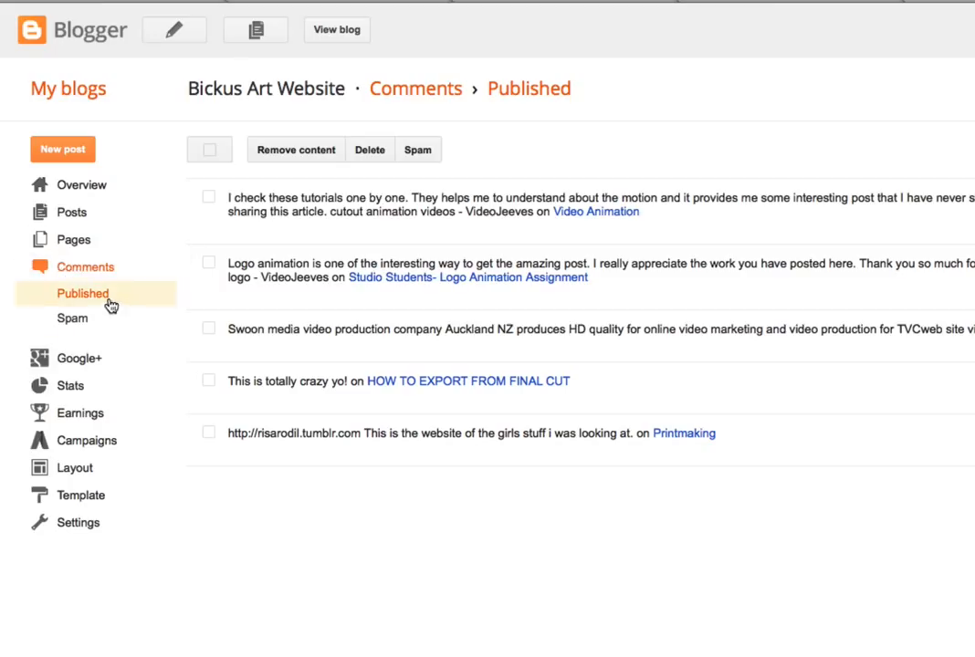
left_click(208, 197)
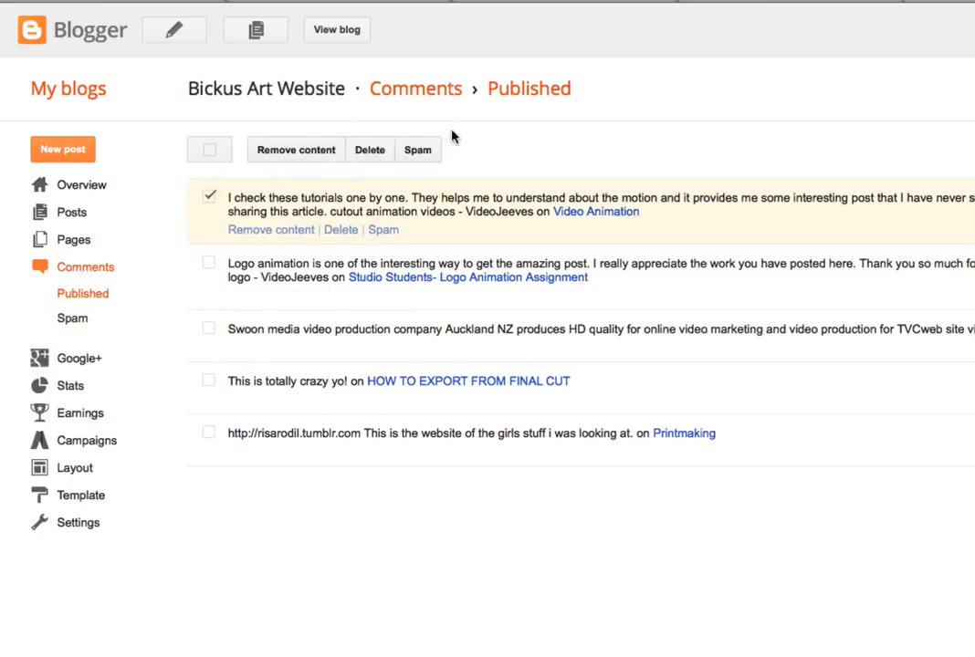
left_click(209, 198)
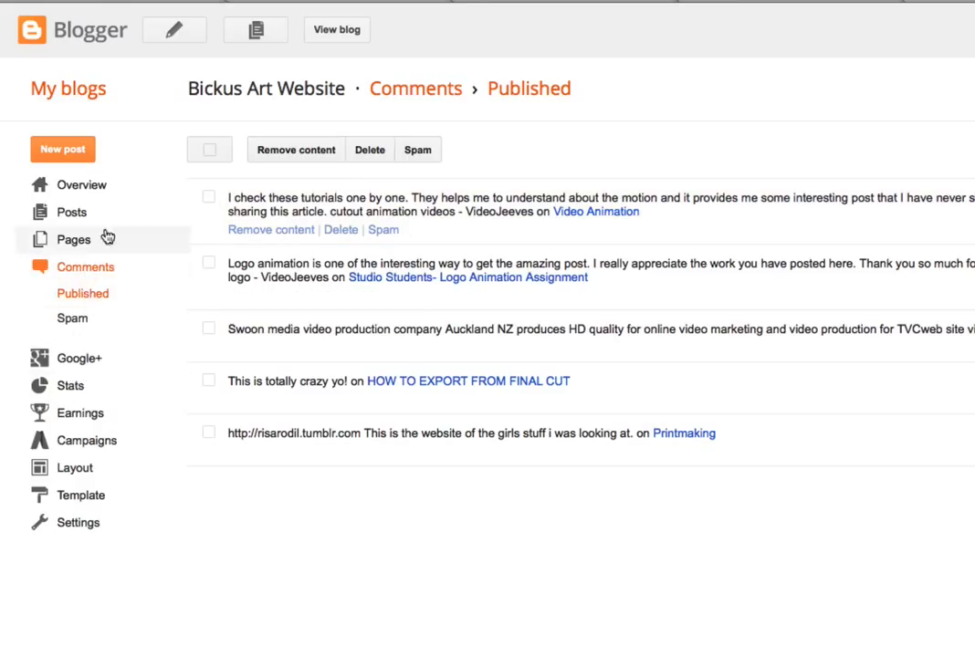
Review the older art website's Google+ settings and its pageview stats.
left_click(92, 359)
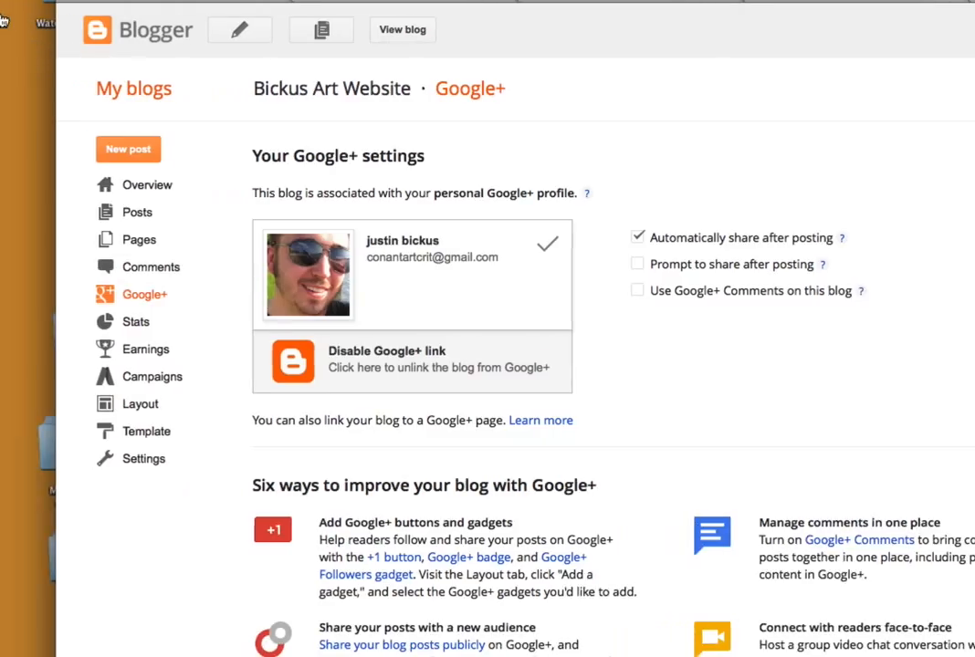
left_click(121, 334)
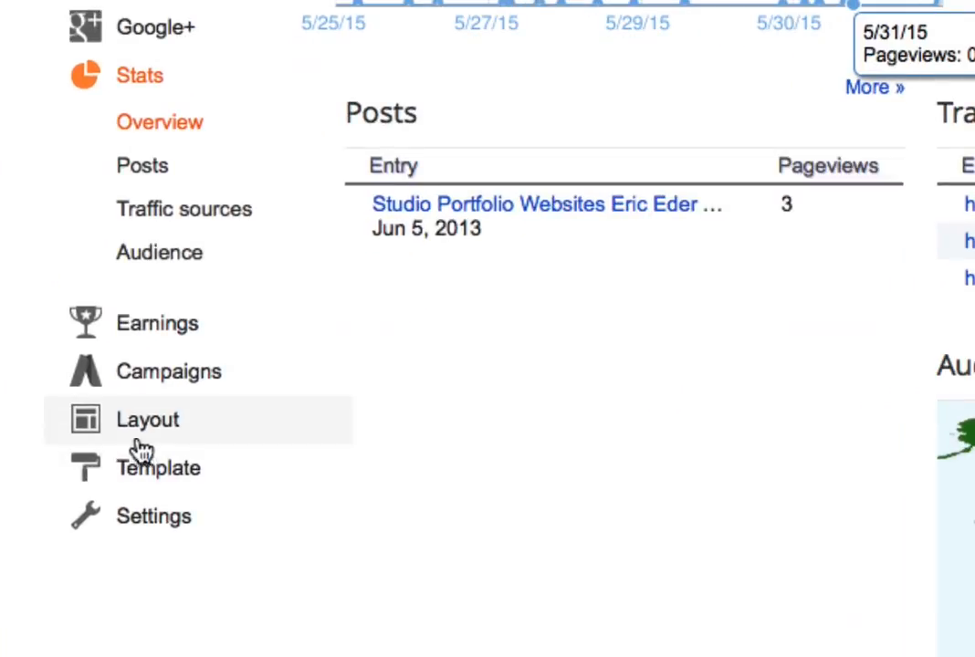
Examine the older art website's layout and its favicon configuration, leaving the favicon as it is.
left_click(131, 422)
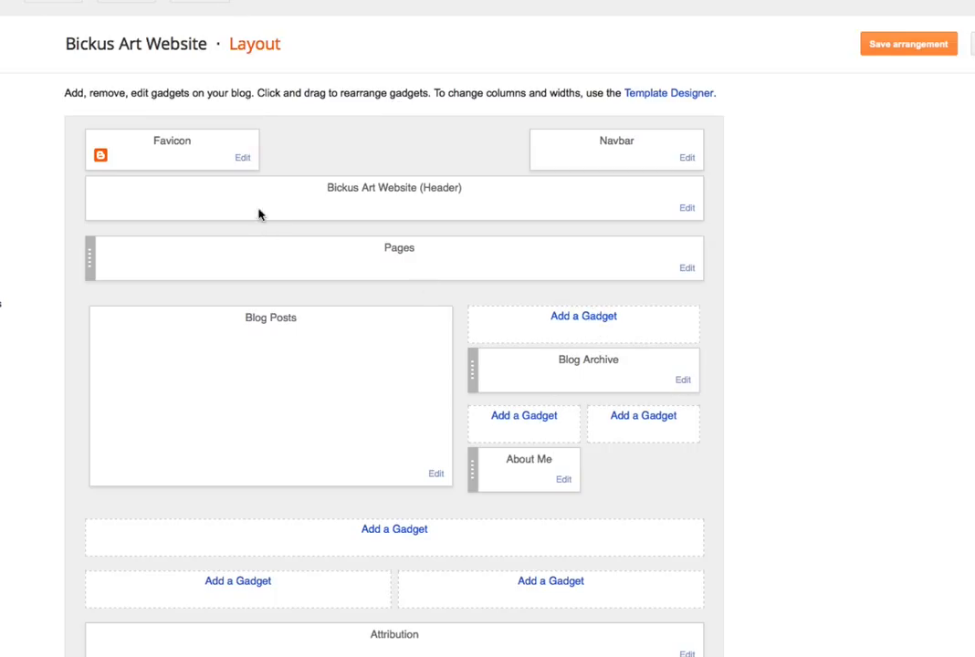
left_click(243, 159)
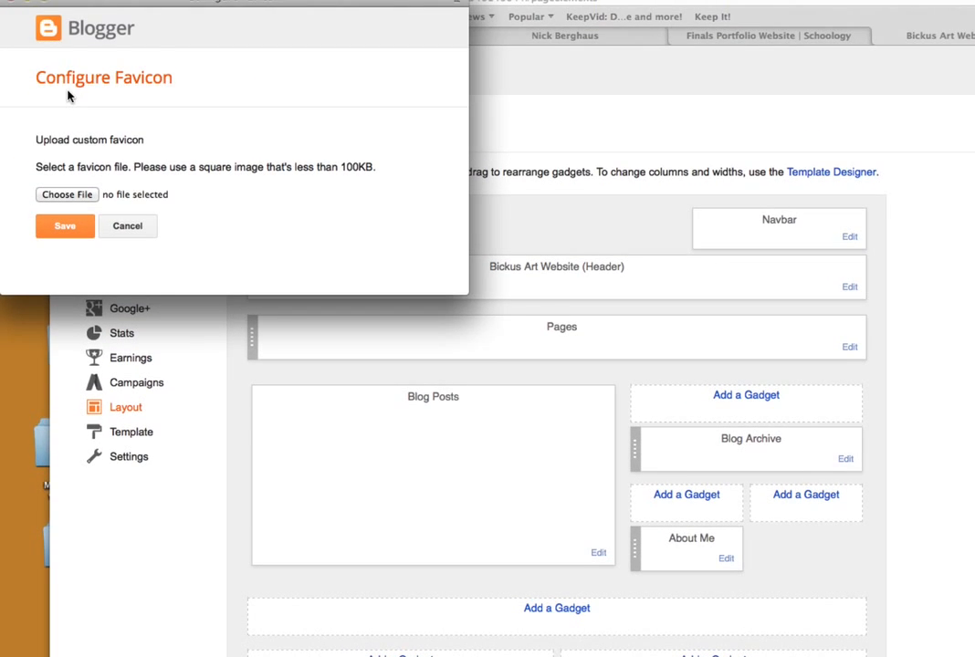
left_click(128, 227)
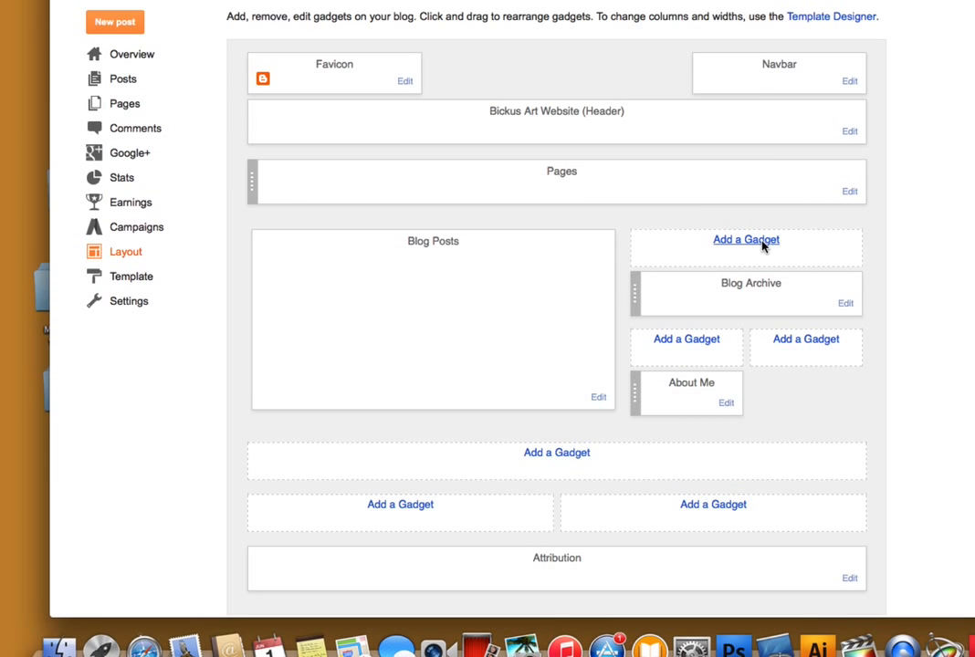
Examine the basic gadgets available for the older art website's sidebar, from Video Bar through List.
left_click(763, 242)
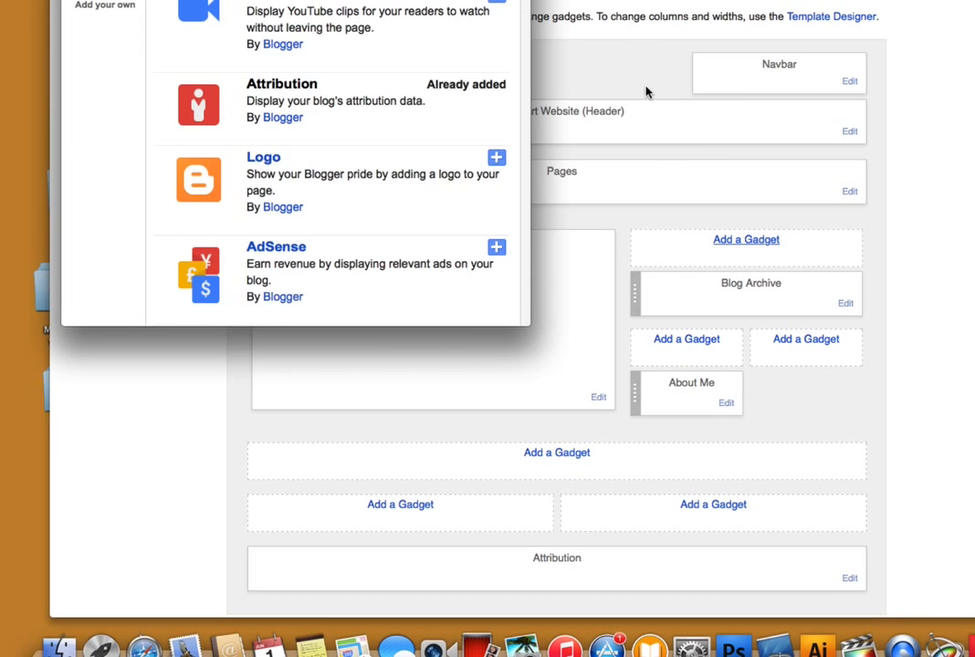
scroll(383, 246, "down", 5)
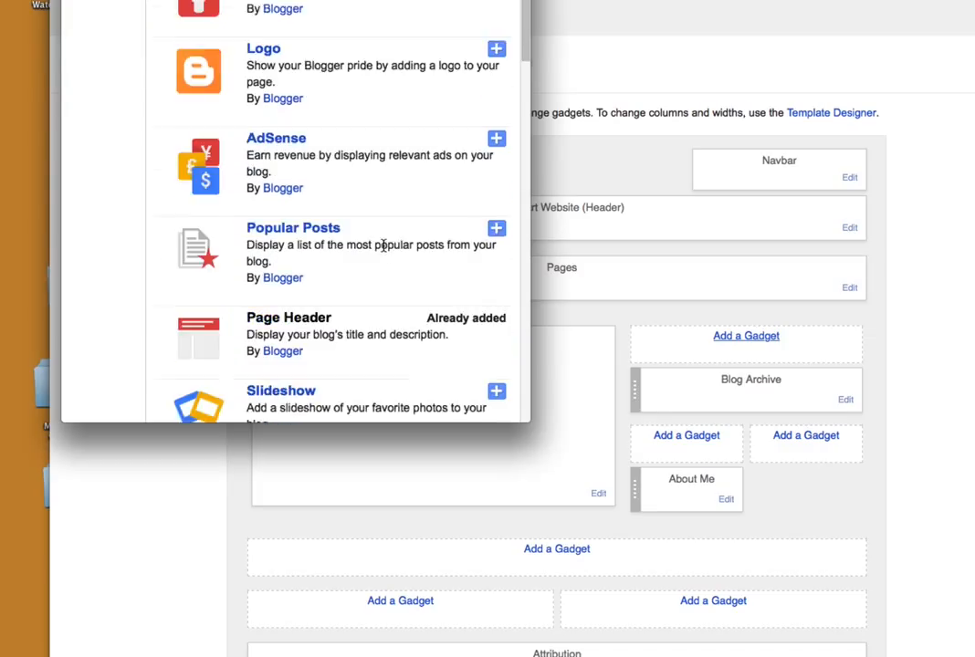
scroll(375, 242, "up", 1)
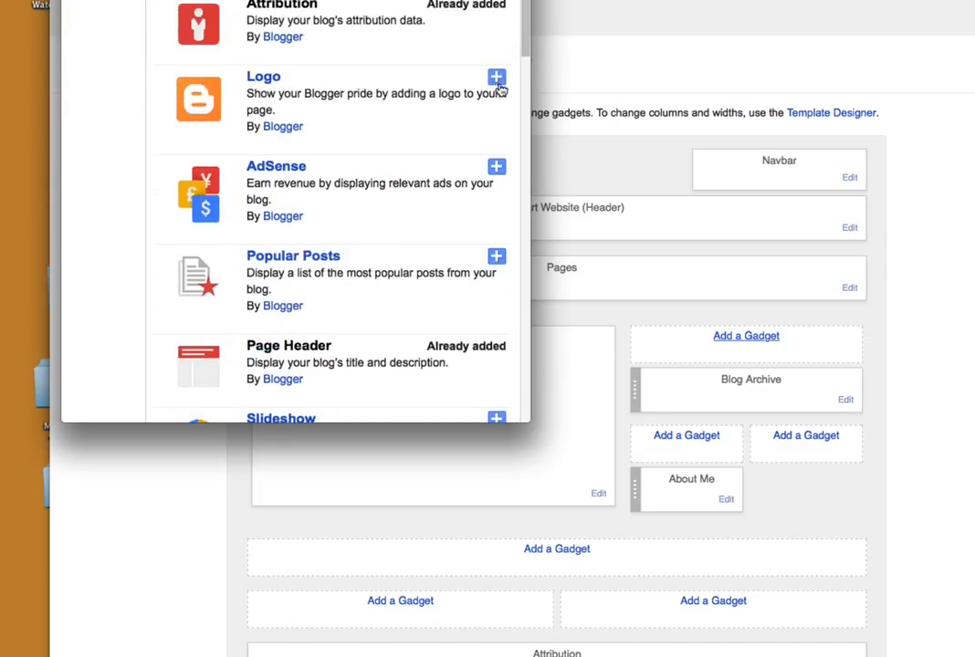
left_click_drag(524, 46, 522, 115)
scroll(517, 153, "down", 10)
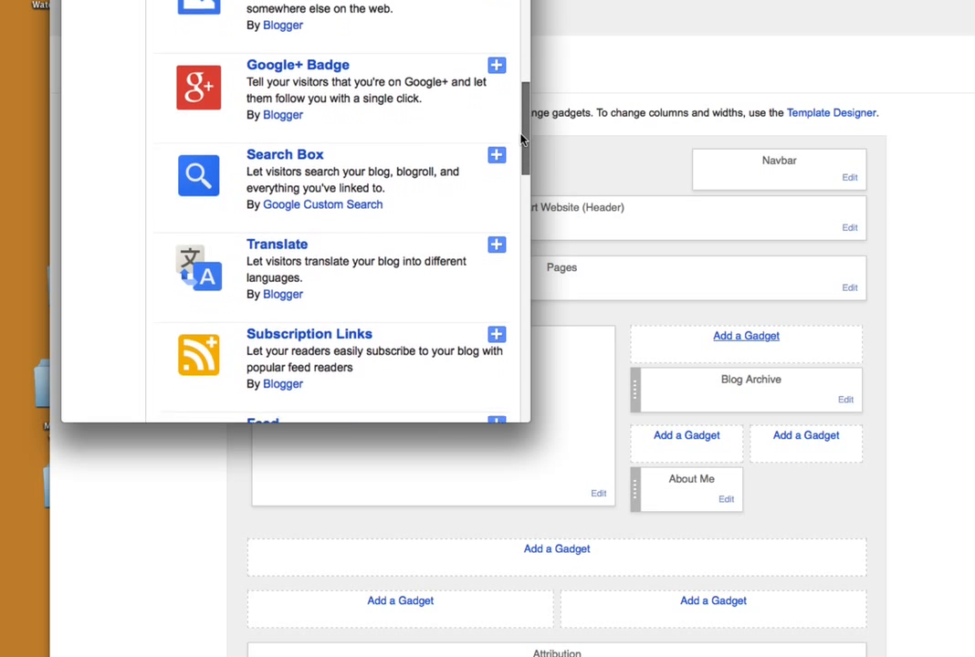
scroll(510, 210, "down", 10)
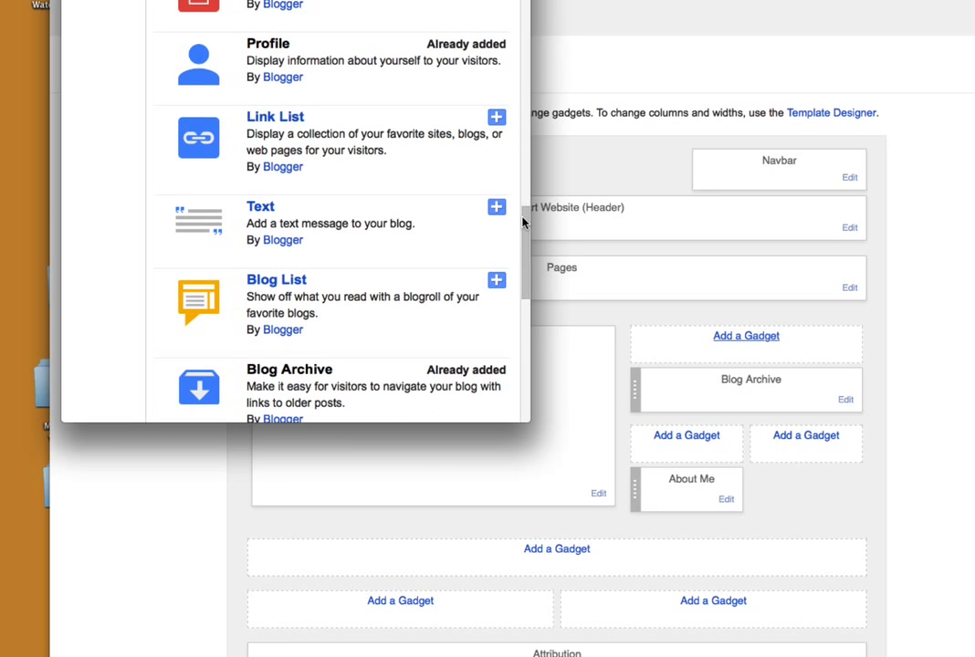
scroll(518, 237, "down", 10)
scroll(504, 338, "down", 5)
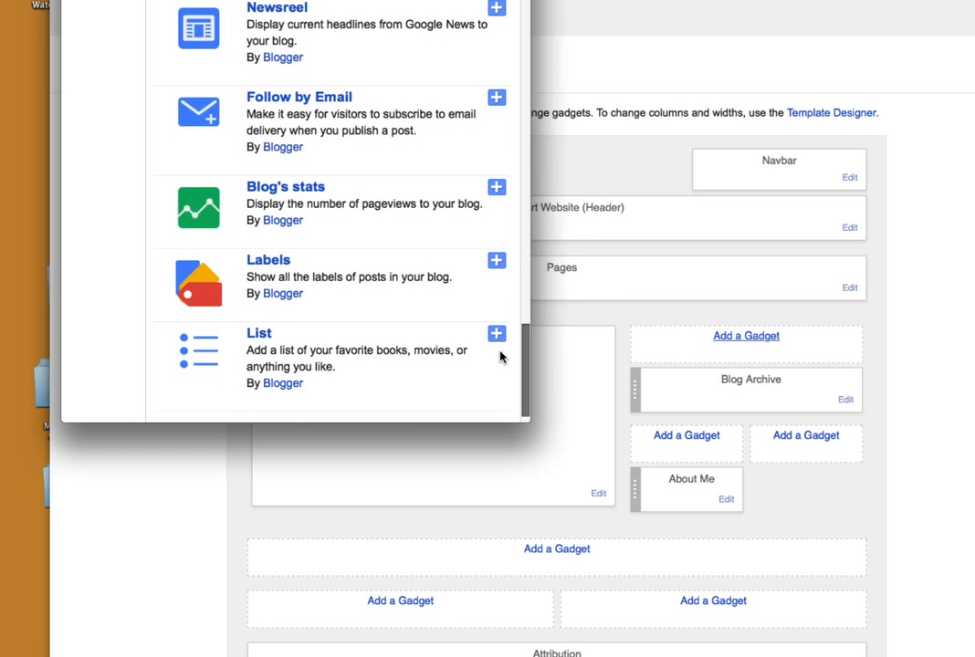
scroll(501, 353, "up", 7)
scroll(507, 306, "up", 15)
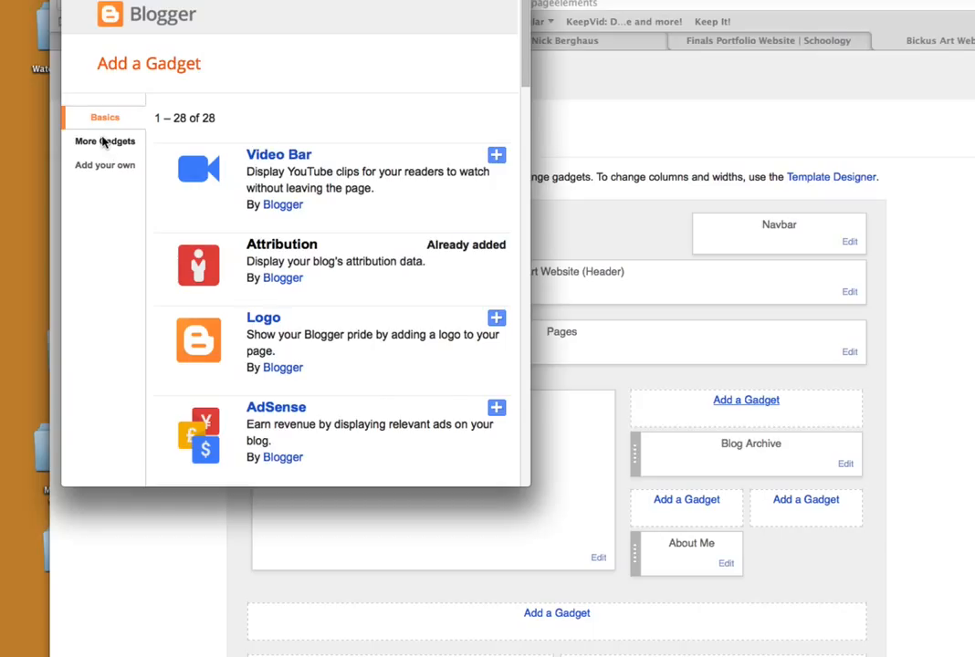
Add the third-party Share It gadget to the older art website's sidebar, keeping its title and 200 px height.
left_click(104, 141)
scroll(321, 219, "down", 3)
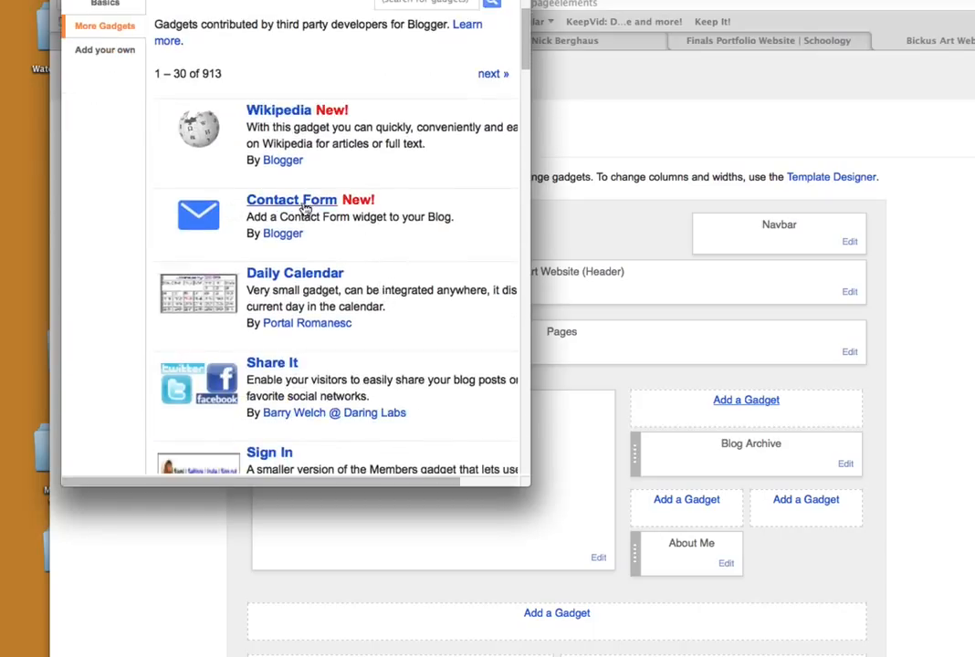
left_click_drag(528, 37, 536, 79)
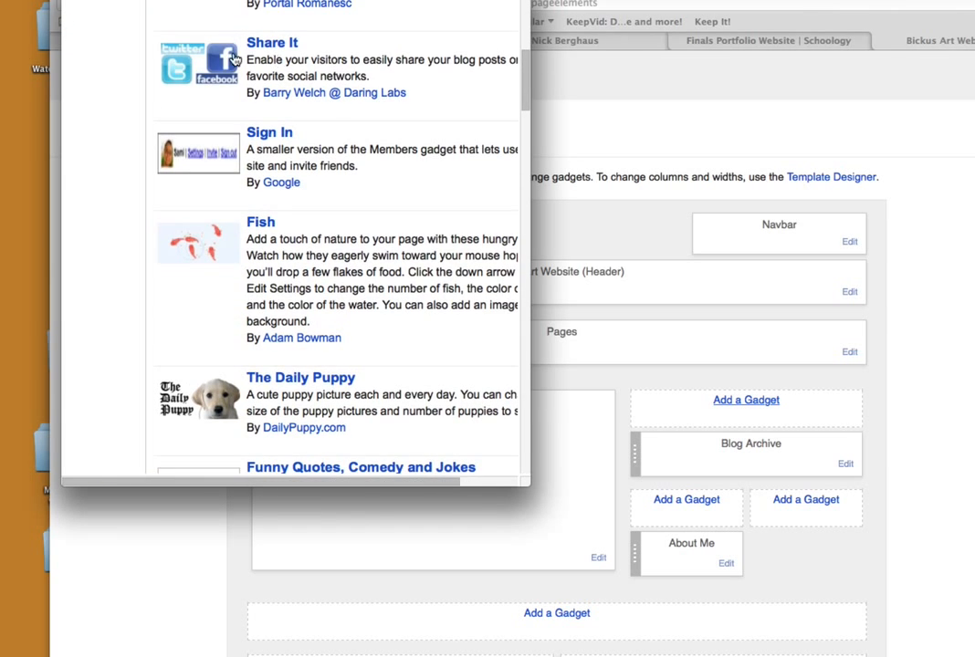
mouse_move(527, 75)
left_mouse_down()
mouse_move(511, 196)
mouse_move(519, 58)
left_mouse_up()
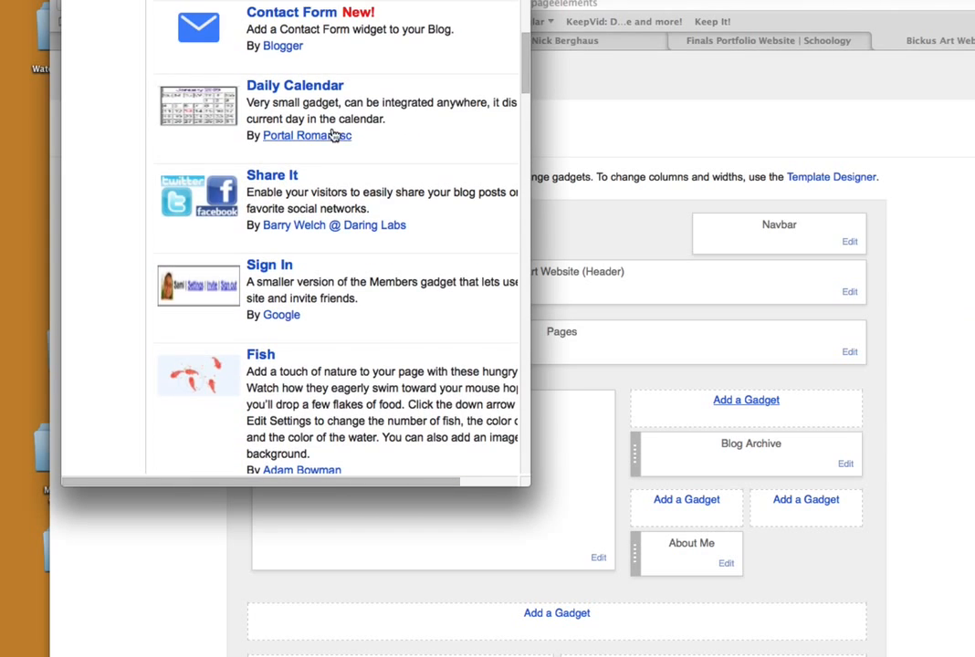
left_click(268, 176)
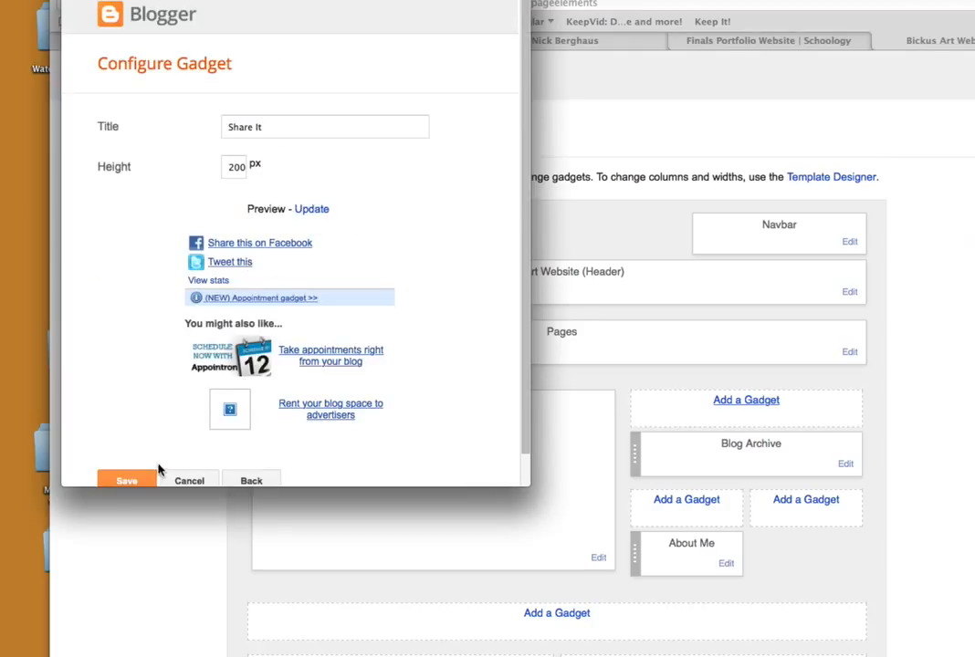
left_click(127, 482)
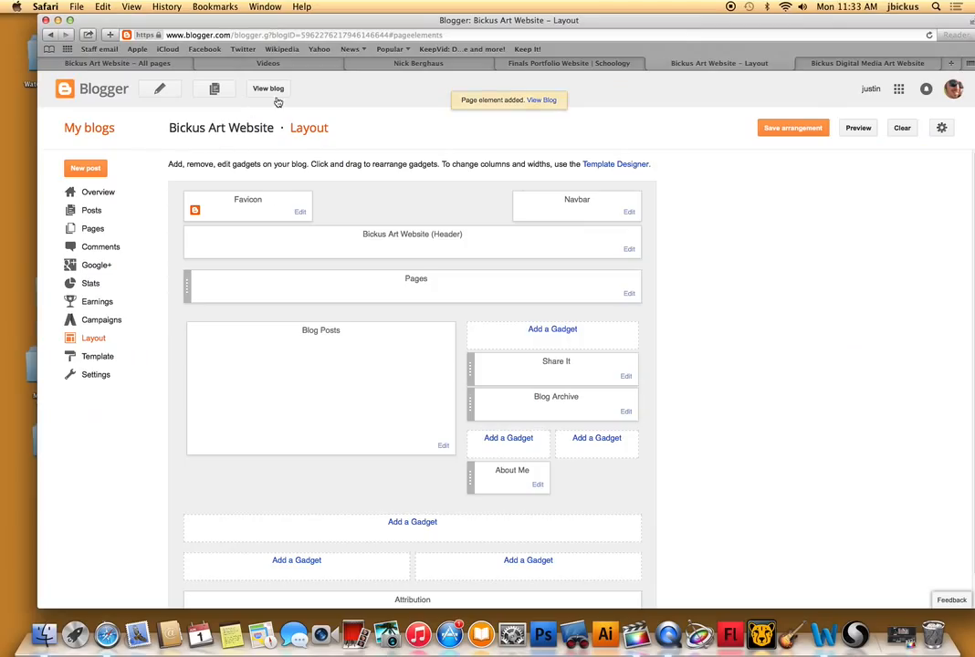
View the published older art website and check its sidebar's Share It gadget and the months in its blog archive.
left_click(269, 88)
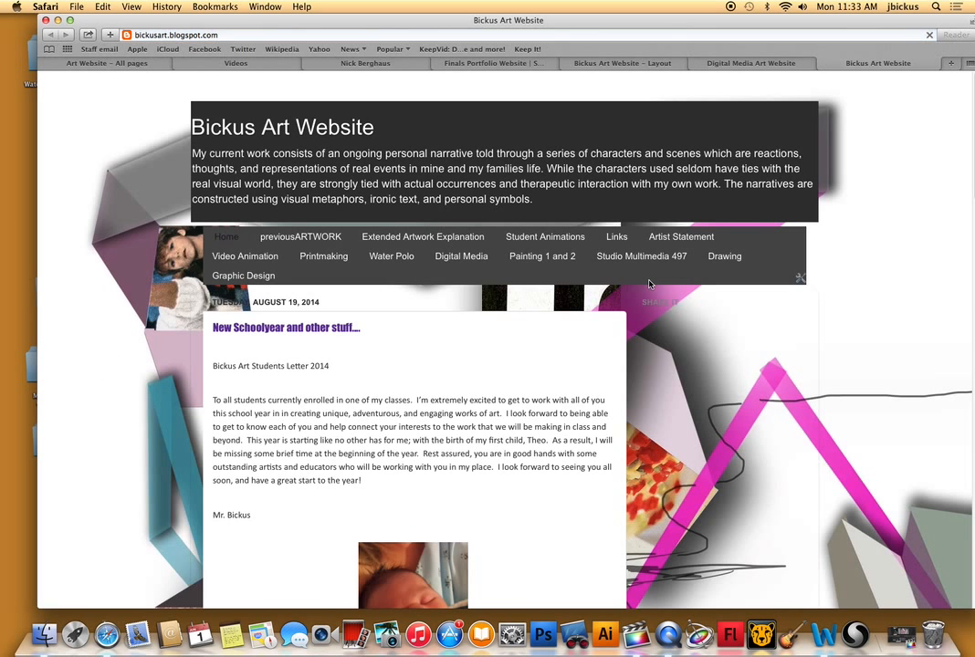
scroll(776, 306, "down", 4)
scroll(783, 319, "down", 10)
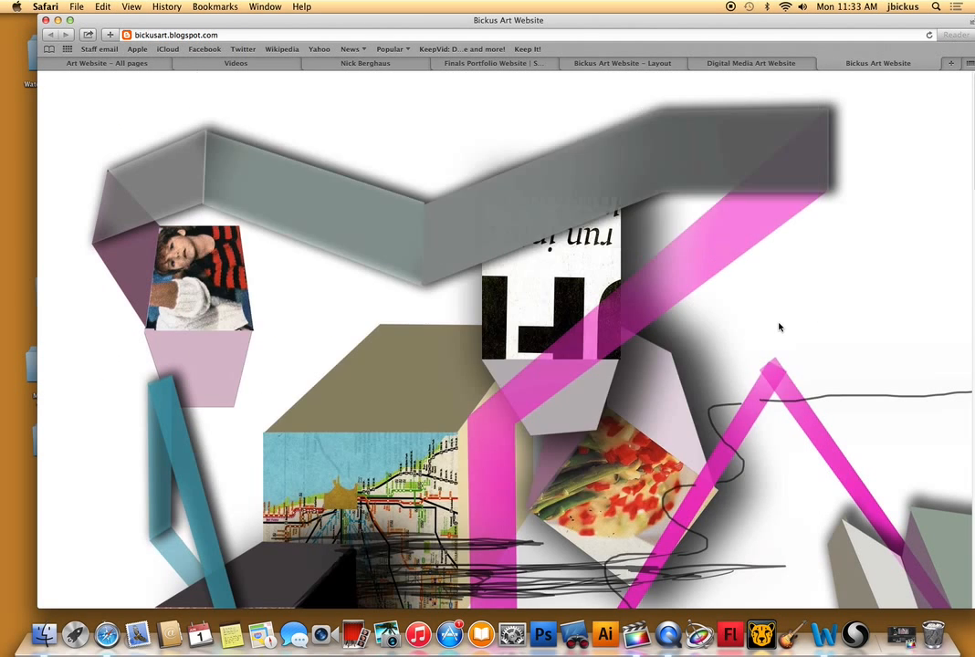
scroll(783, 322, "up", 15)
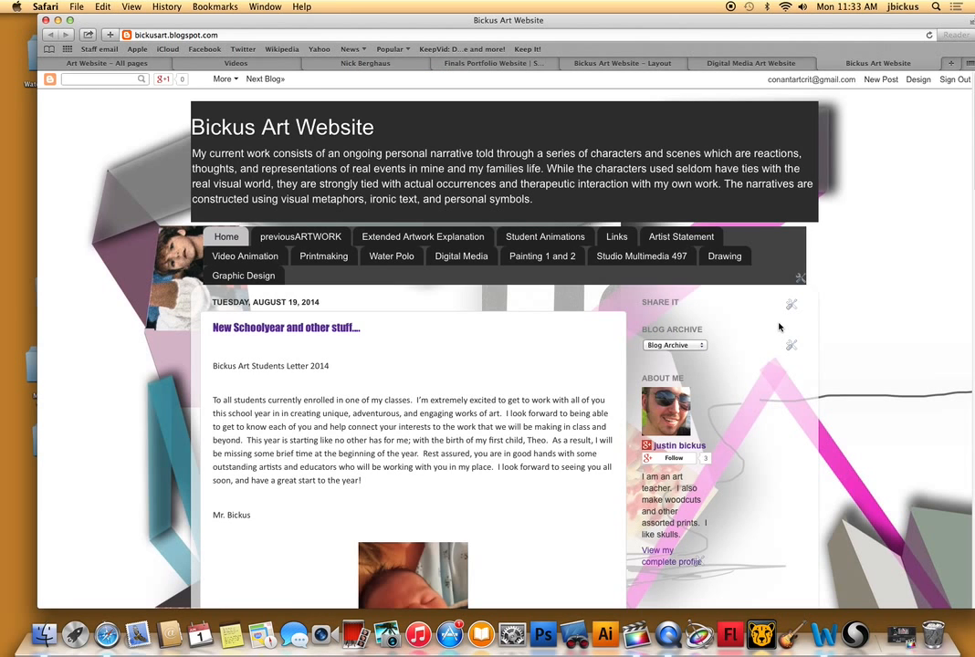
scroll(779, 327, "down", 2)
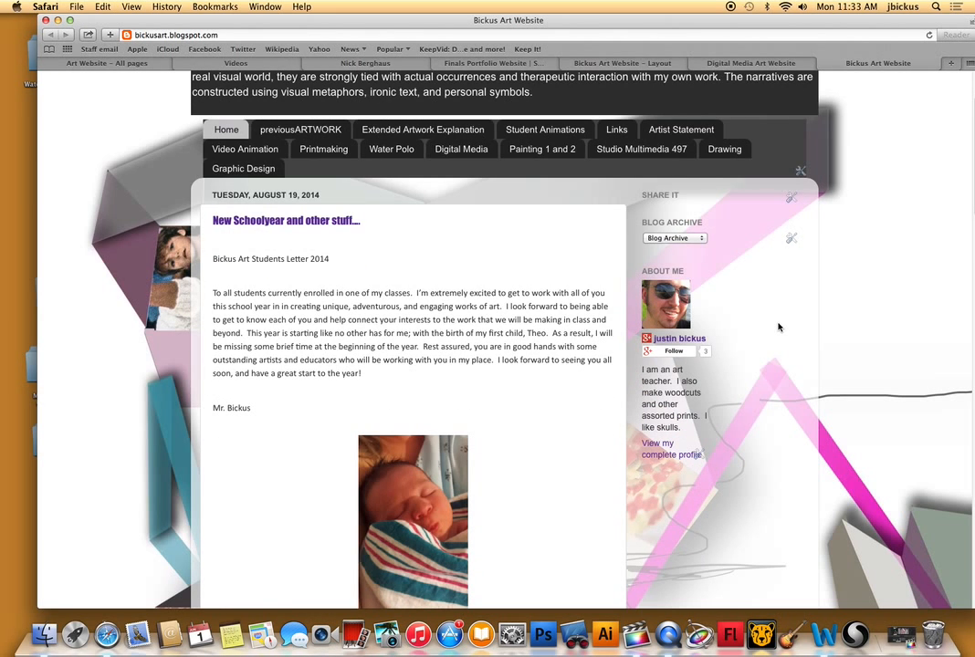
scroll(778, 327, "down", 1)
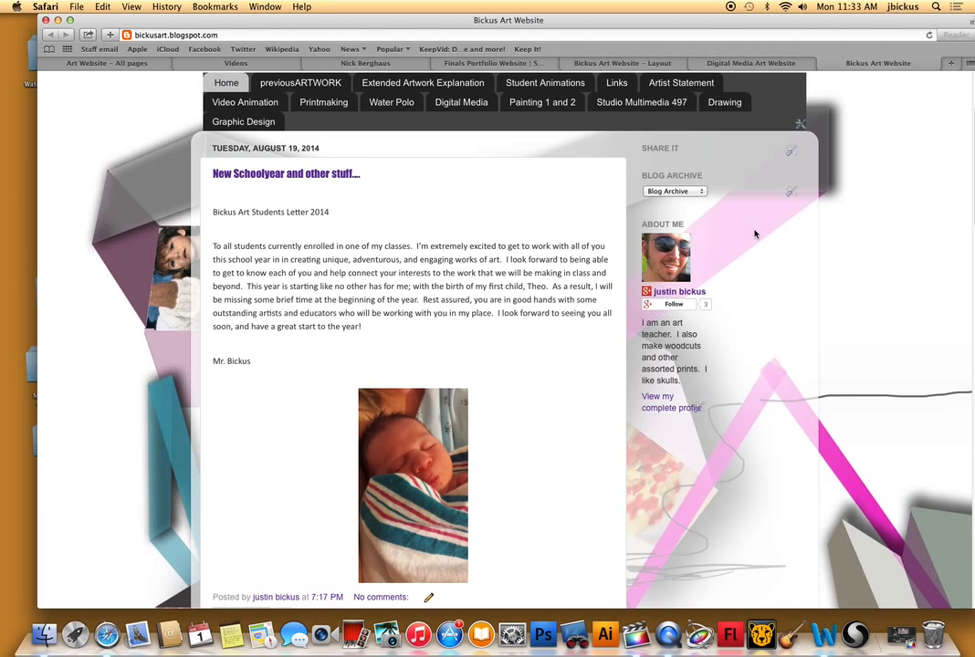
left_click(698, 189)
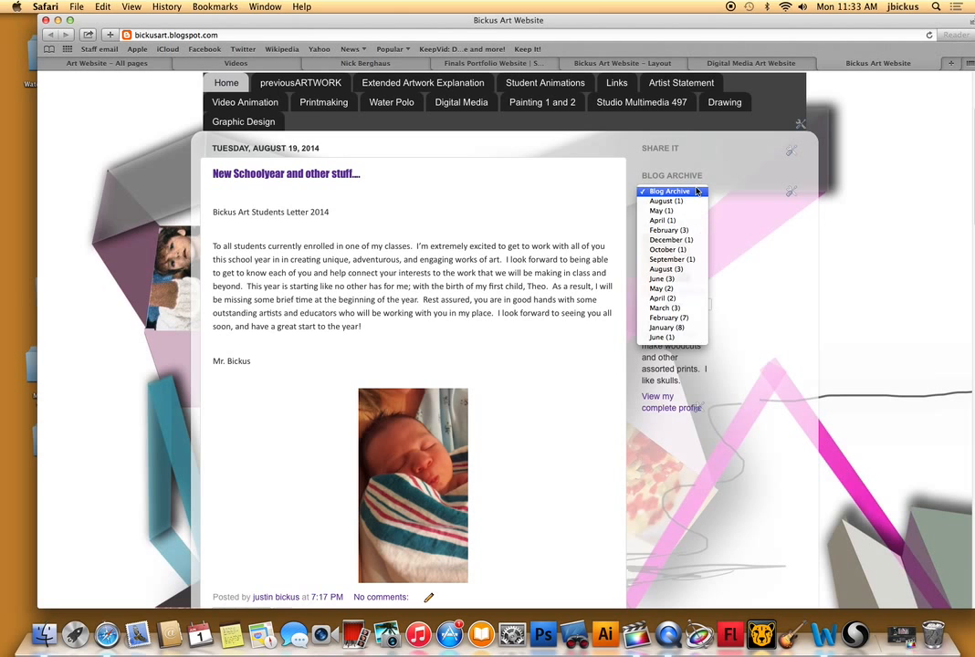
left_click(706, 156)
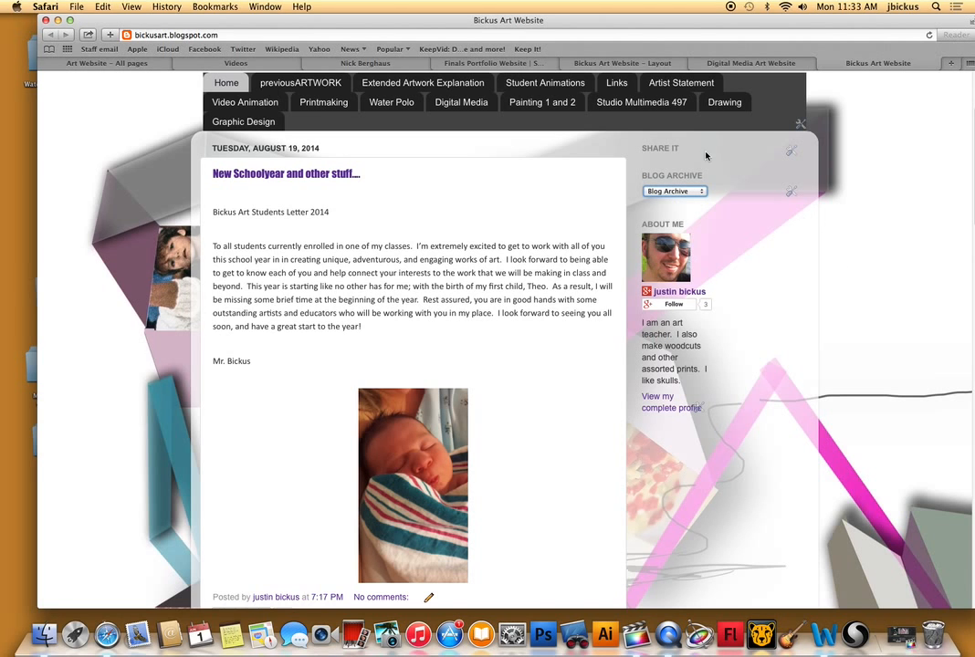
Inspect the Share It gadget's configuration from the published blog and close it without changing anything.
left_click(650, 153)
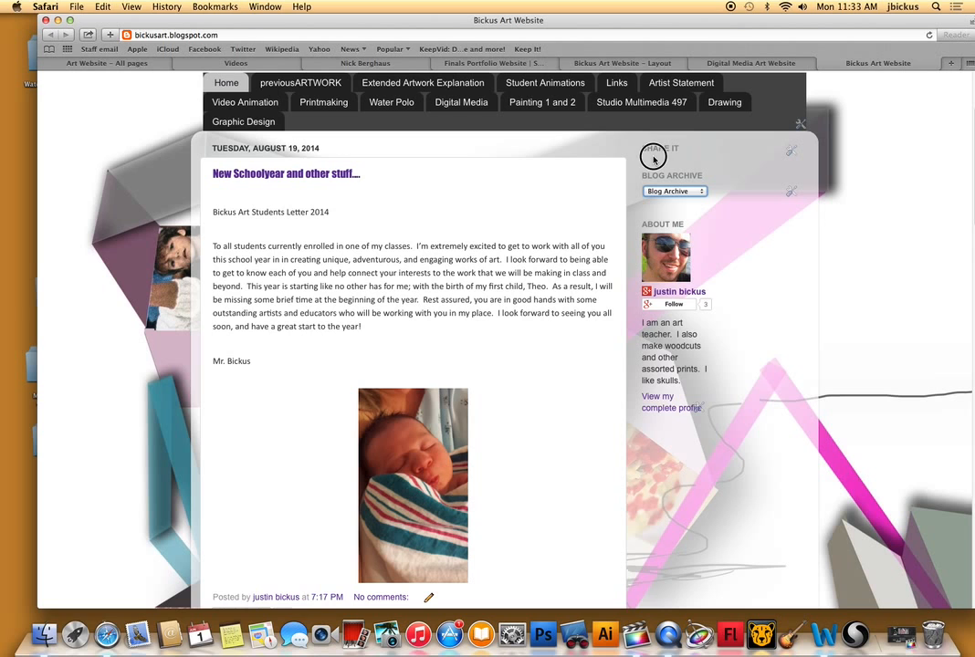
left_click(792, 152)
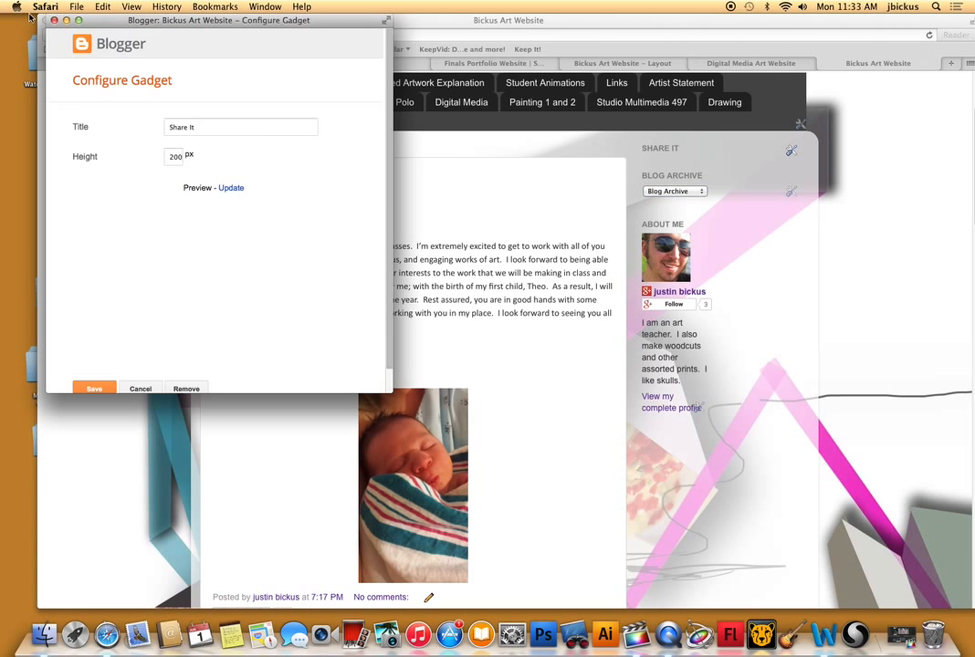
left_click(54, 21)
Return to the older art website's layout and save the gadget arrangement.
left_click(750, 63)
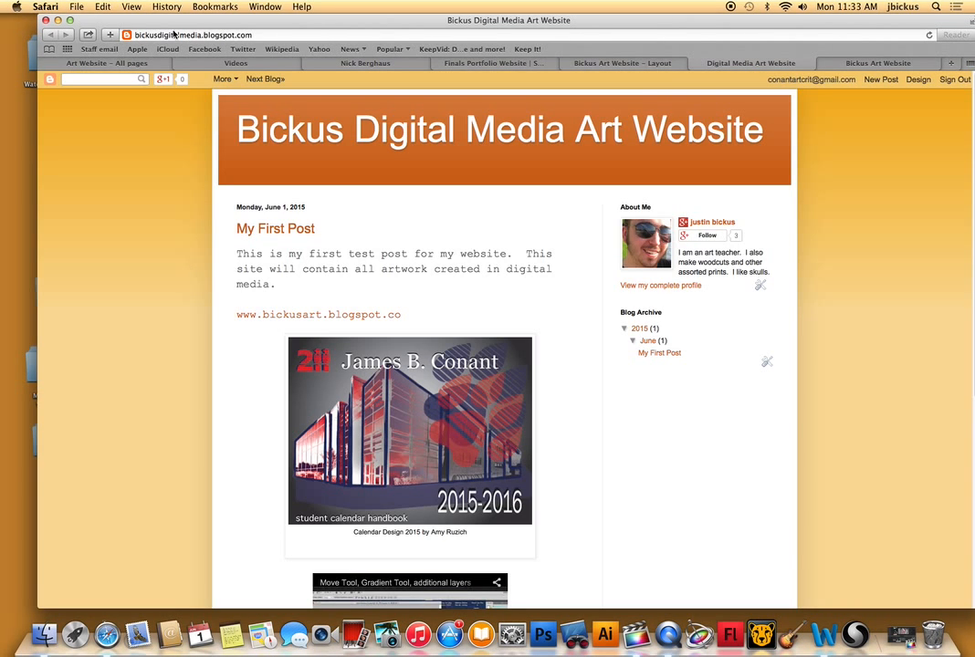
left_click(620, 63)
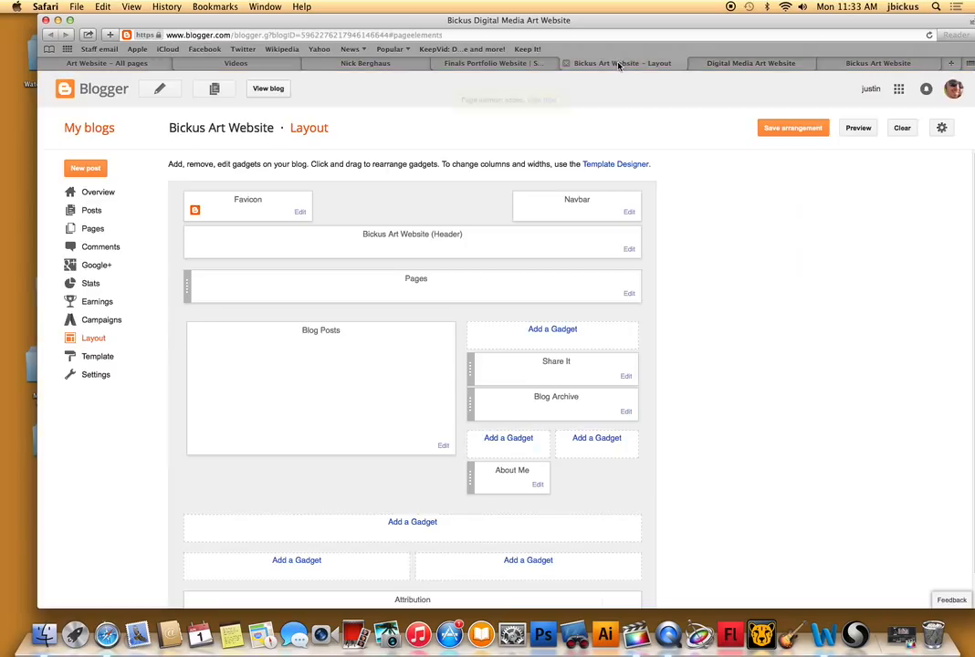
left_click(800, 127)
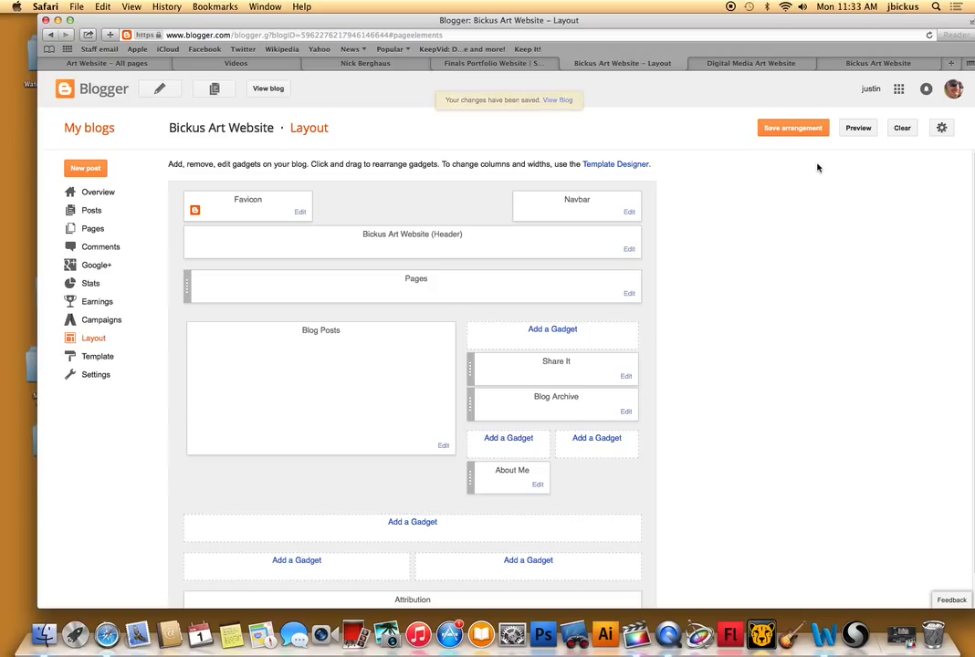
left_click(781, 130)
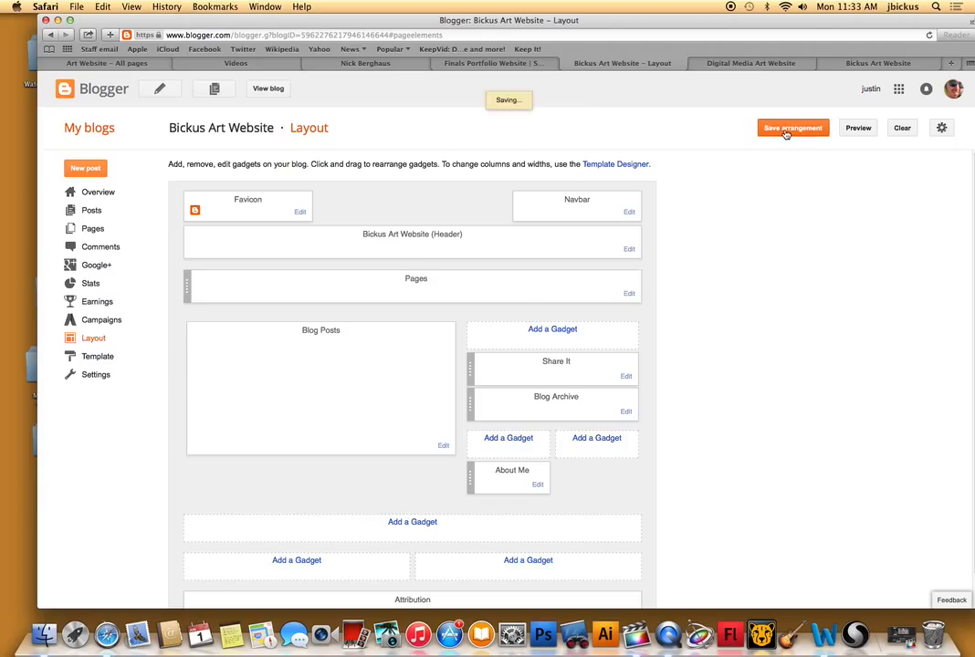
Recheck the Share It gadget on the published older art website, and close both open copies of that site.
left_click(267, 89)
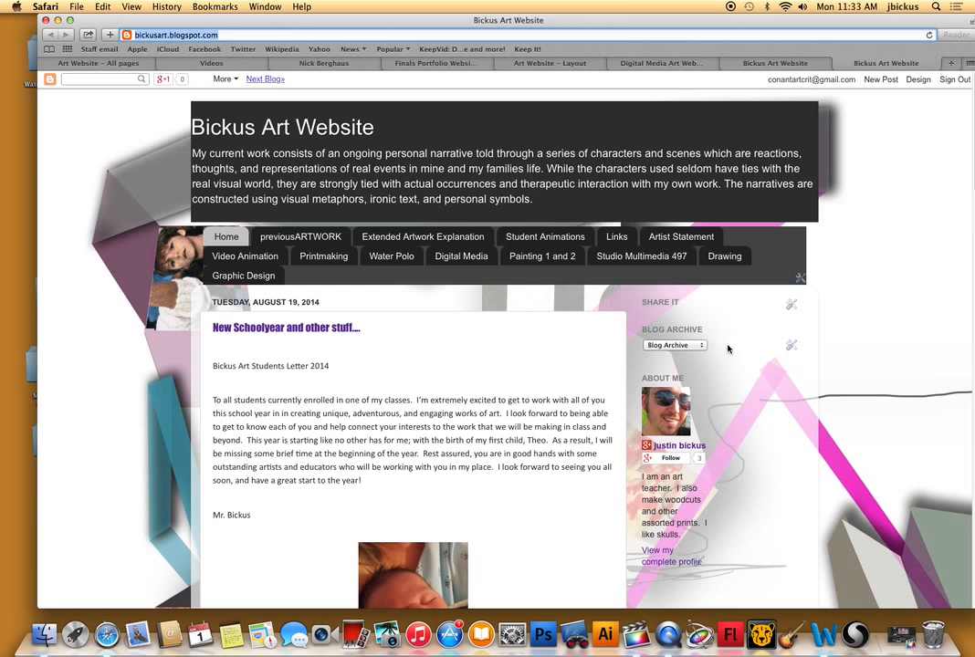
scroll(748, 342, "down", 5)
scroll(741, 345, "down", 2)
scroll(737, 344, "up", 6)
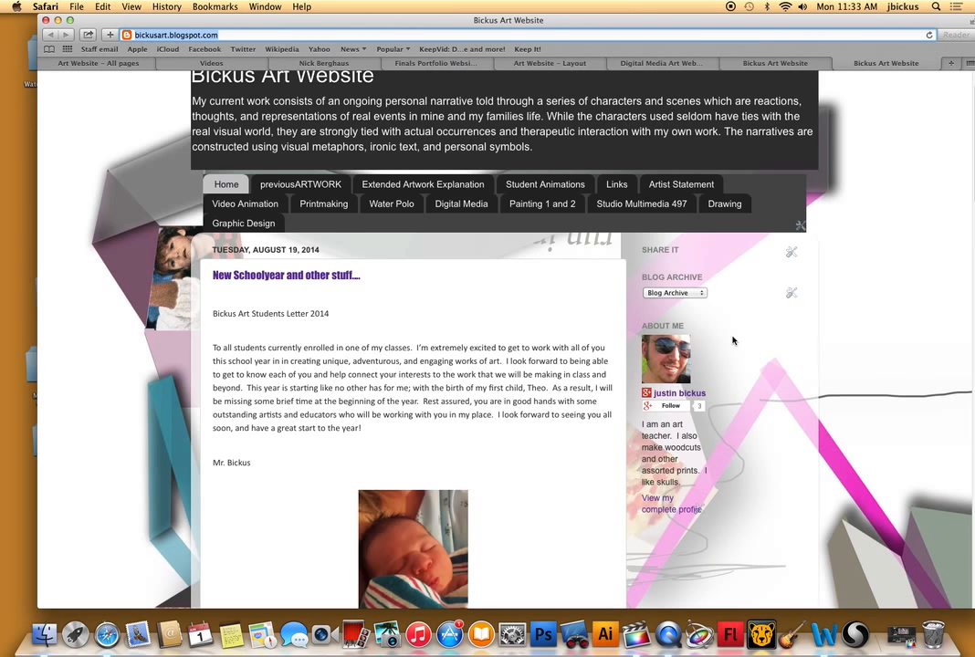
left_click(839, 64)
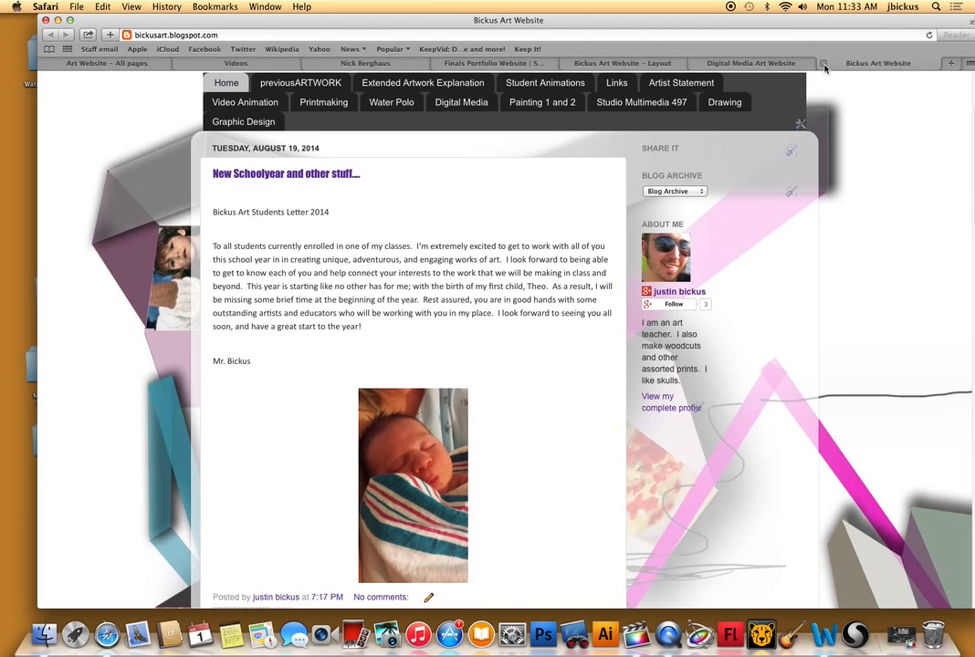
left_click(826, 65)
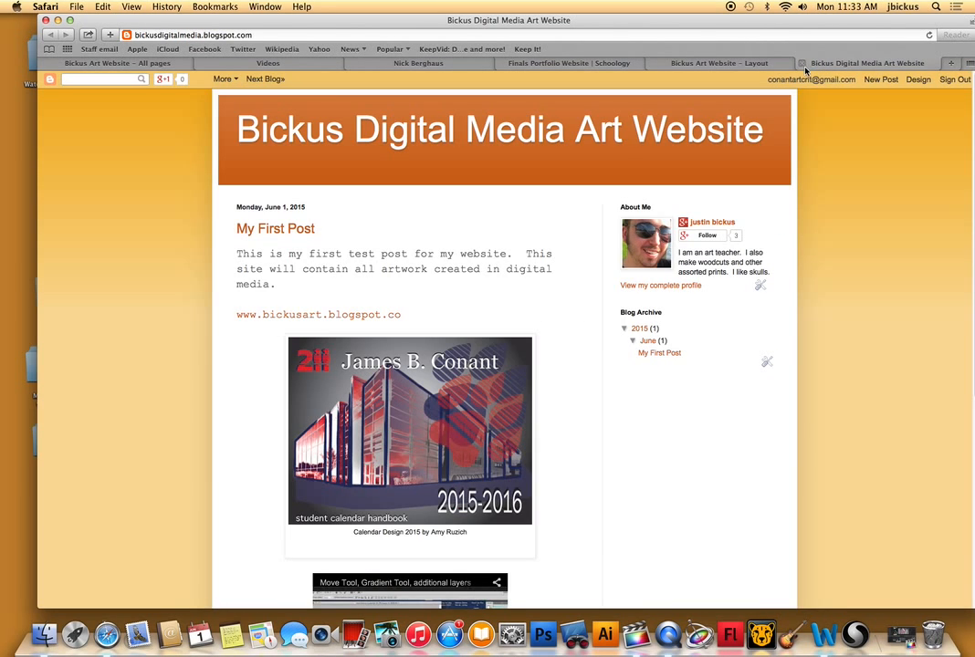
Go to the list of blogs, view the published Bickus Digital Media Art Website, and close that page.
left_click(746, 64)
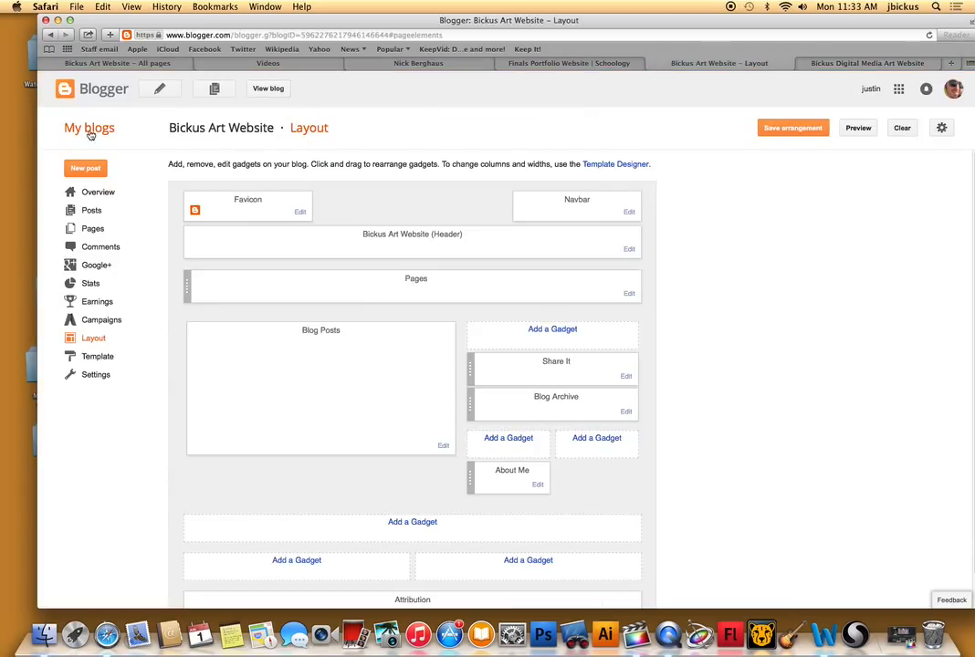
left_click(104, 92)
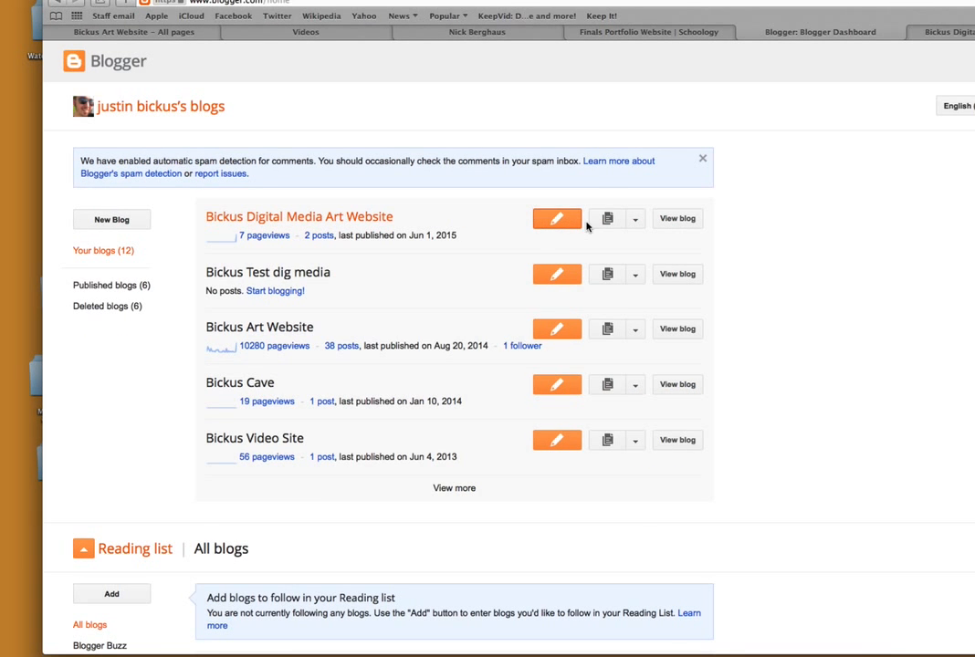
left_click(685, 220)
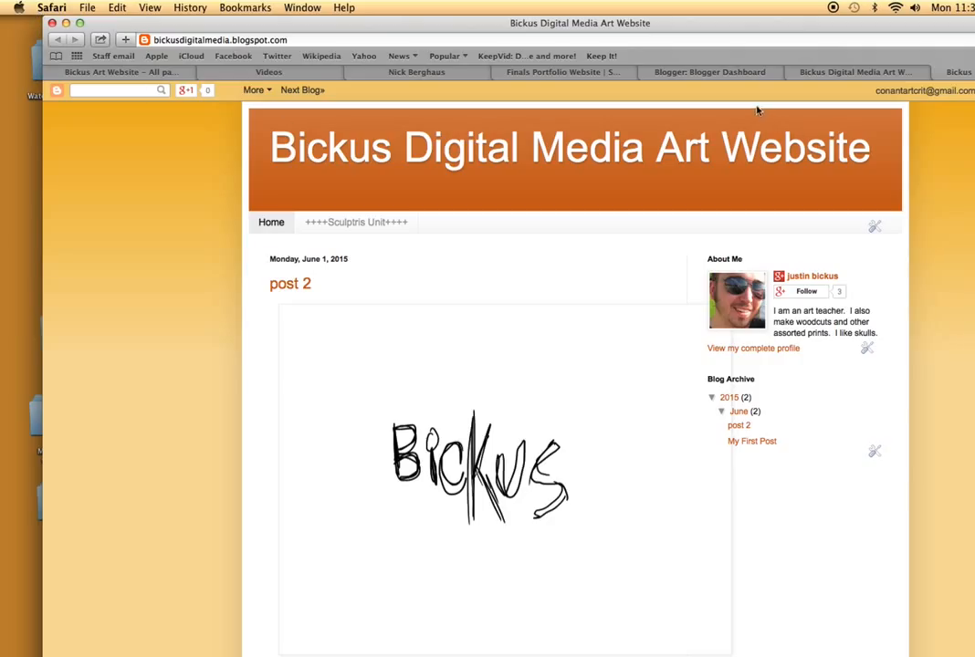
left_click(938, 73)
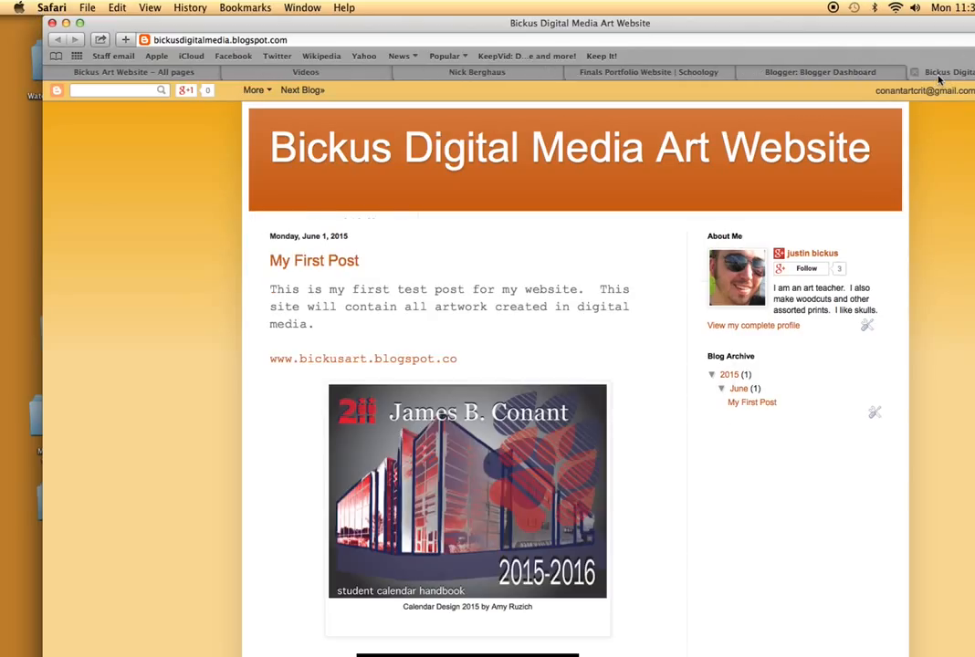
Open the Bickus Digital Media Art Website from the blog list and show its layout.
left_click(848, 73)
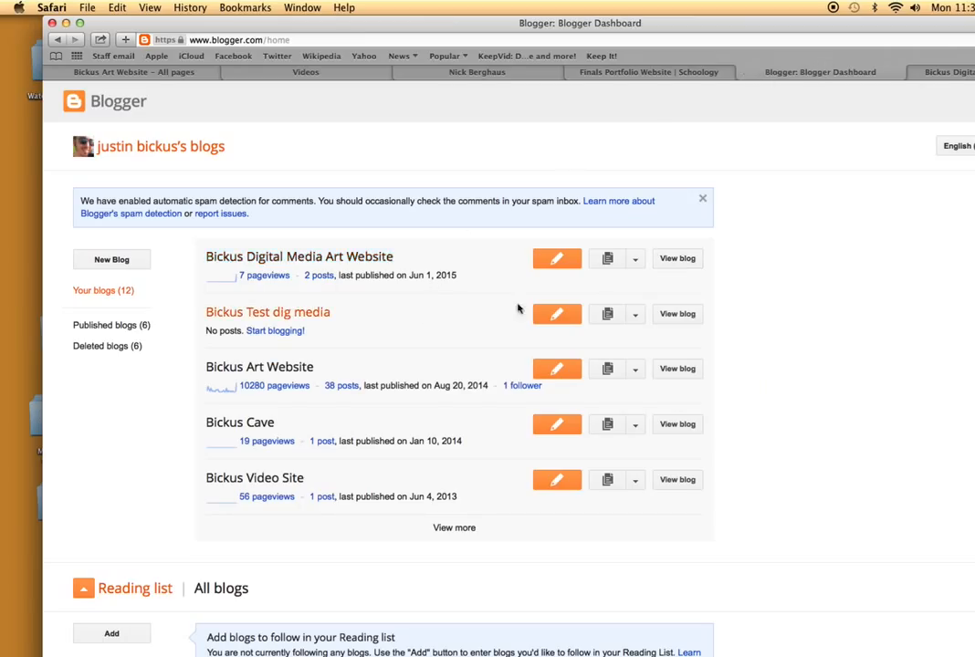
left_click(279, 258)
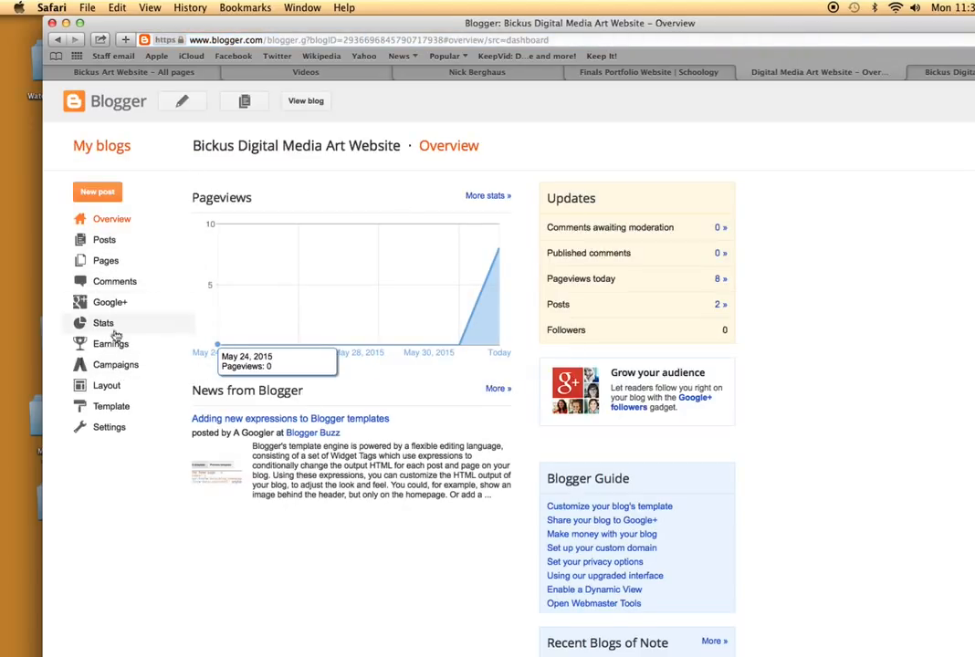
left_click(106, 386)
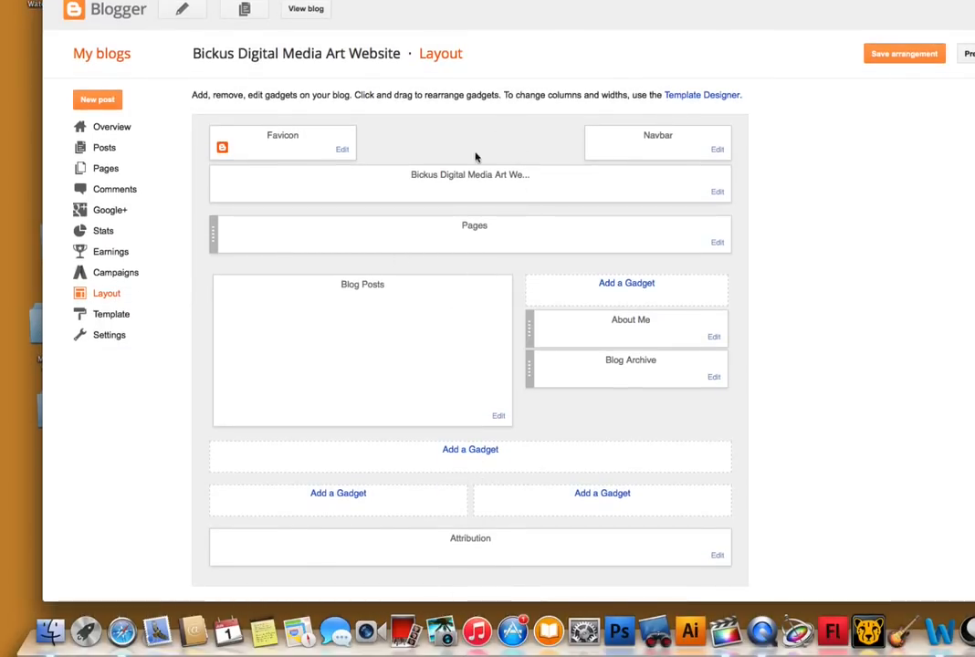
Browse the blog's template gallery and apply the Snapshot template from Dynamic Views.
left_click(134, 316)
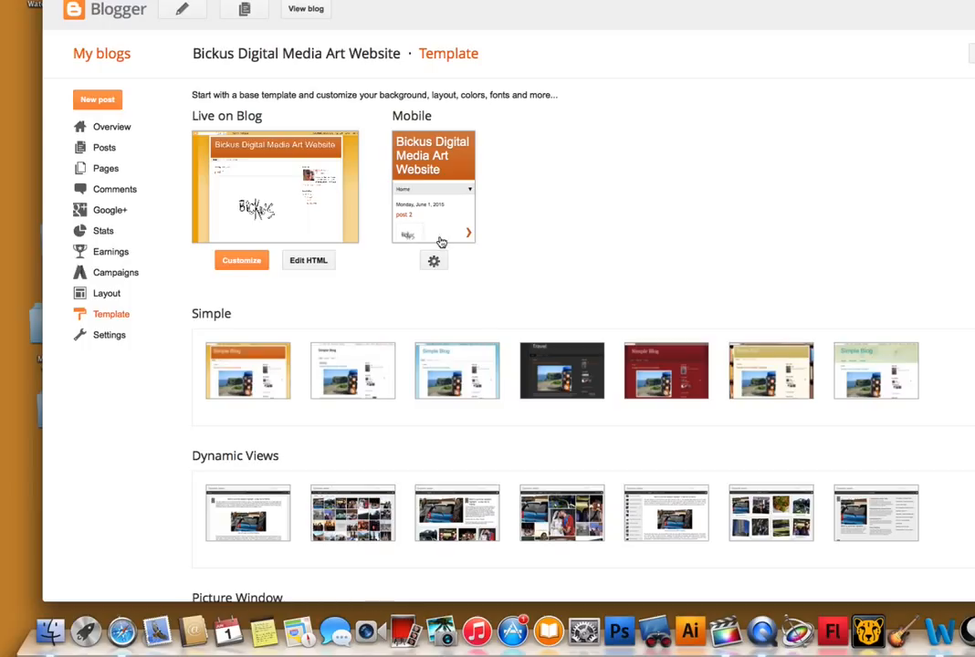
scroll(429, 402, "down", 1)
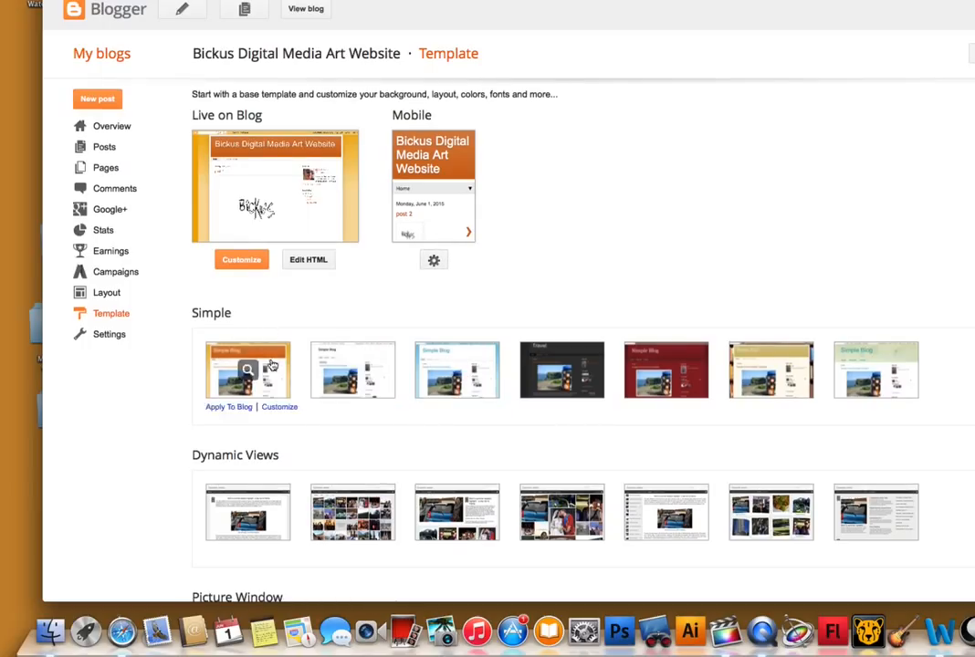
scroll(501, 472, "down", 4)
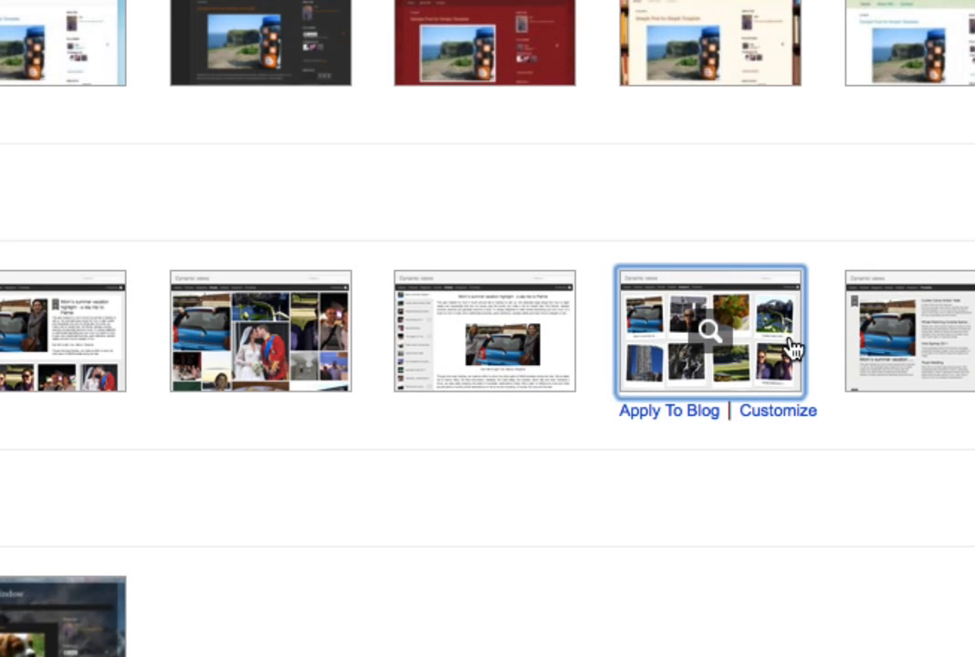
left_click(793, 348)
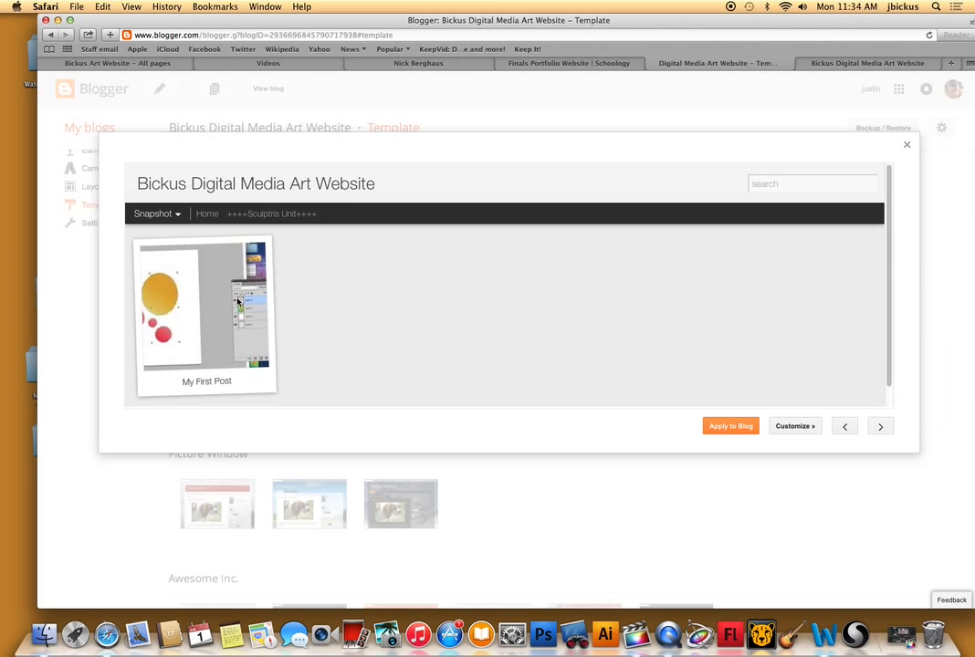
left_click(731, 427)
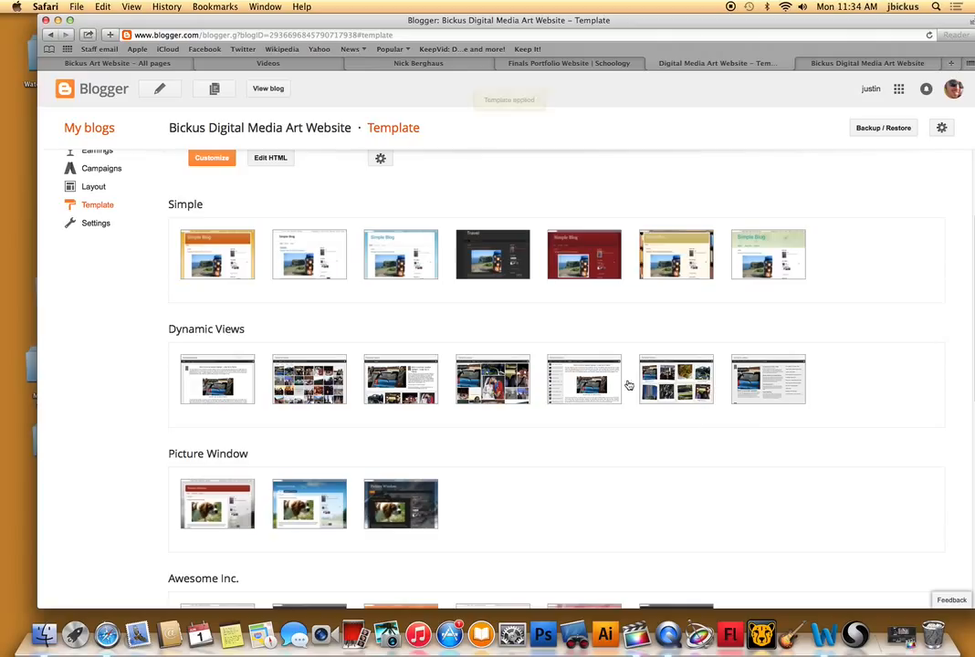
Apply the orange Simple template to the blog again.
left_click(243, 249)
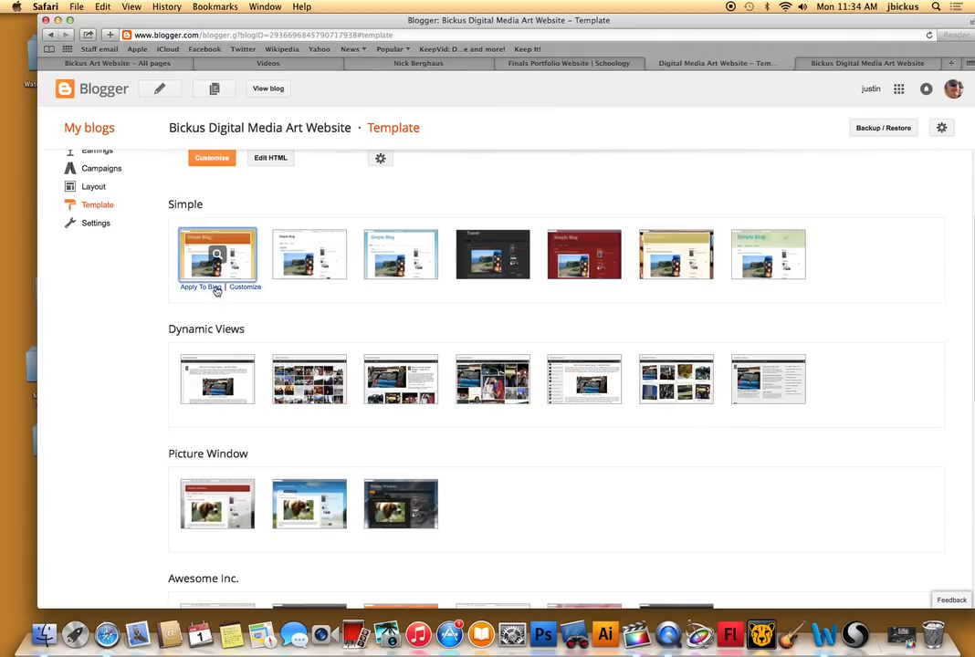
left_click(187, 274)
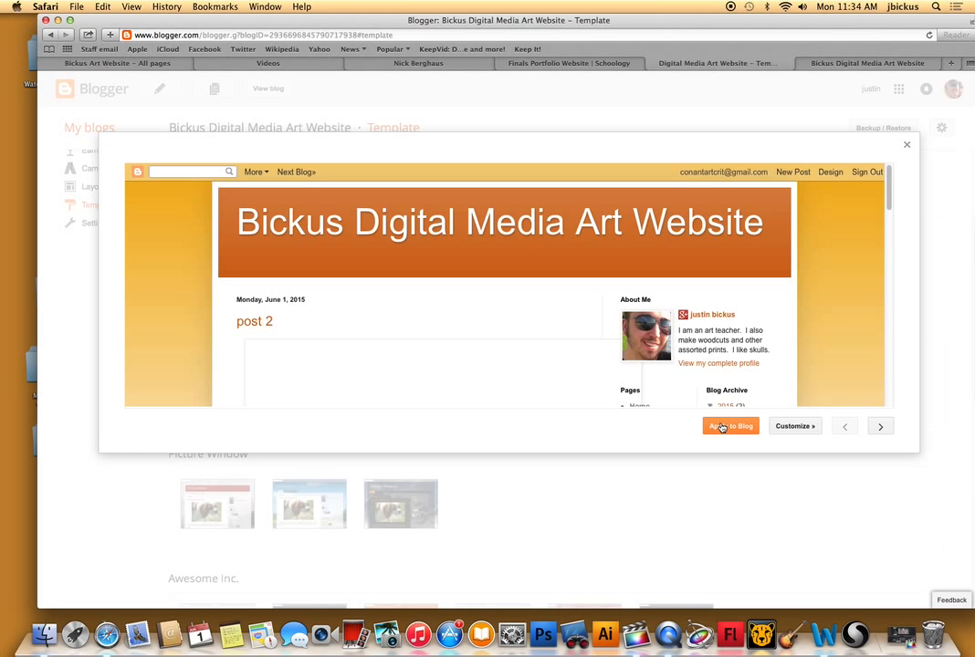
left_click(721, 428)
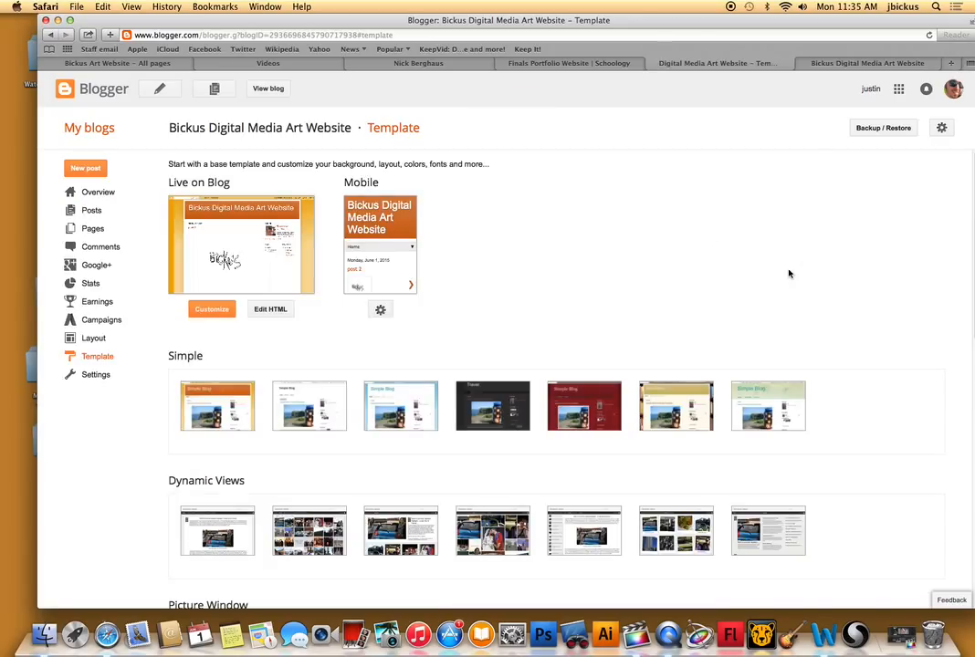
Open the Template Designer from the blog's layout and apply the dark variant of the Simple template.
left_click(94, 339)
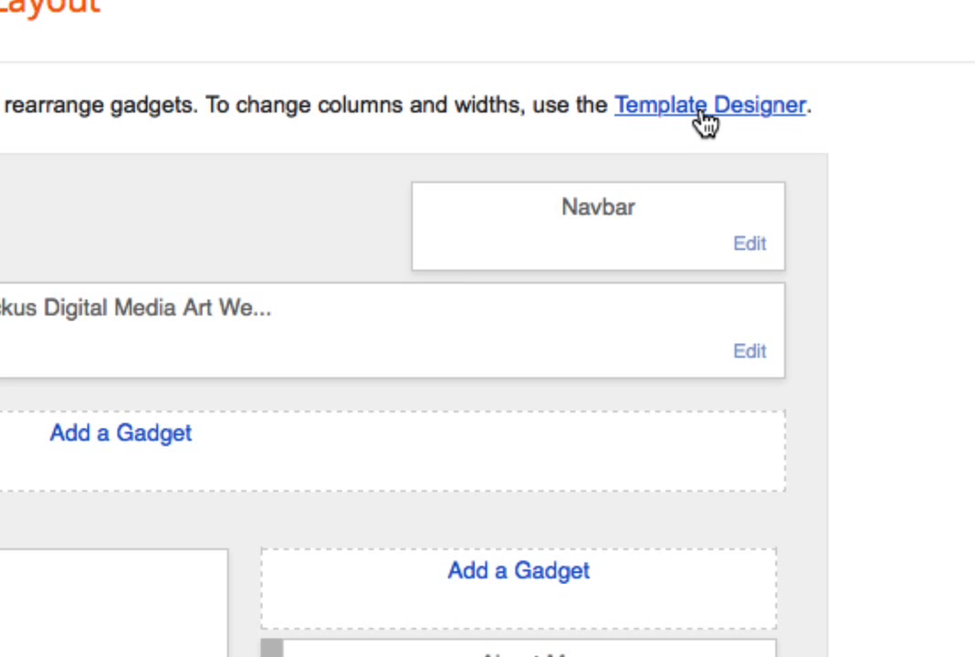
left_click(704, 114)
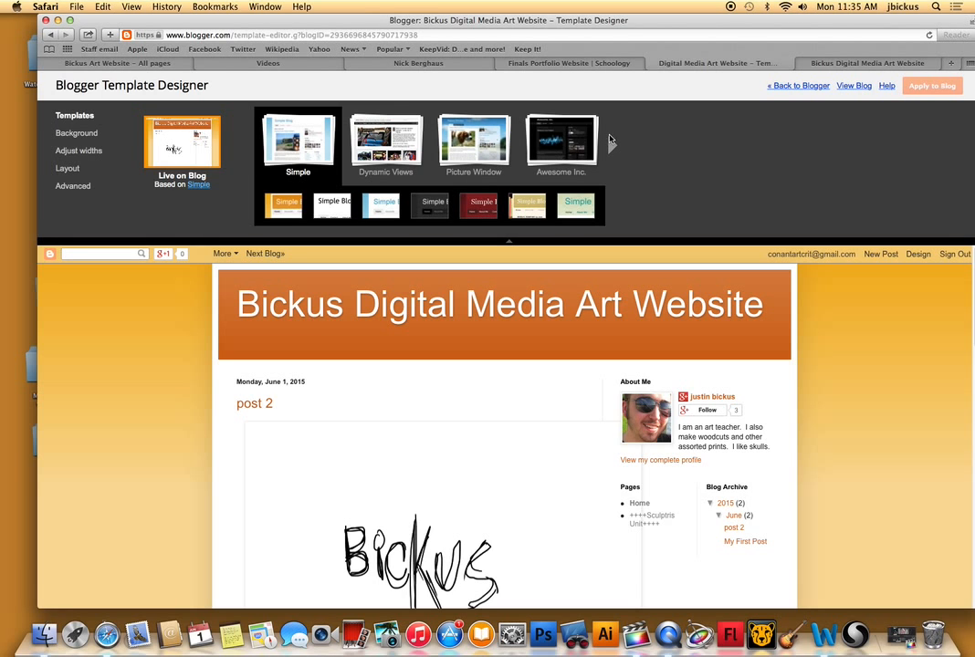
left_click(474, 208)
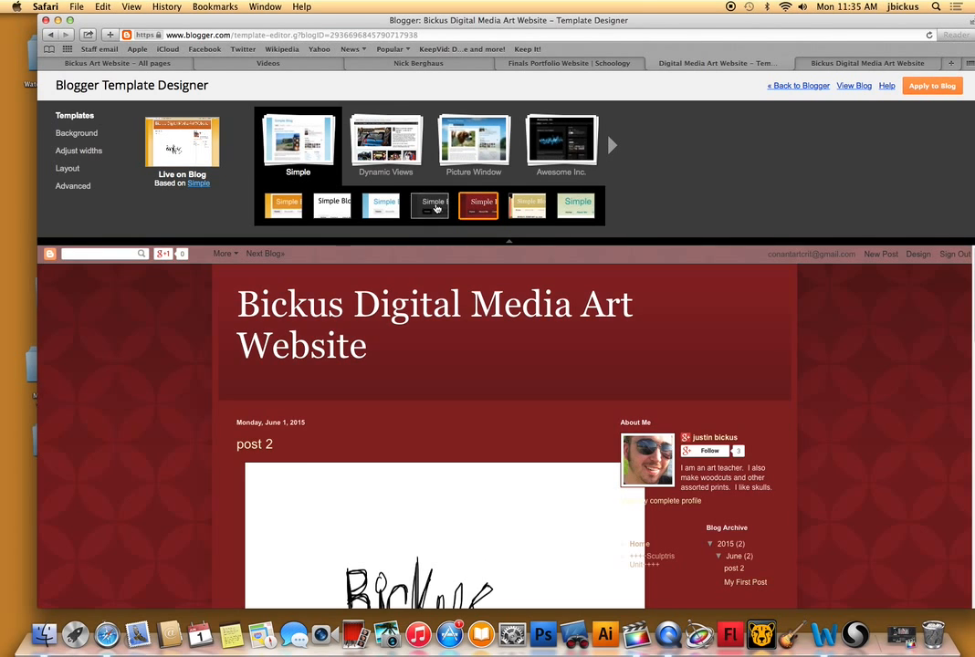
left_click(435, 206)
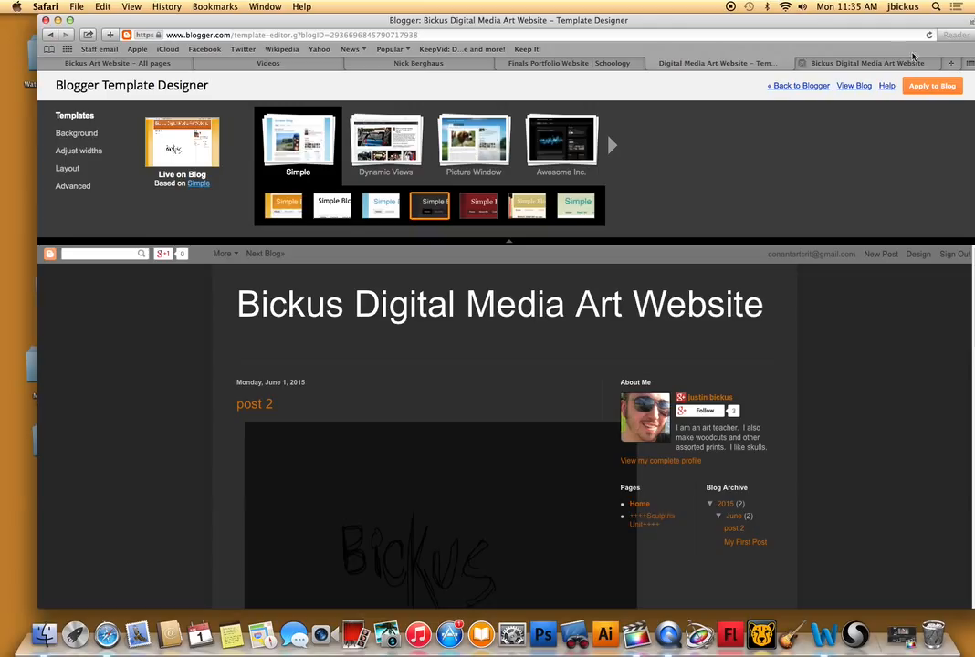
left_click(918, 84)
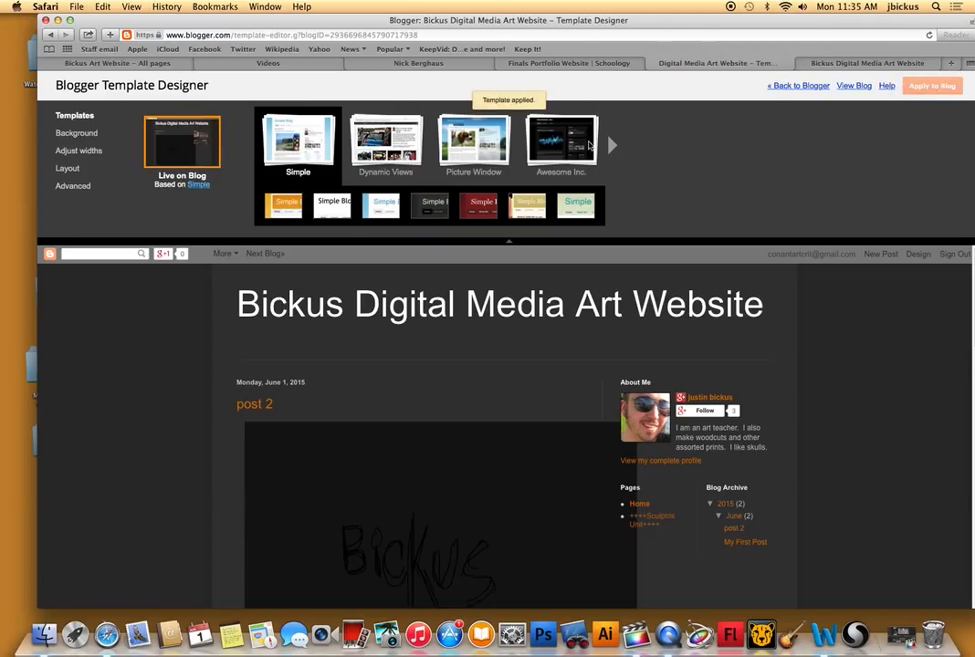
Show the background settings and choose the lime green suggested color theme.
left_click(76, 133)
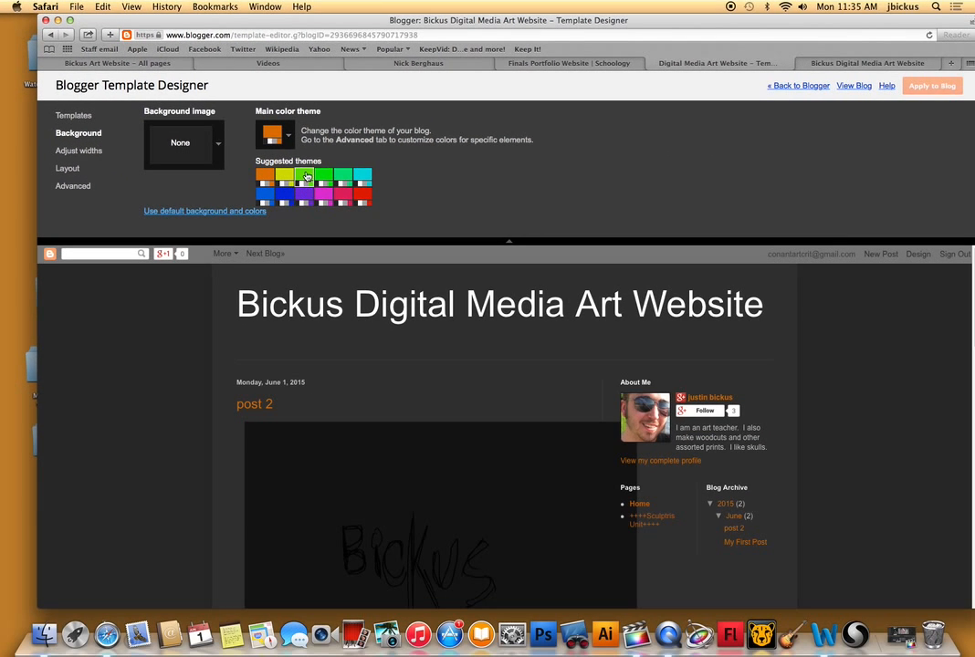
left_click(307, 176)
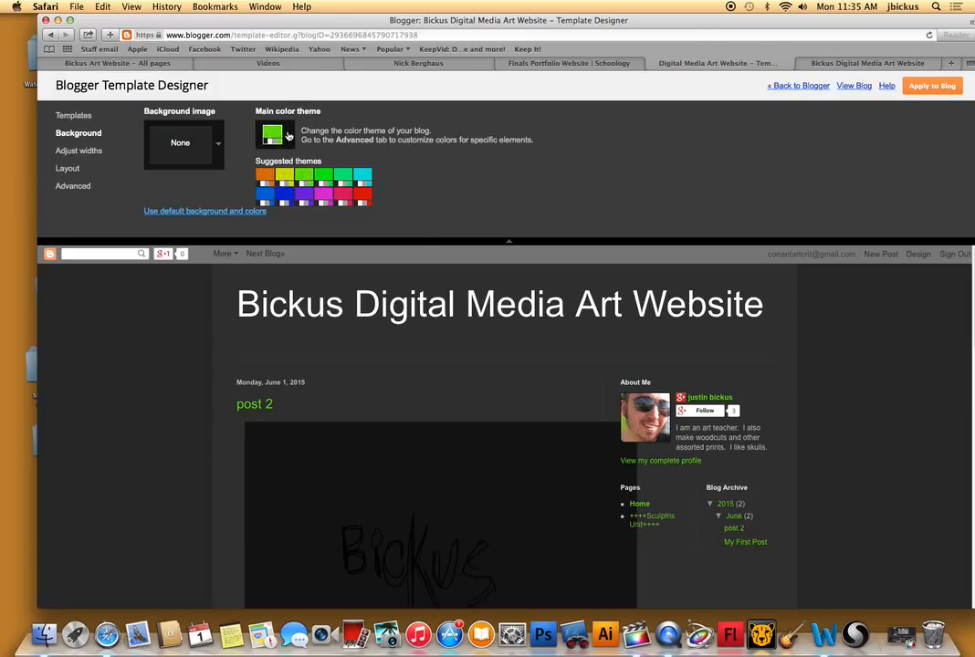
Try lighter custom shades of green for the main color theme and shift the hue.
left_click(291, 133)
left_click(277, 211)
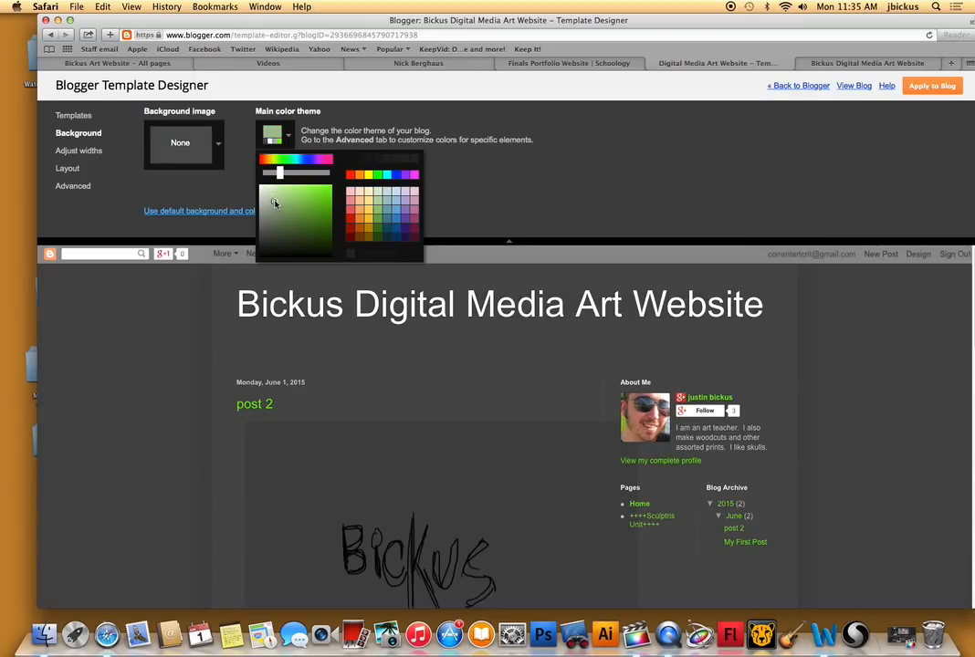
left_click(277, 195)
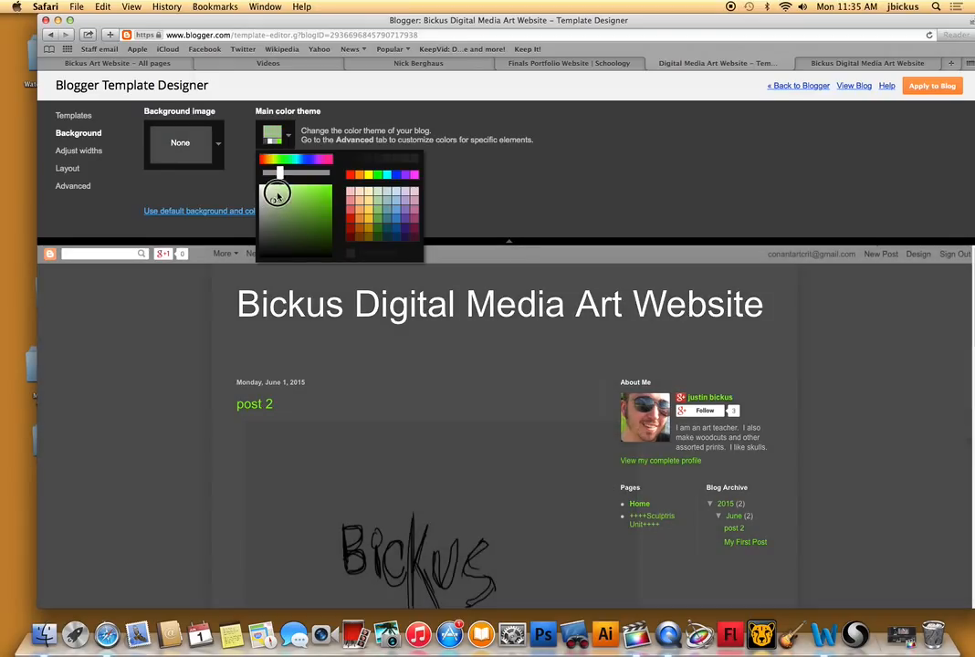
left_click(279, 190)
left_click(286, 188)
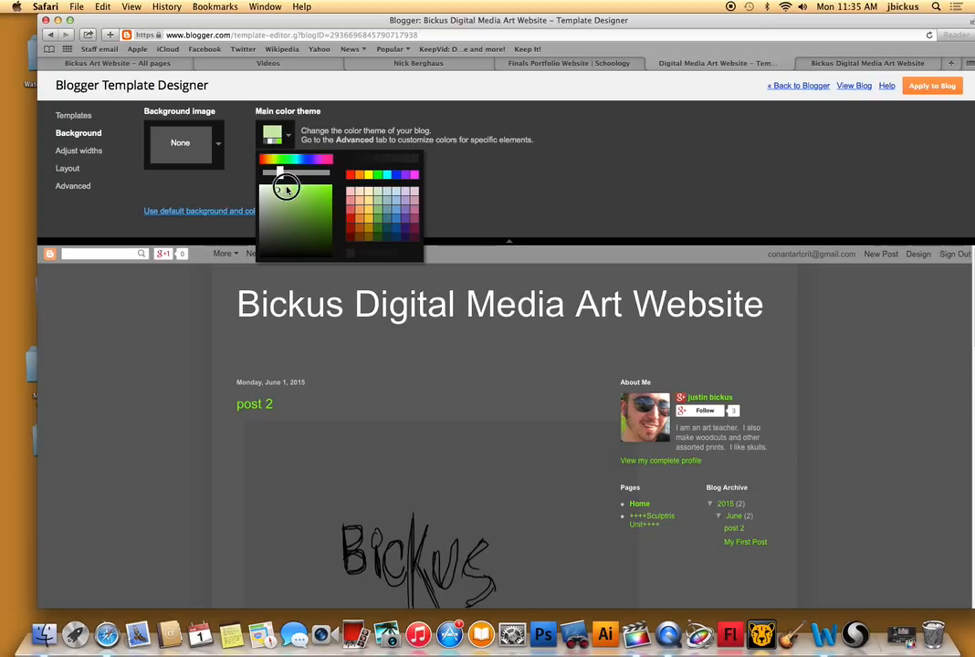
left_click(285, 171)
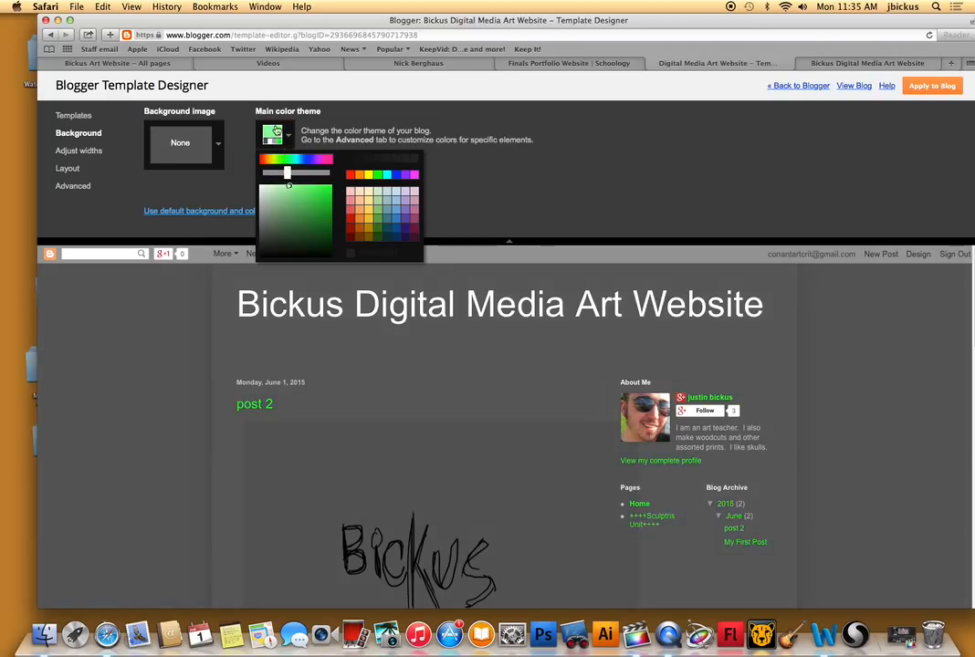
Try preset palette swatches for the main color theme, and adjust the shade and hue to a bright green.
left_click(274, 133)
left_click(275, 133)
left_click(380, 220)
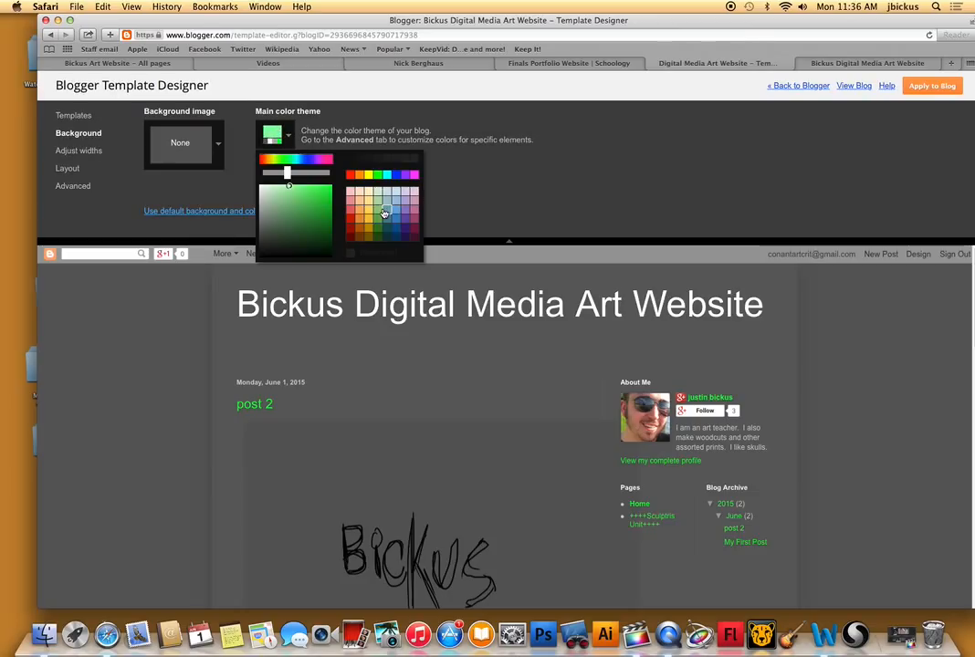
left_click(387, 210)
left_click(317, 192)
left_click_drag(299, 174, 283, 171)
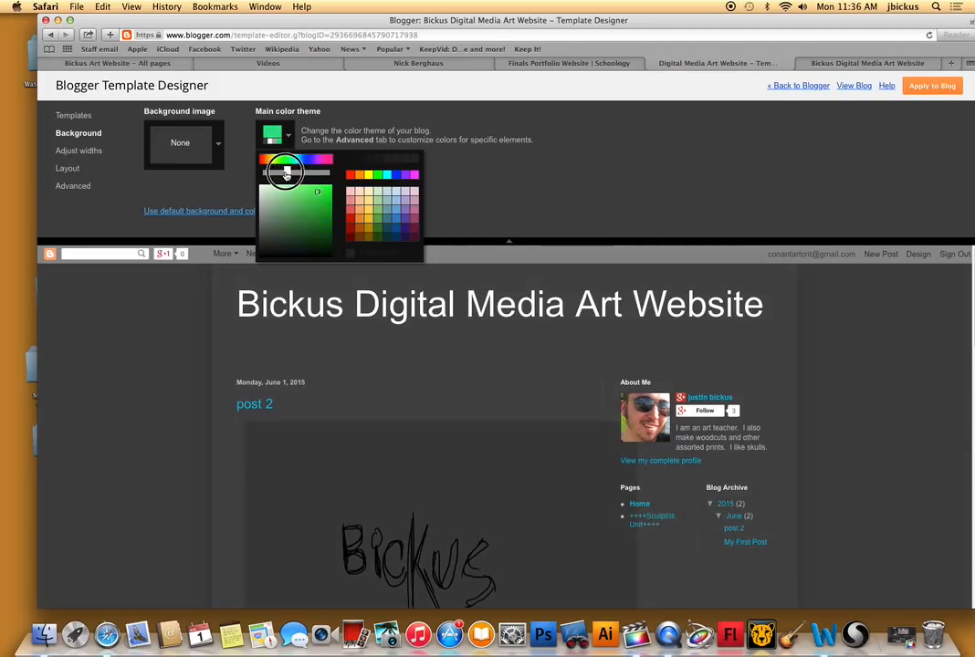
left_click(507, 176)
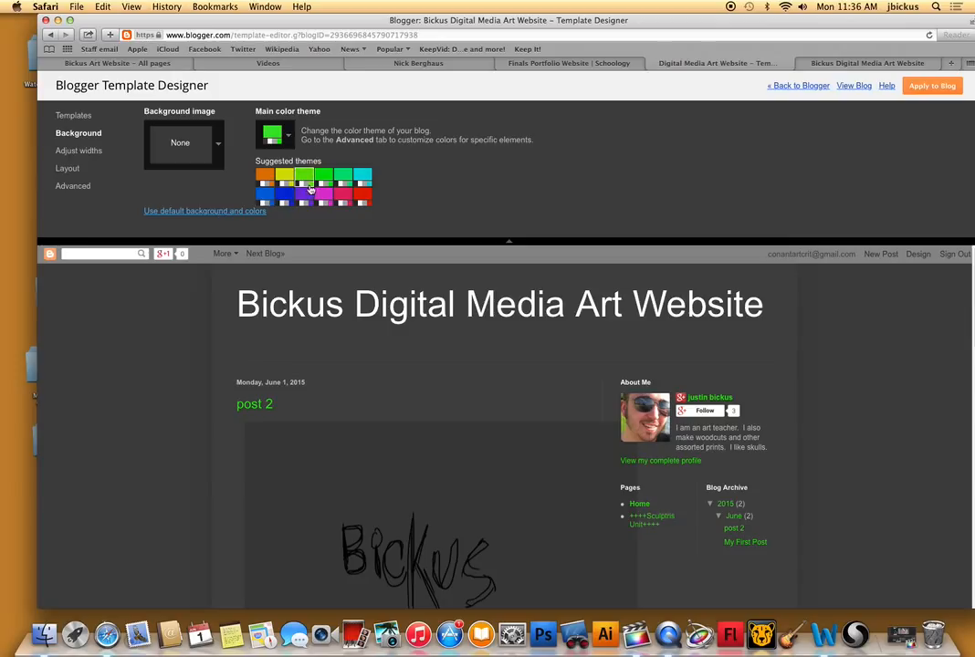
Compare the blue, purple and pink suggested themes and set the main color theme to blue.
left_click(270, 200)
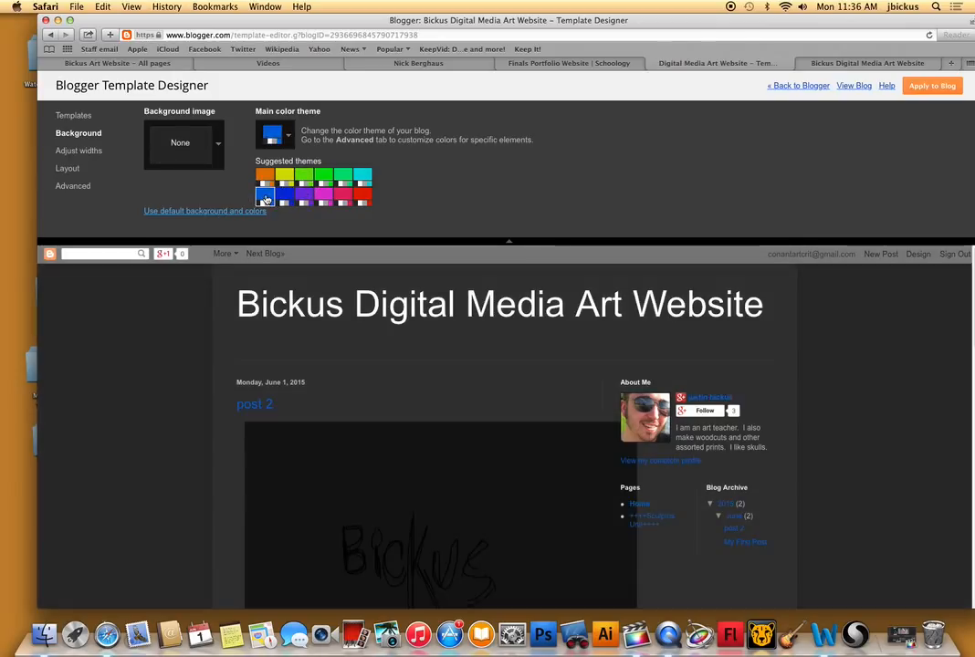
left_click(304, 196)
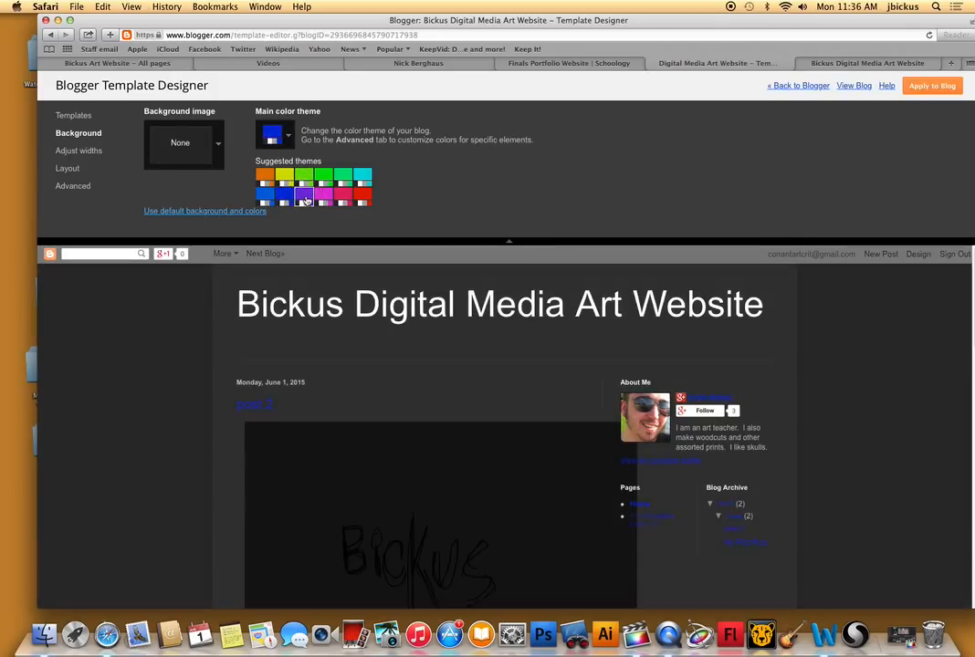
left_click(338, 199)
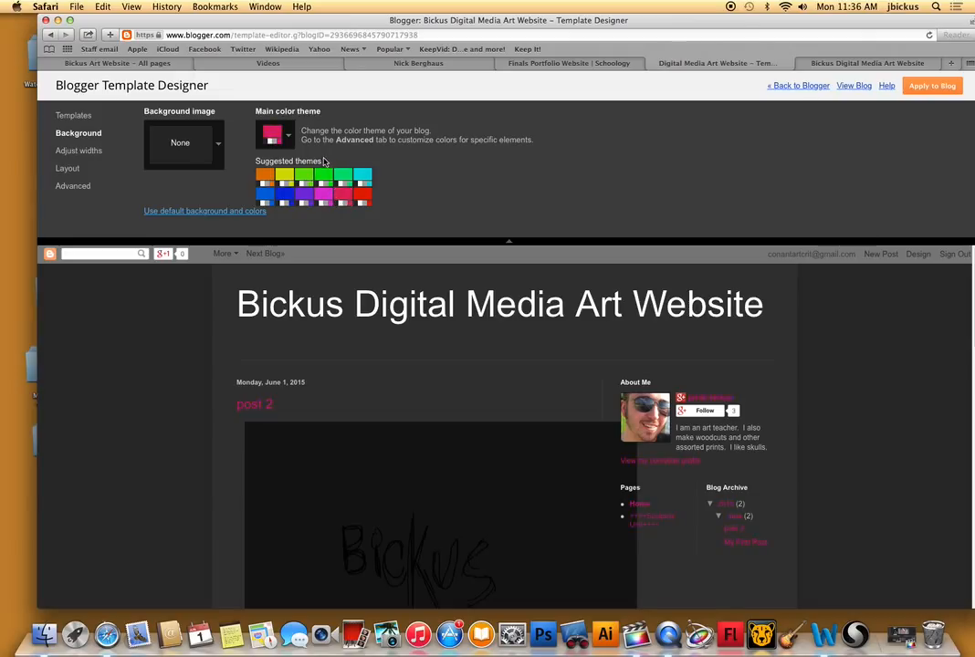
left_click(288, 195)
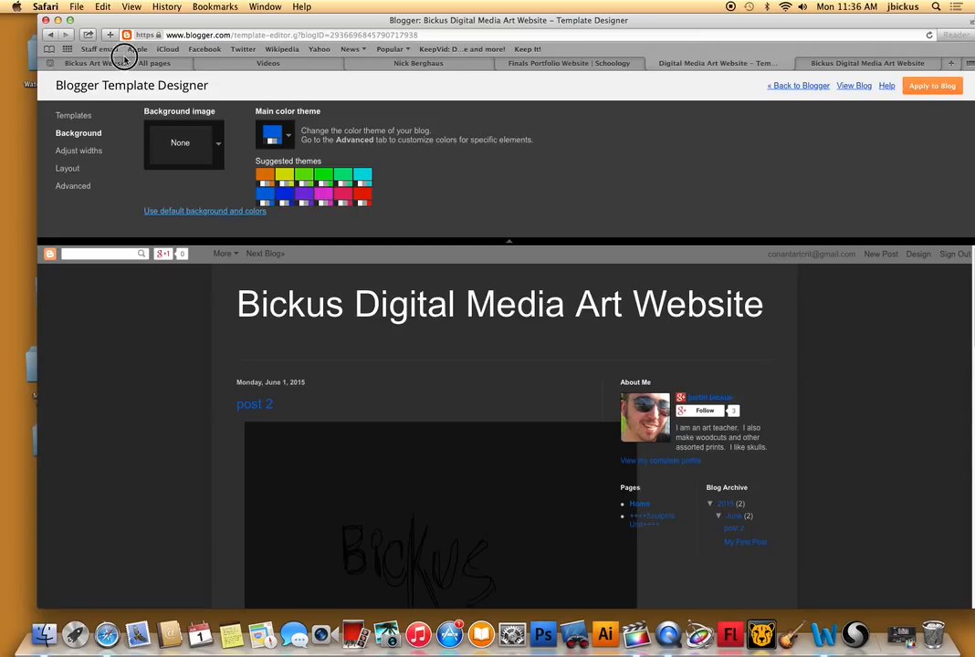
Load bickusart.blogspot.com in the tab of the published digital media site and examine its custom background image behind the posts.
left_click(146, 2)
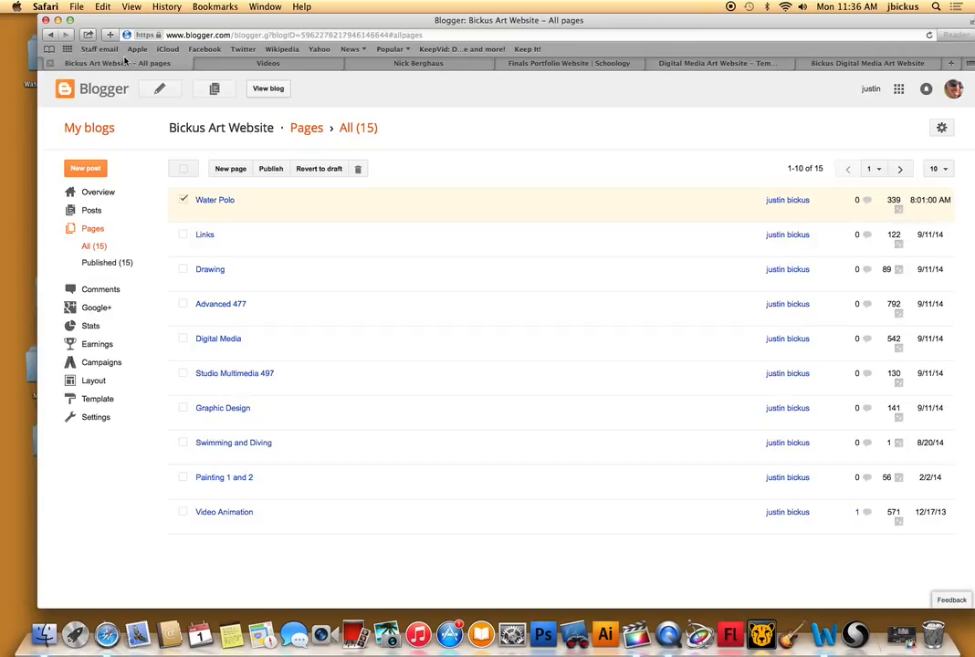
left_click(473, 65)
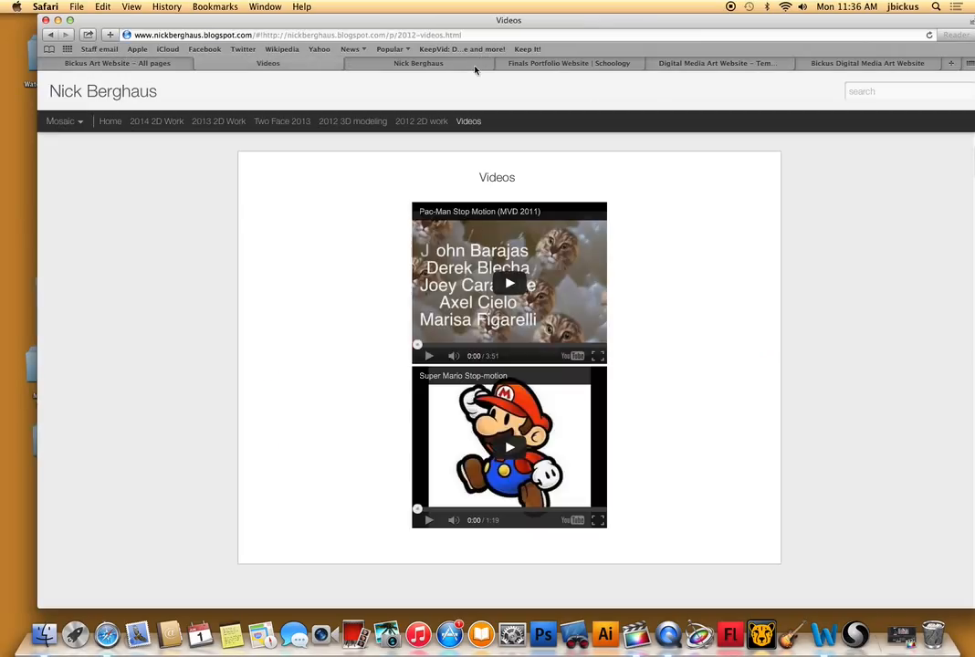
left_click(880, 62)
left_click(696, 38)
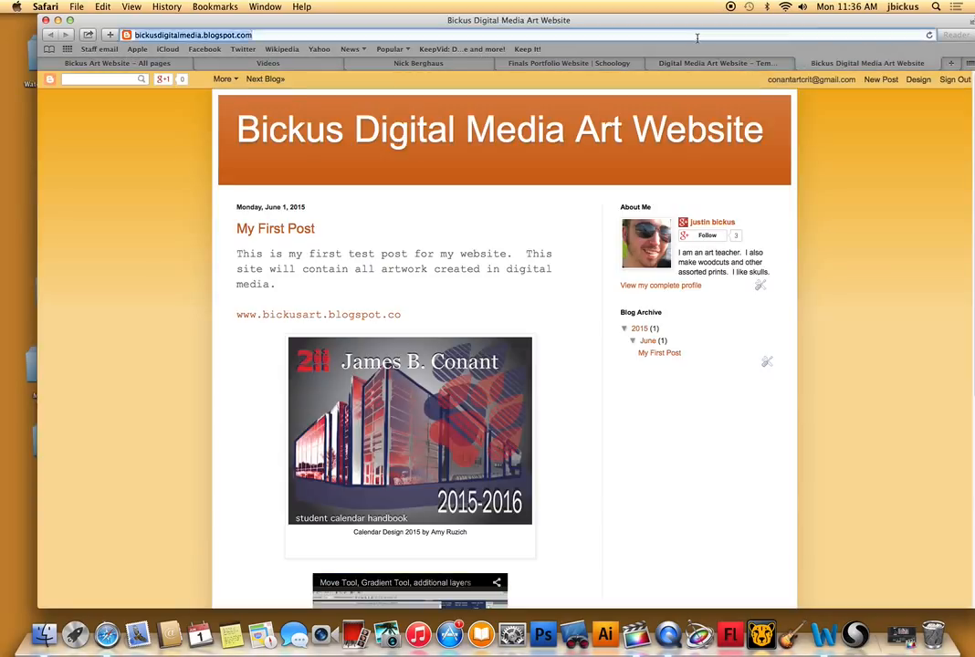
type("bickusart.blogspot.com")
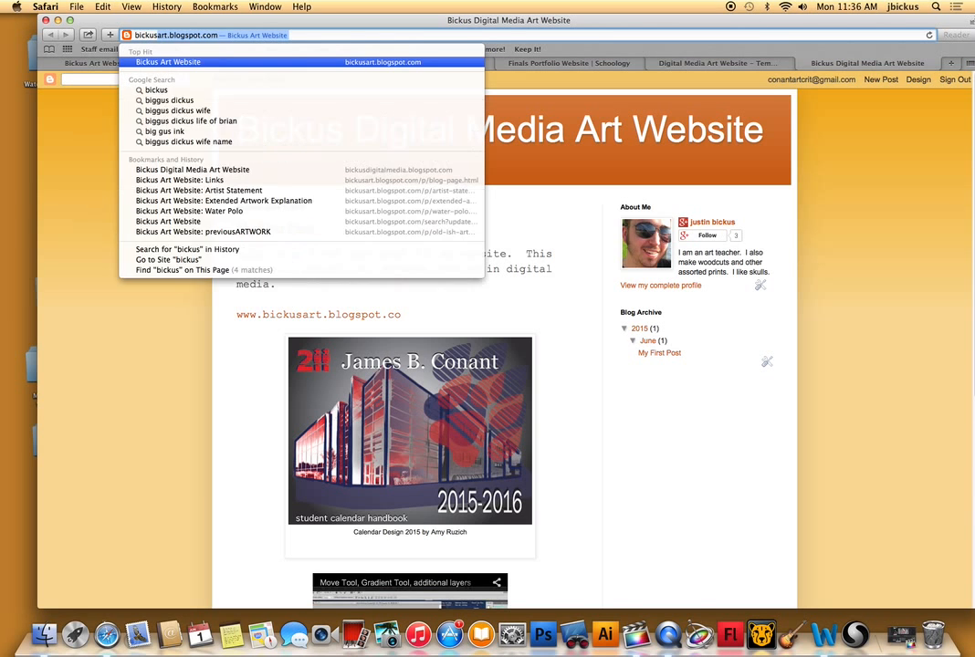
key("Return")
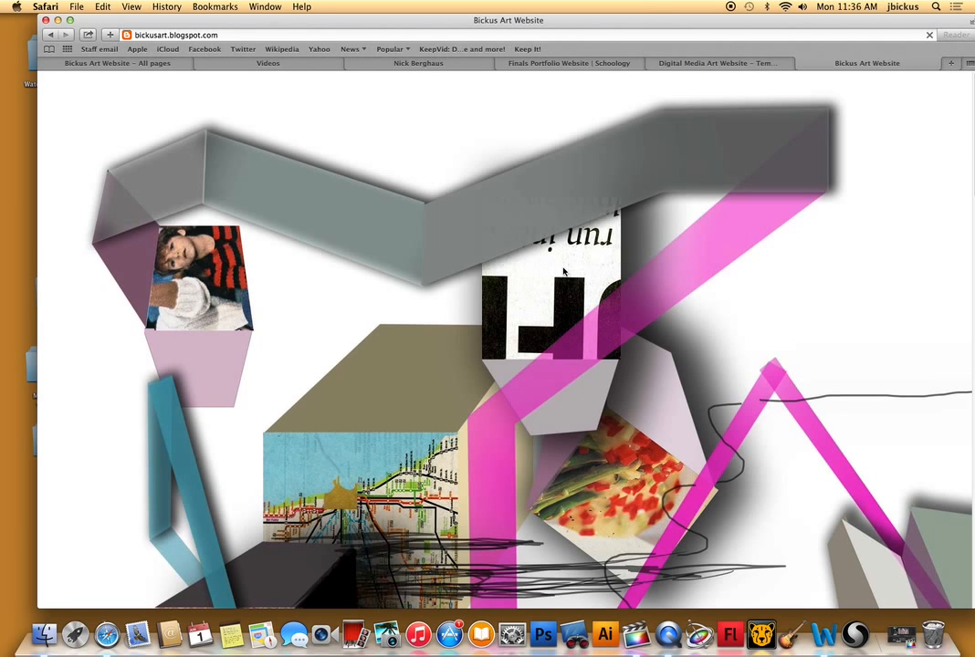
scroll(564, 271, "down", 10)
scroll(564, 270, "down", 7)
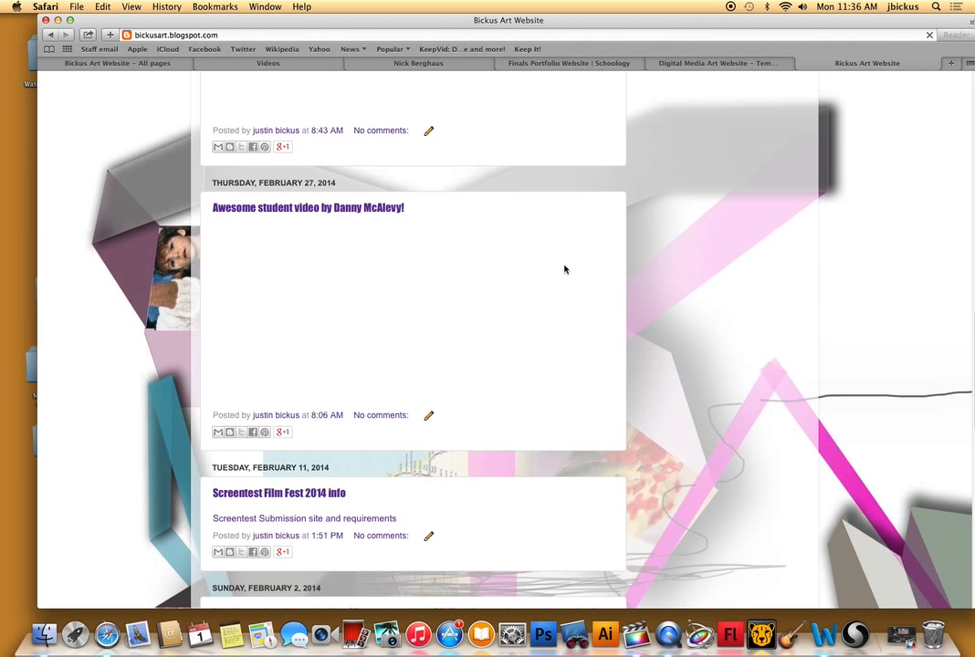
scroll(563, 267, "up", 12)
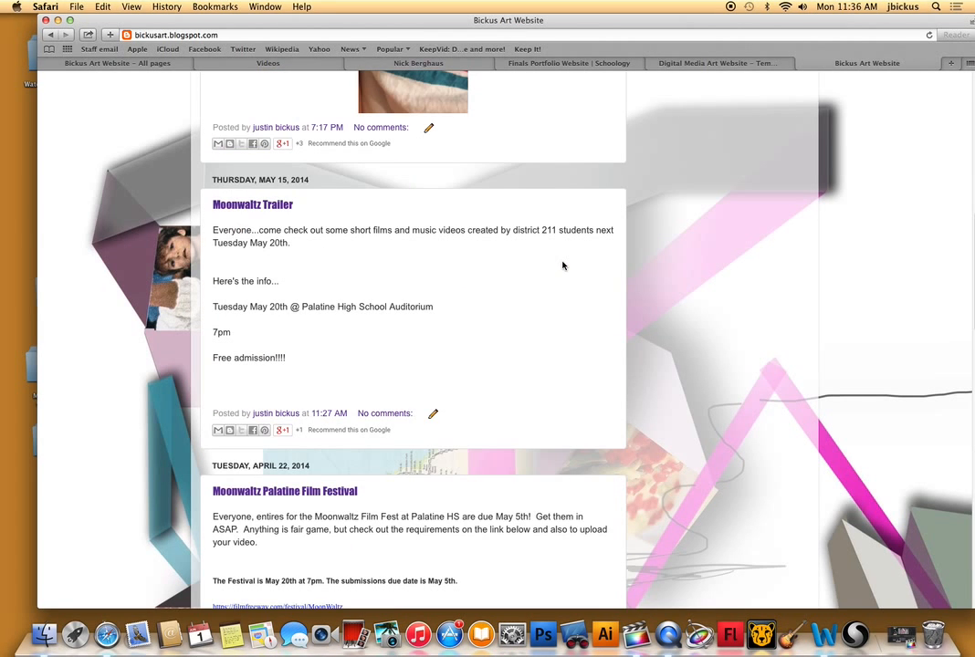
scroll(563, 263, "up", 15)
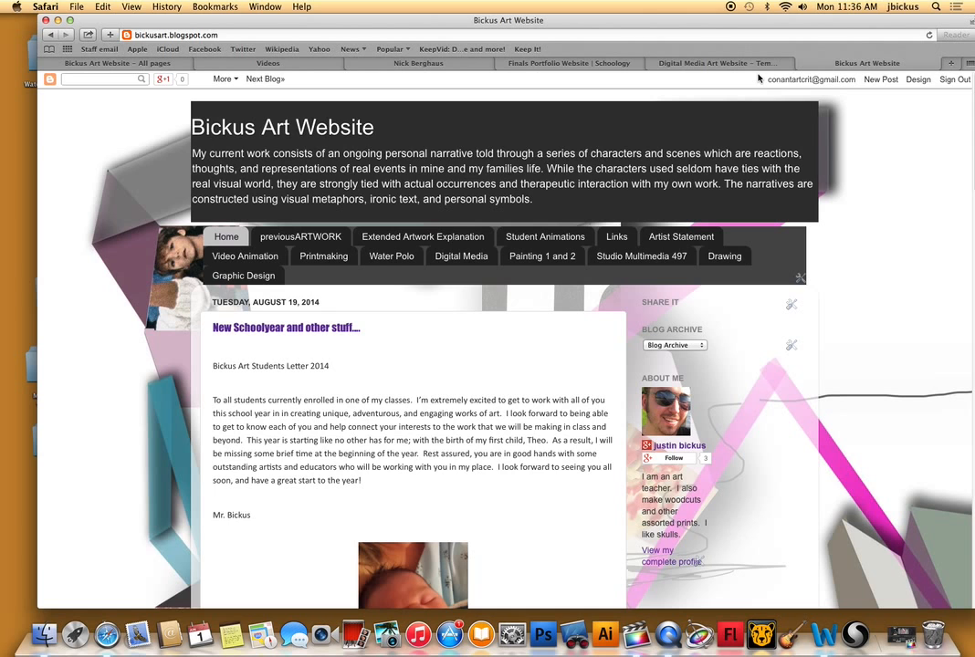
Return to the Template Designer and open the background image upload option, leaving the file chooser without selecting an image.
left_click(141, 61)
left_click(584, 66)
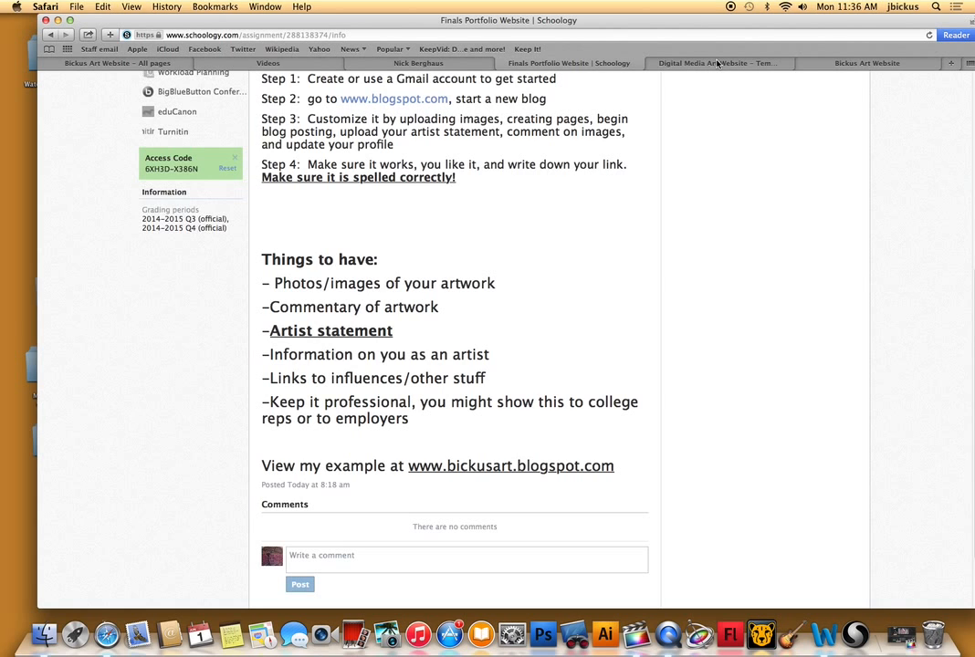
left_click(718, 63)
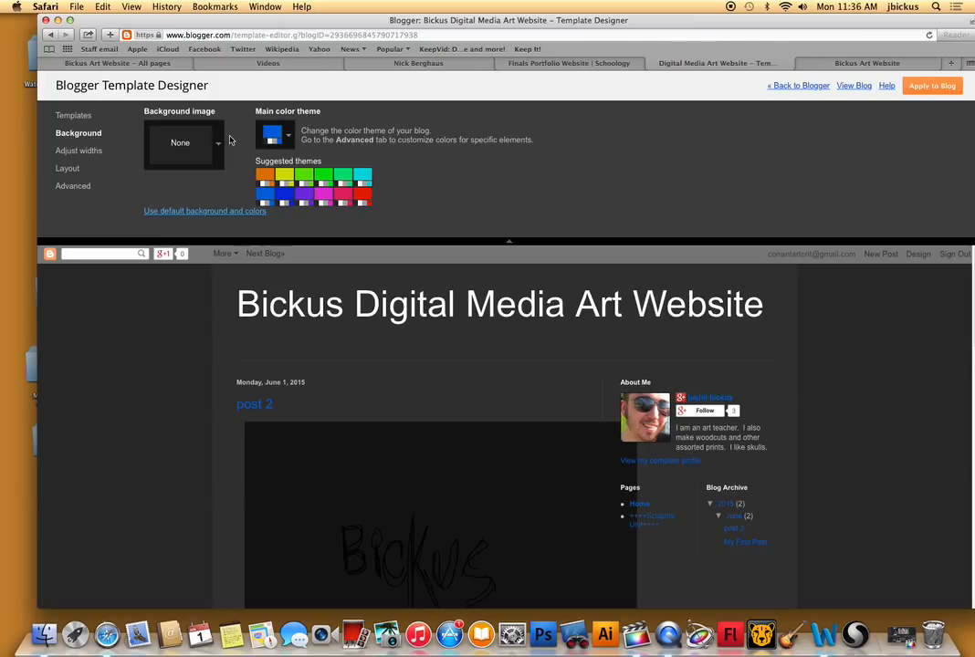
left_click(219, 148)
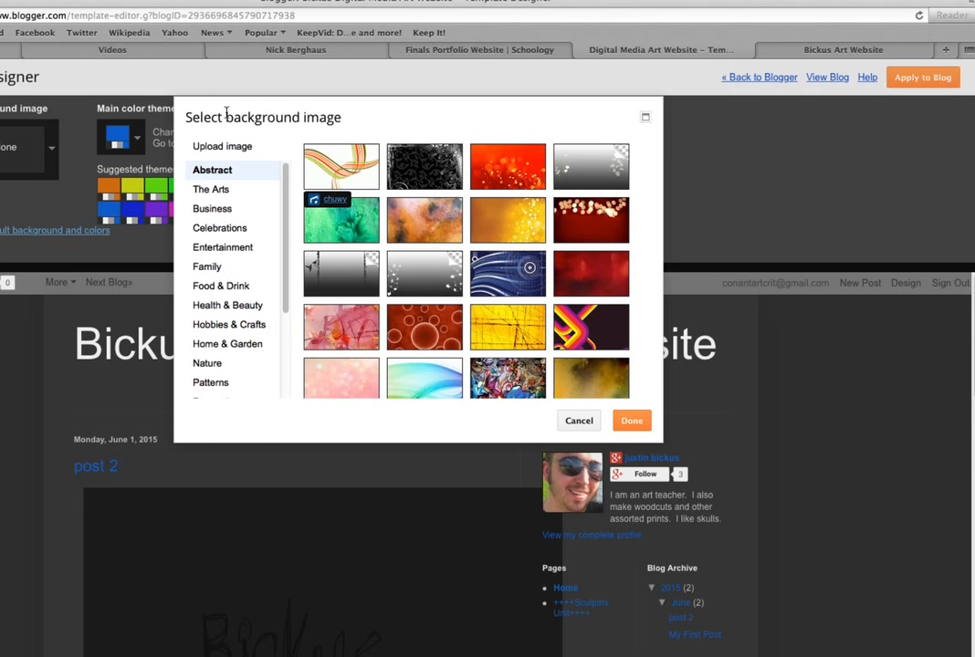
left_click(220, 155)
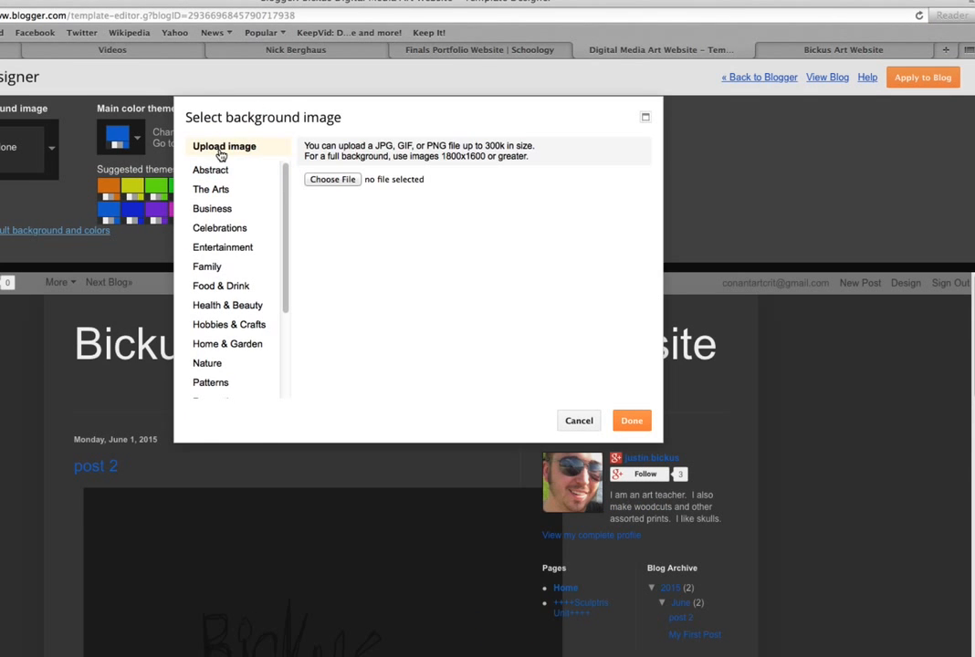
left_click(318, 179)
left_click(562, 358)
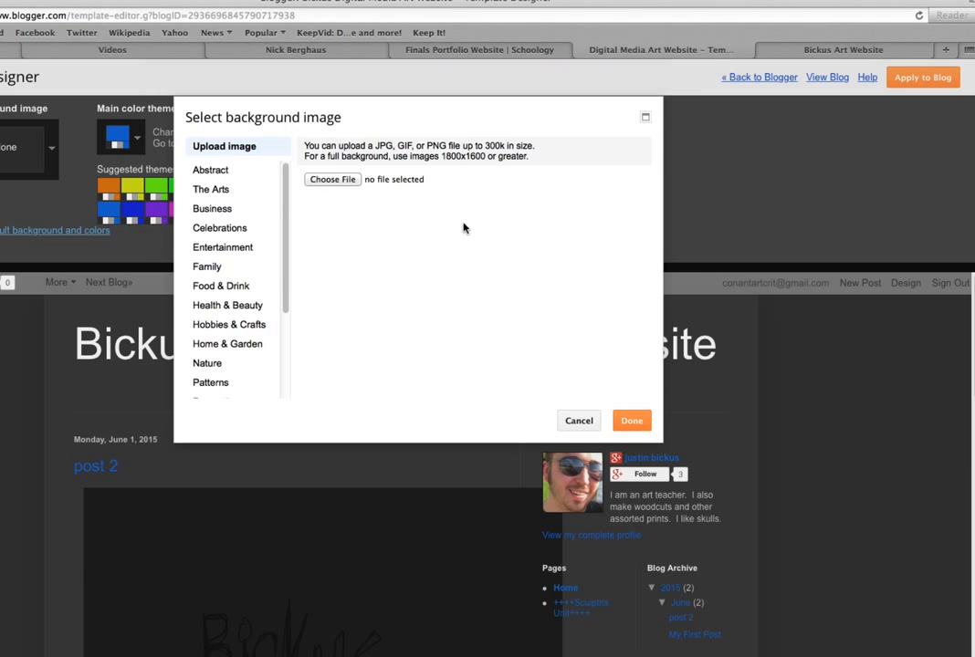
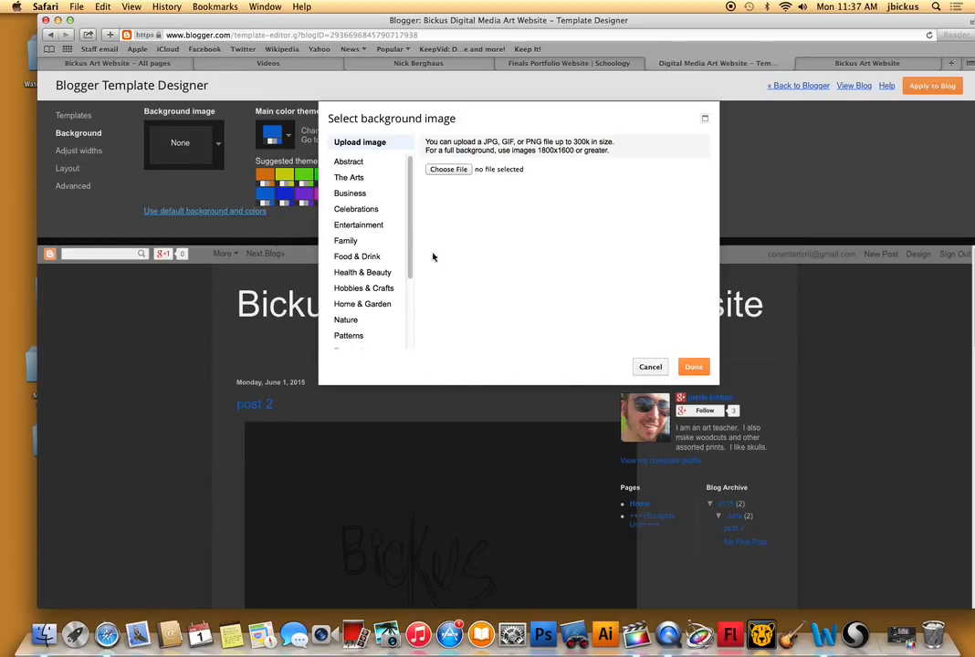
Browse the Screenprint 2015 folder on the Desktop for a background image, considering red-blood-cells.psd and FreeVectorVintagePattern.jpg.
left_click(447, 168)
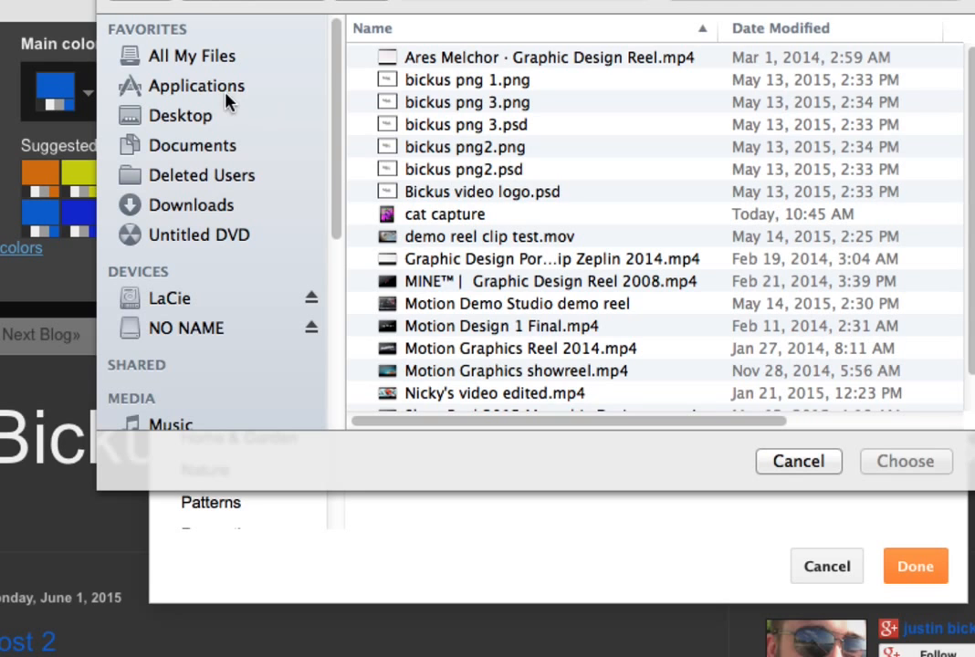
left_click(213, 120)
scroll(639, 192, "down", 10)
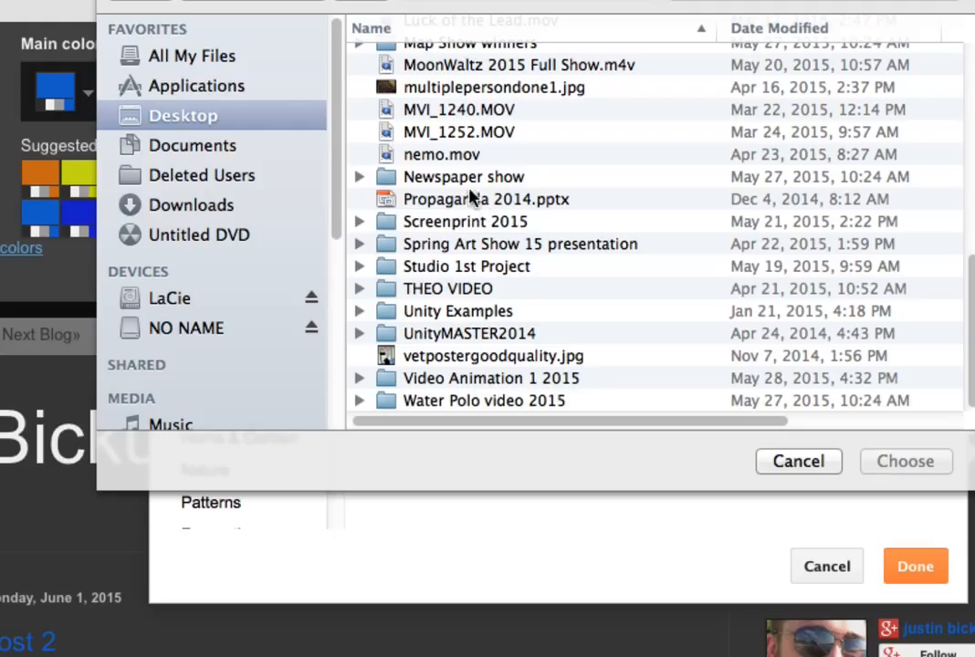
double_click(446, 223)
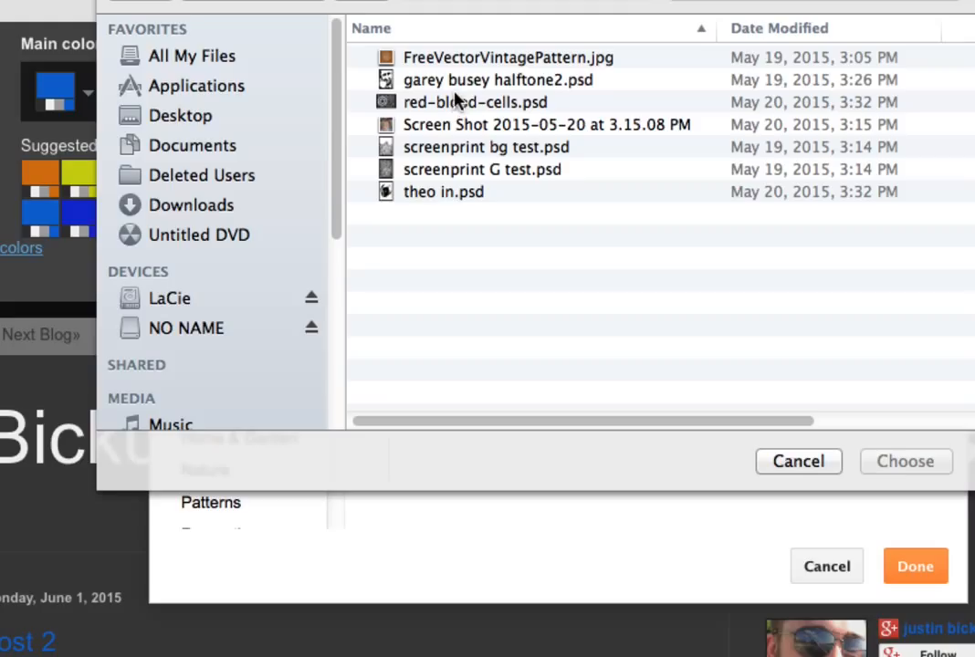
left_click(457, 103)
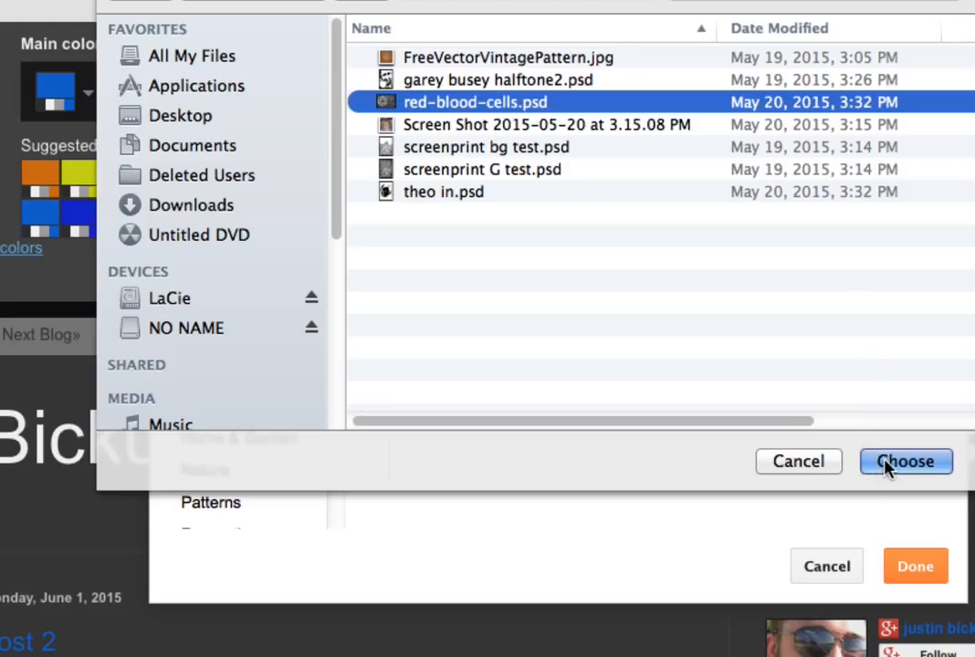
left_click(496, 57)
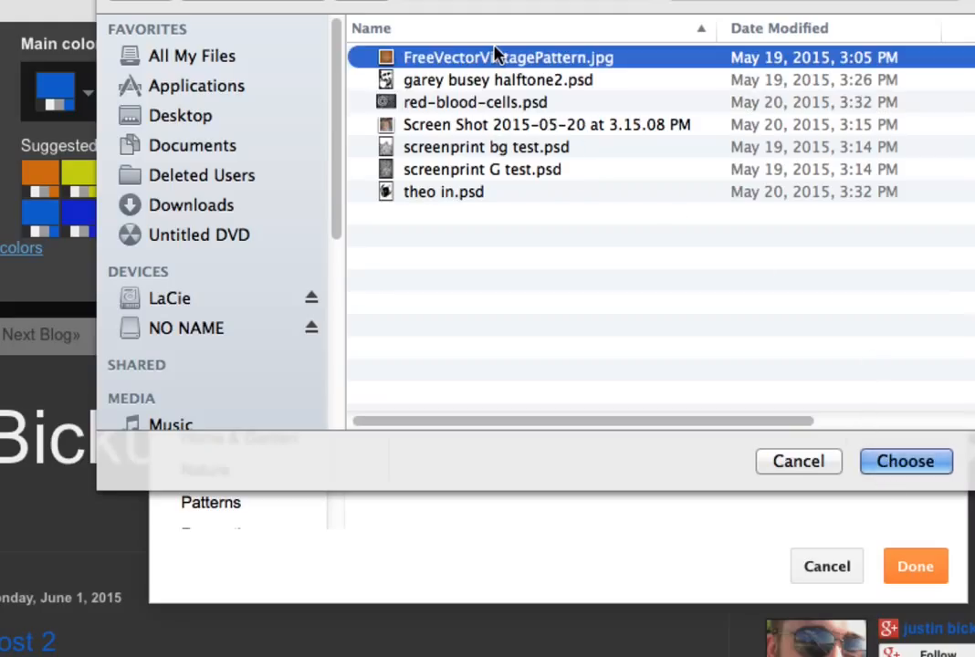
left_click(557, 247)
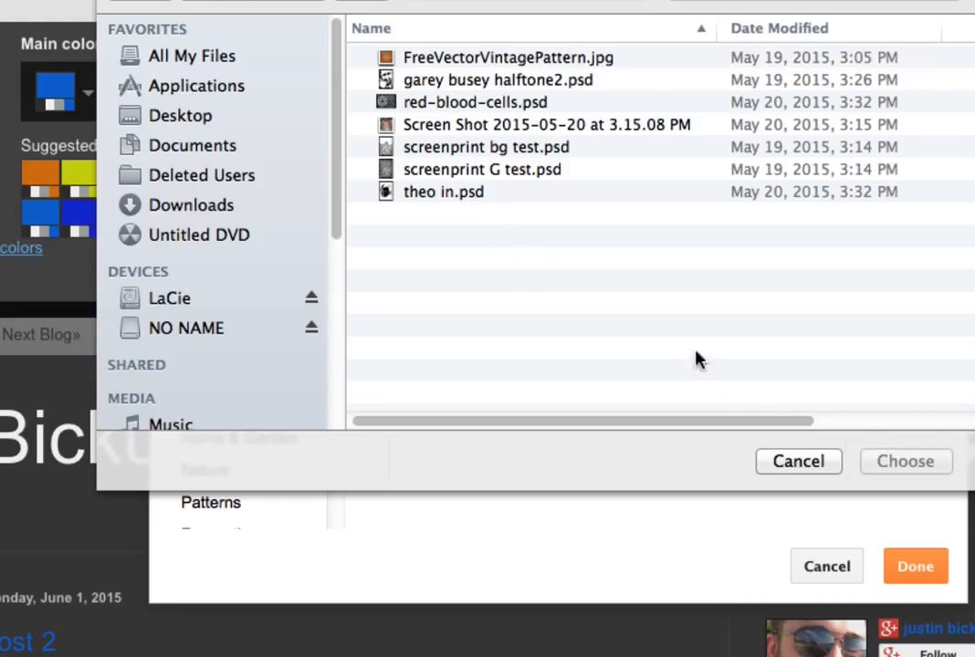
Search the LaCie drive for "website" and look through the listed files for a background image.
left_click(199, 302)
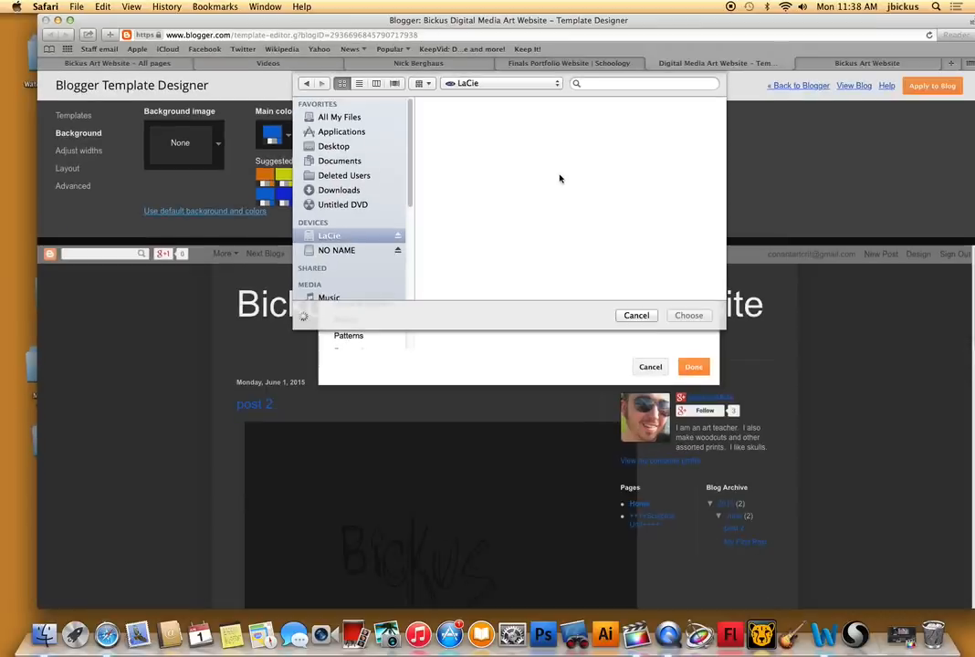
left_click(599, 84)
type("website")
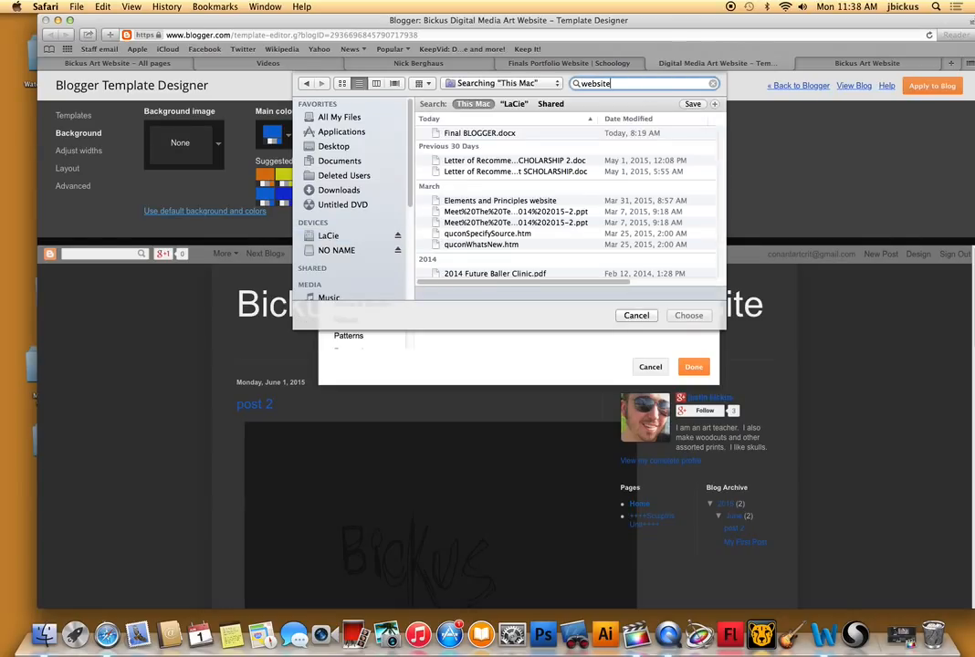
left_click(519, 105)
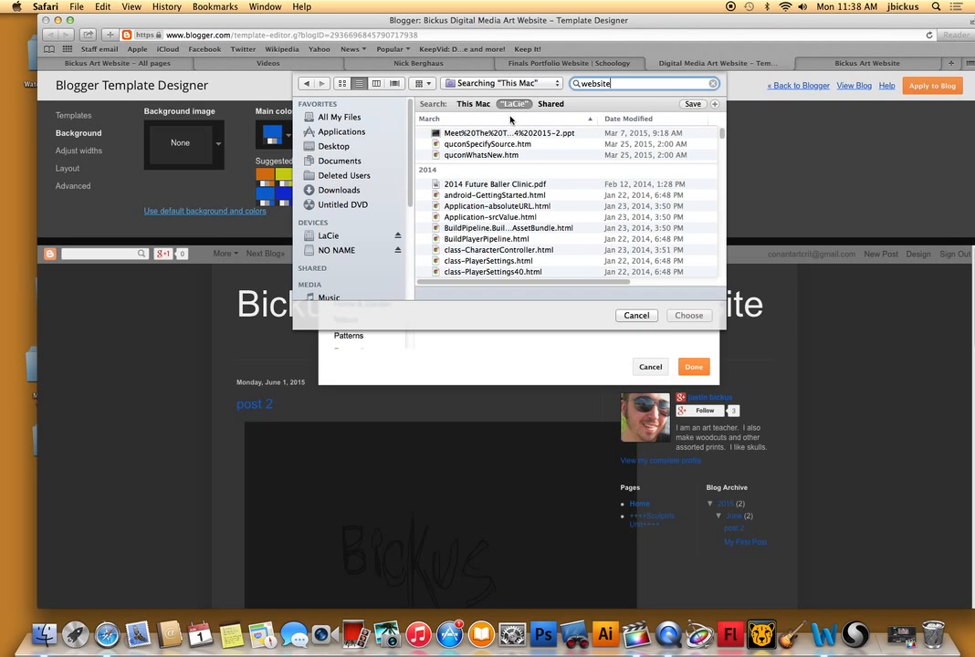
scroll(507, 152, "down", 5)
scroll(506, 153, "down", 2)
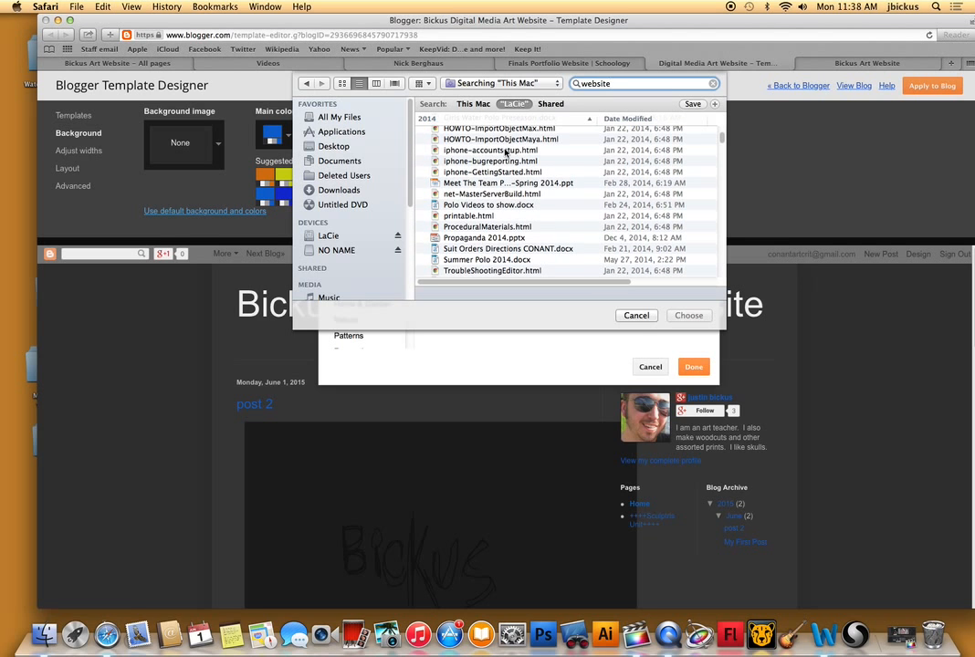
scroll(505, 152, "down", 10)
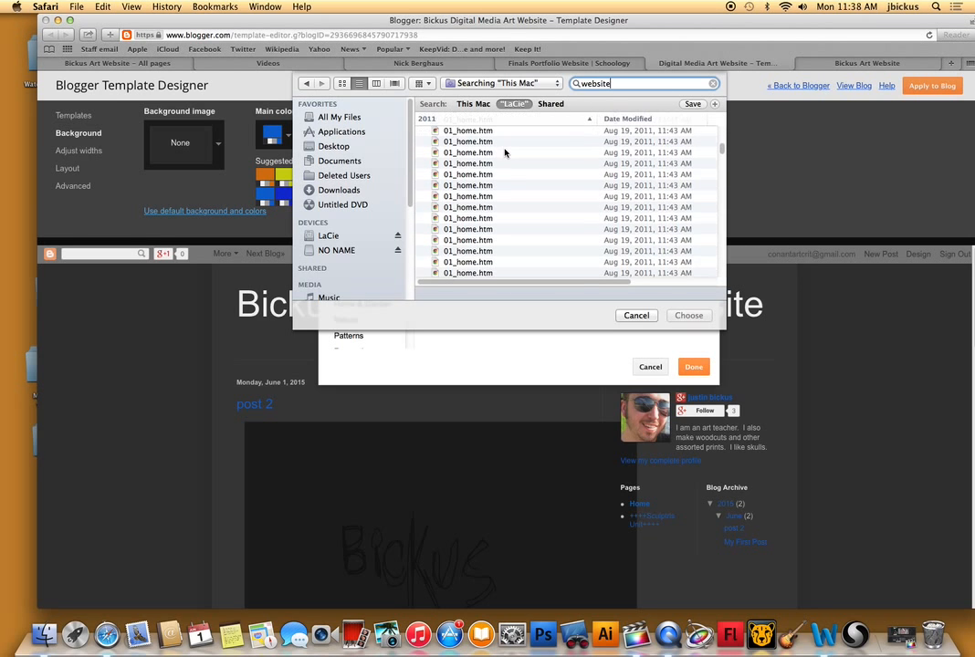
scroll(505, 153, "down", 3)
Try to upload Calender-01.jpg from the Desktop as the blog's background image.
left_click(356, 149)
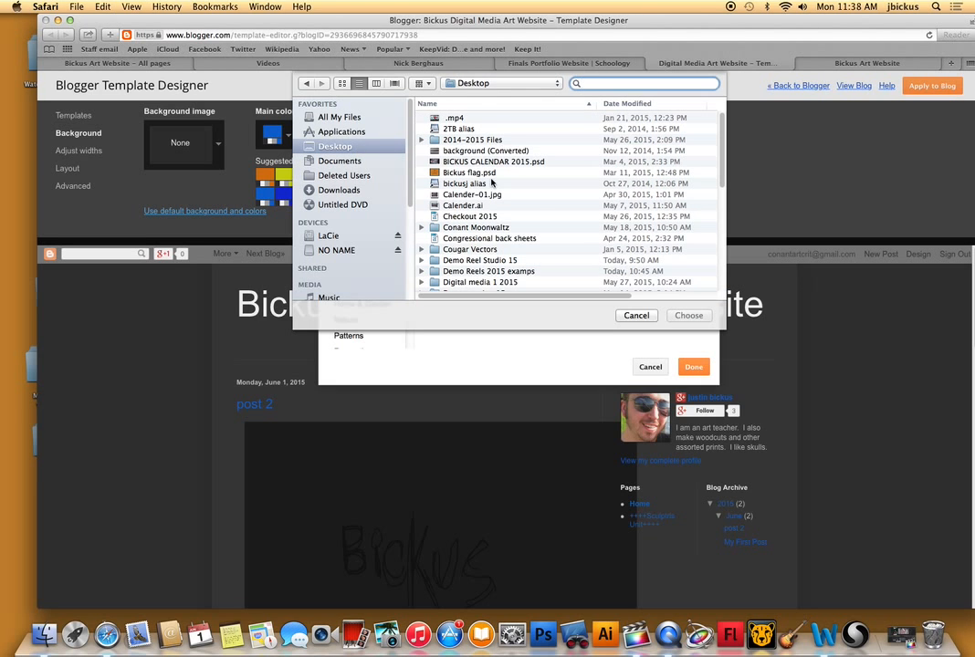
scroll(513, 195, "down", 3)
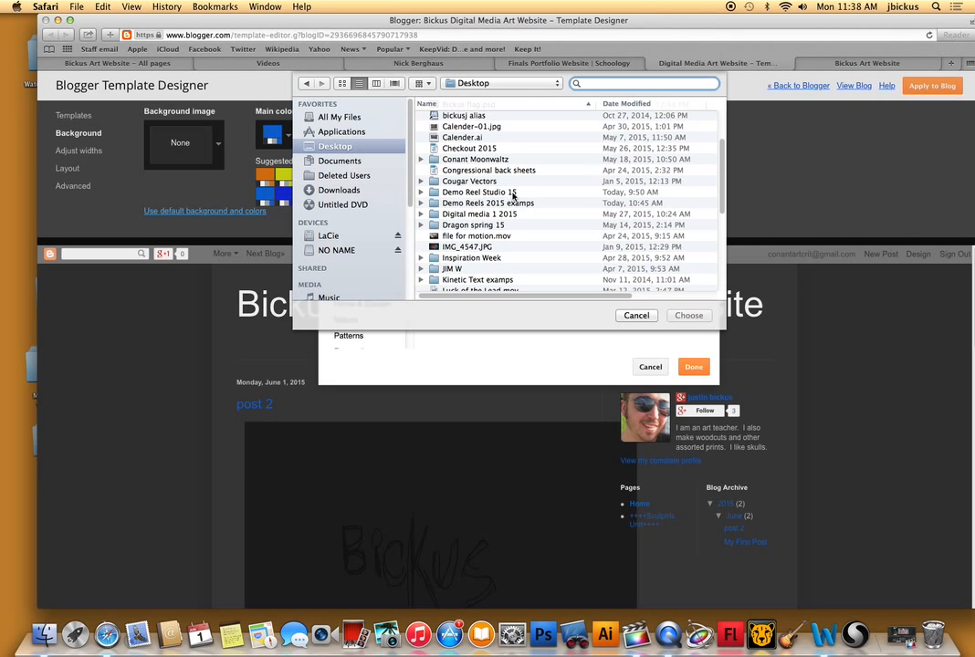
left_click(475, 127)
left_click(689, 315)
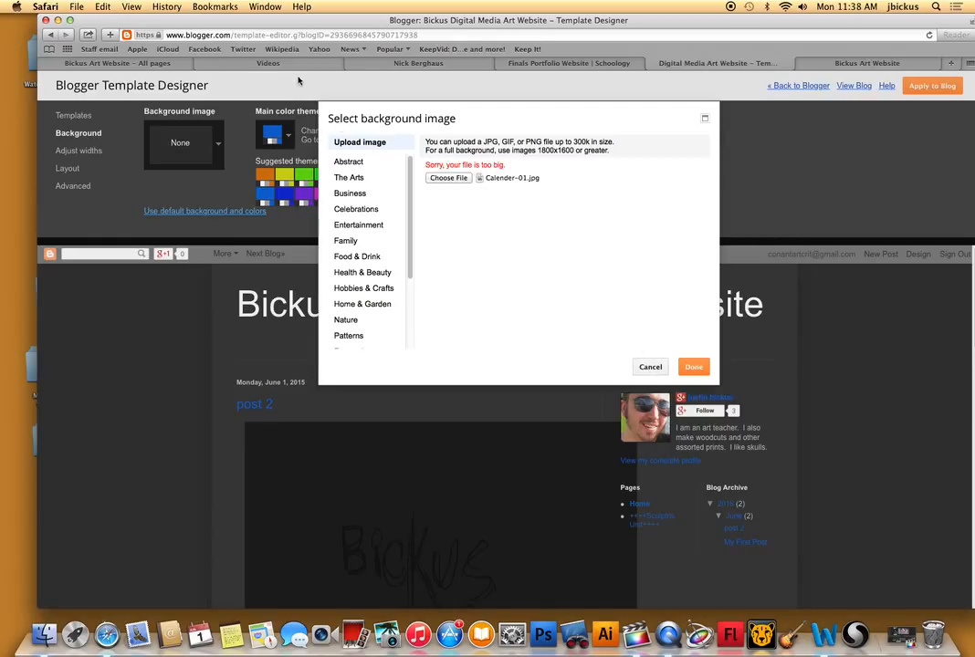
Move the browser window down to uncover the desktop files and open Calender-01.jpg in Adobe Photoshop CS4.
left_click_drag(383, 22, 288, 469)
left_click_drag(544, 126, 541, 637)
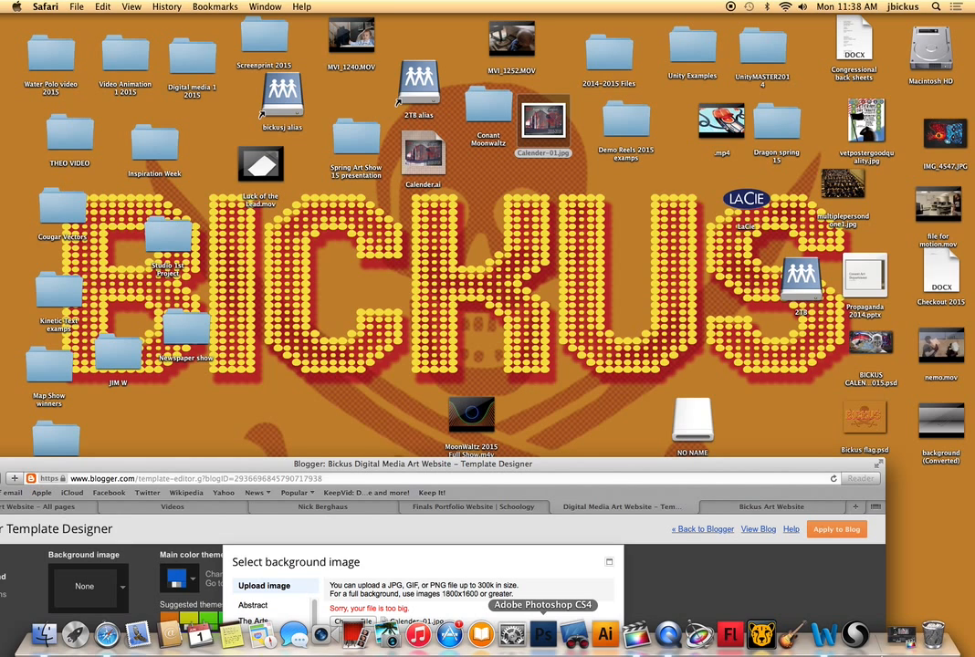
right_click(671, 643)
left_click(671, 643)
right_click(670, 636)
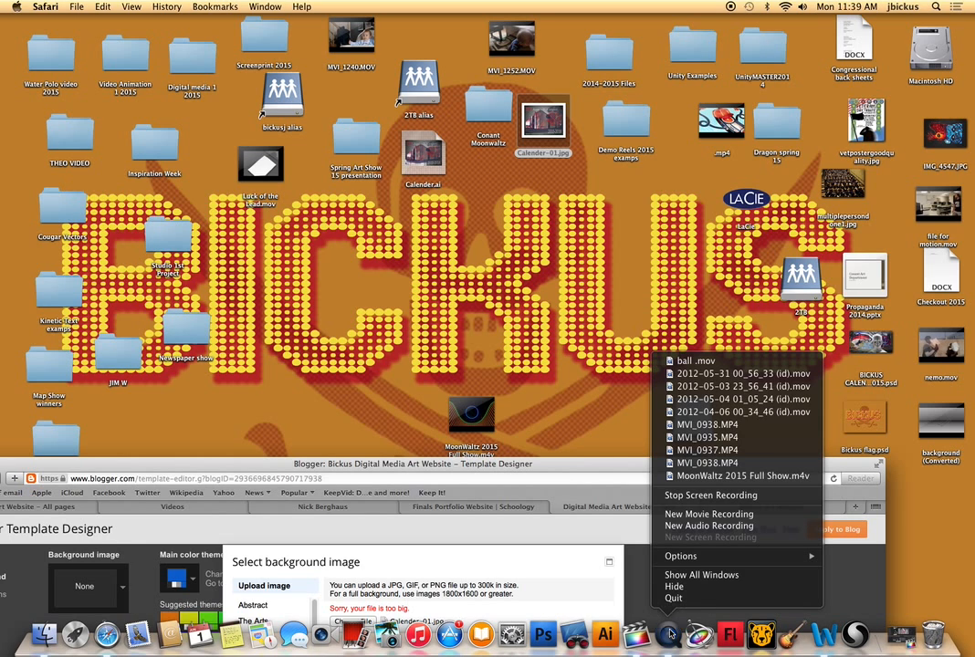